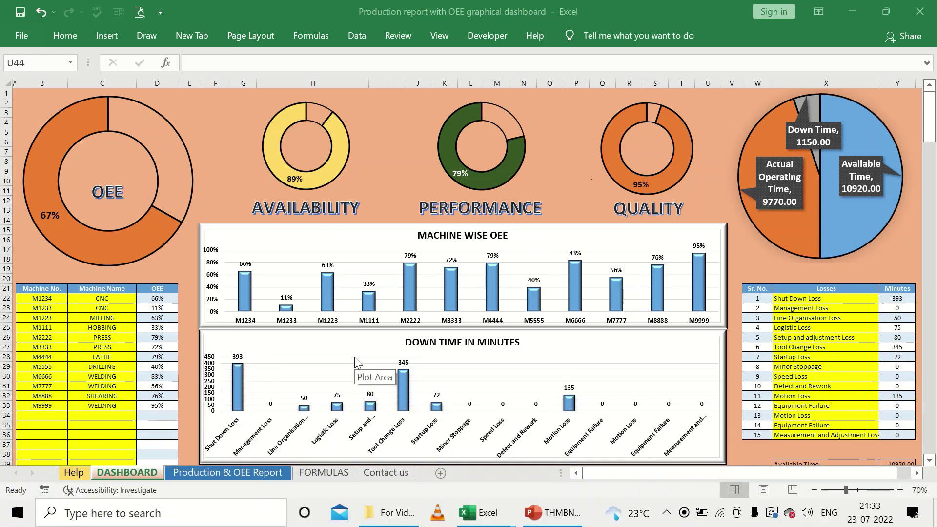
Step: Review the usage instructions on the Help sheet, from deleting sample data through managing the machine-wise OEE graph
click(74, 471)
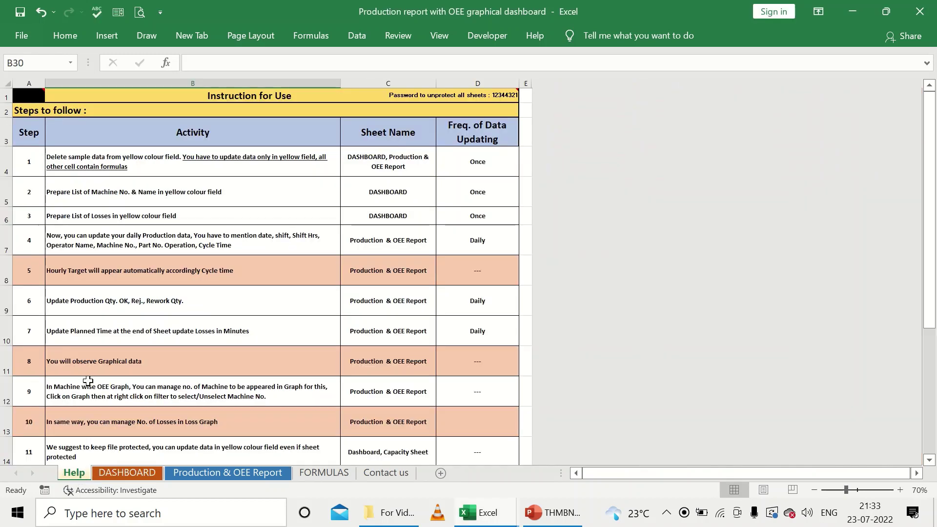
drag(129, 166, 171, 376)
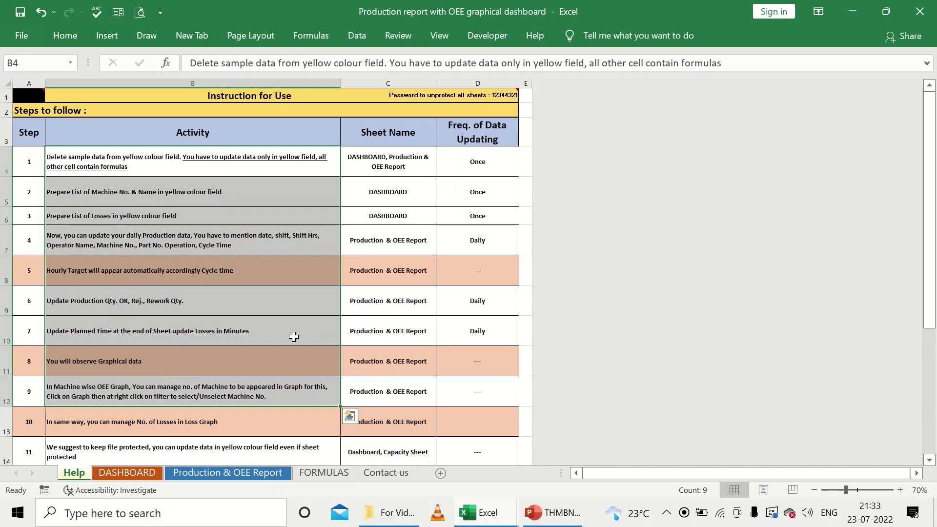
click(293, 336)
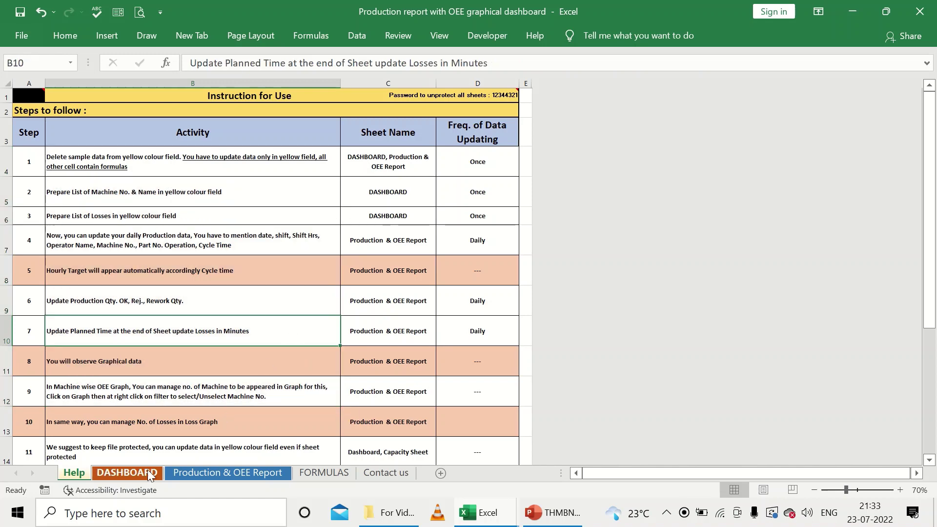
click(198, 166)
drag(198, 166, 451, 397)
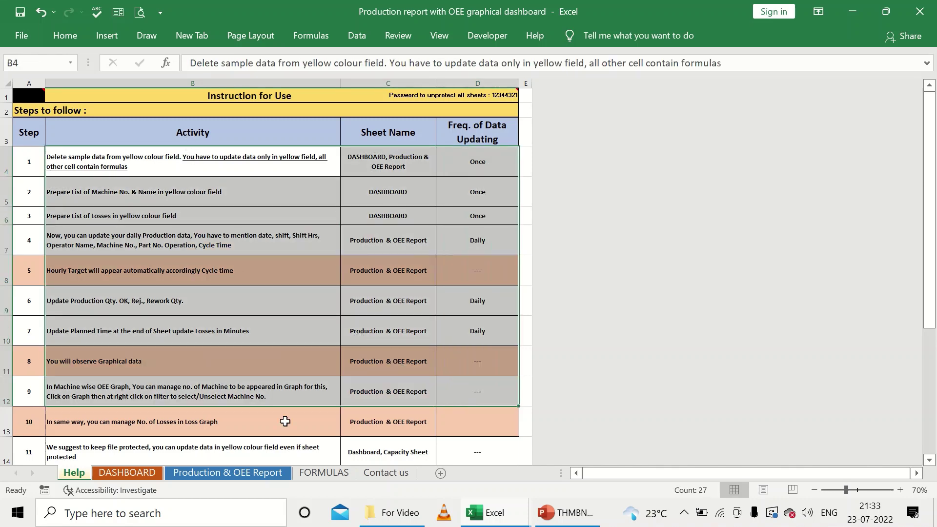
Step: Clear the sample machine numbers and machine names from B22:C36 on the DASHBOARD sheet
click(147, 472)
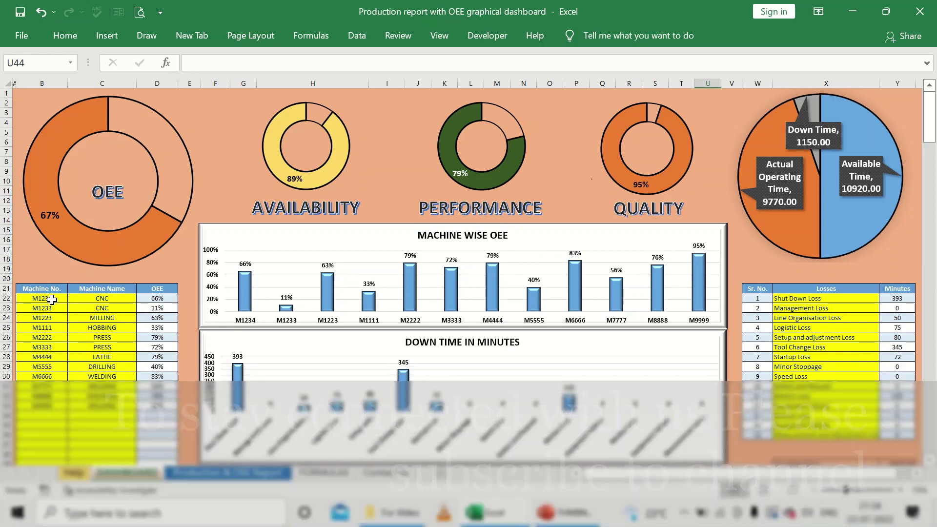
drag(52, 299, 110, 440)
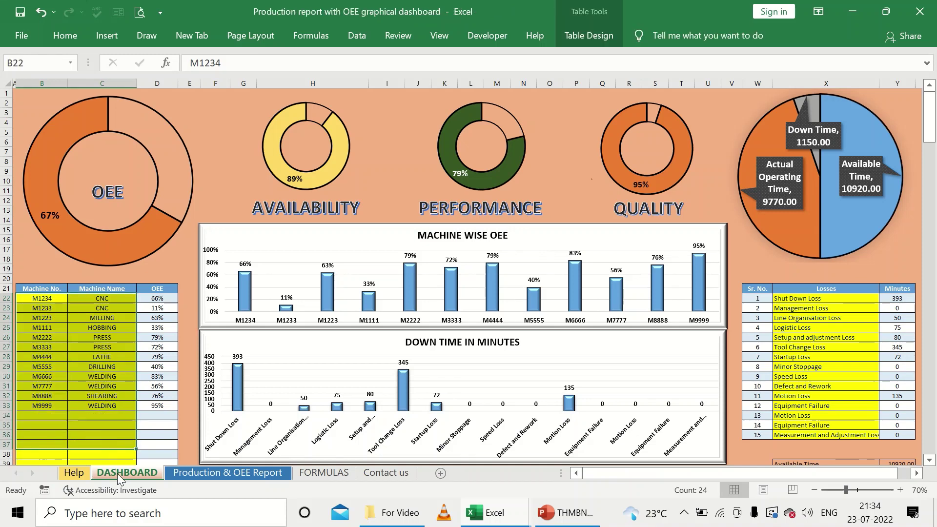
click(49, 307)
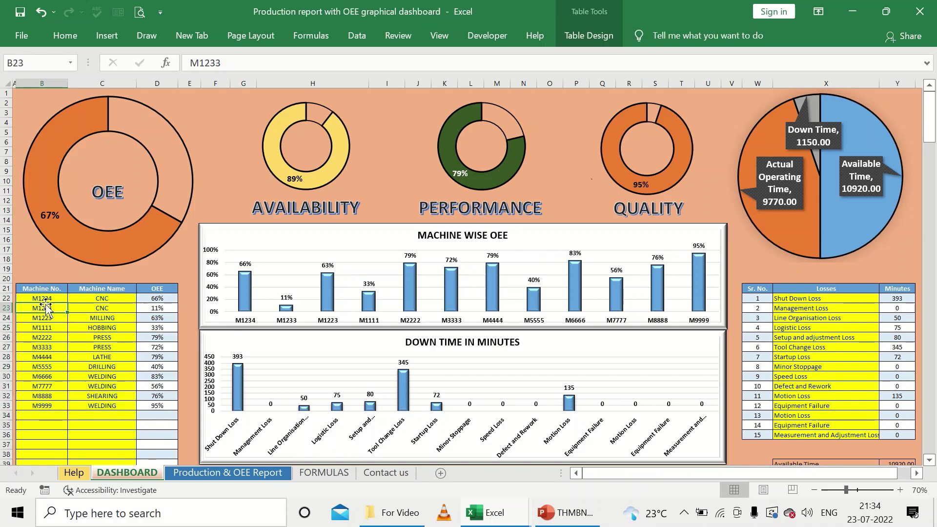
drag(49, 300, 95, 431)
key(Delete)
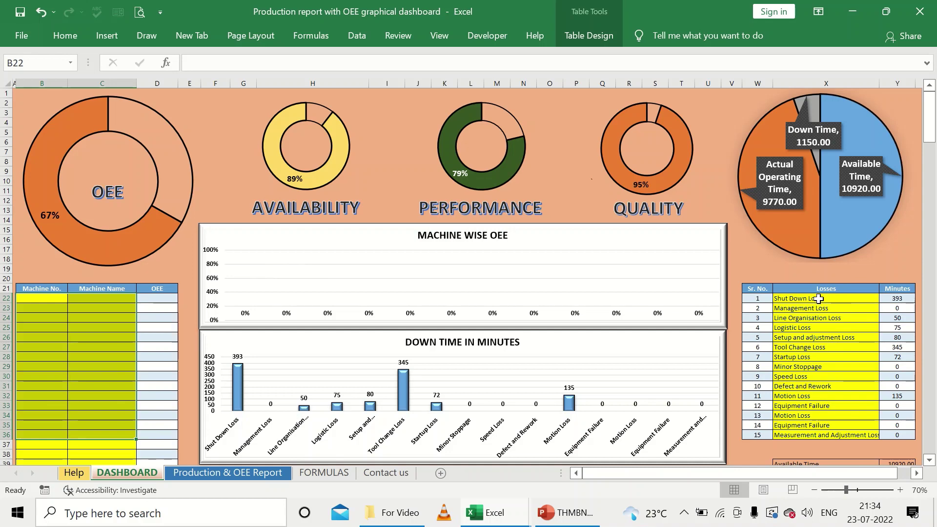
Step: Clear the sample loss names from the Losses list in X22:X36 on the dashboard
drag(818, 299, 826, 434)
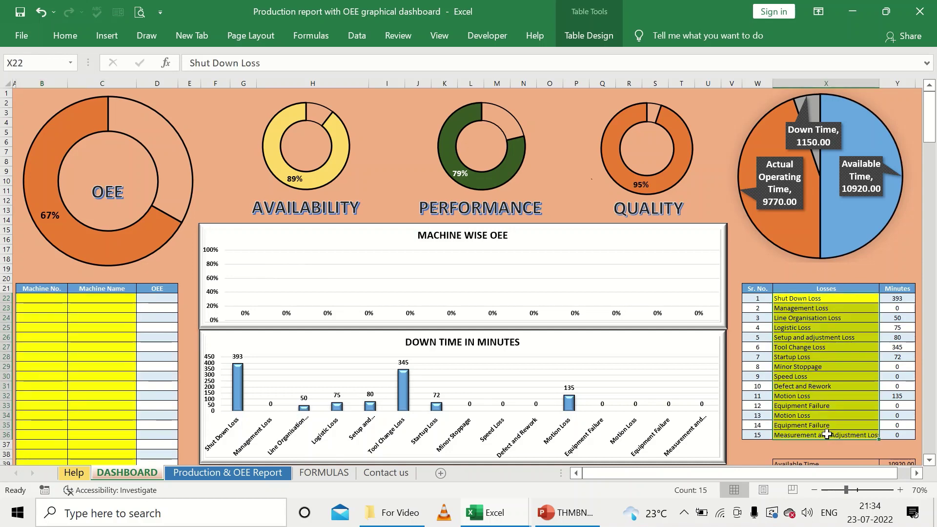
key(Delete)
scroll(825, 430, down, 3)
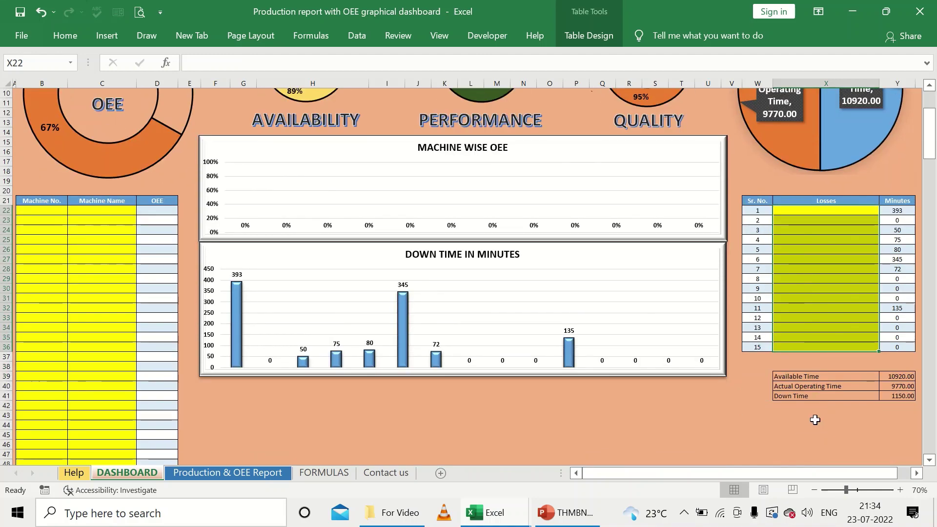
scroll(815, 419, up, 3)
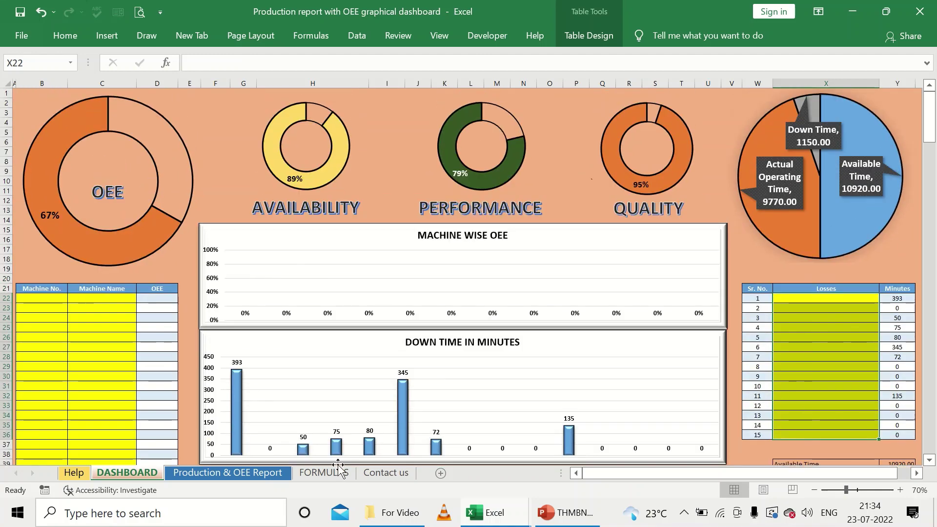
Step: Look over the Production & OEE Report sheet's columns and inspect the Machine Name lookup formula in G4
click(244, 473)
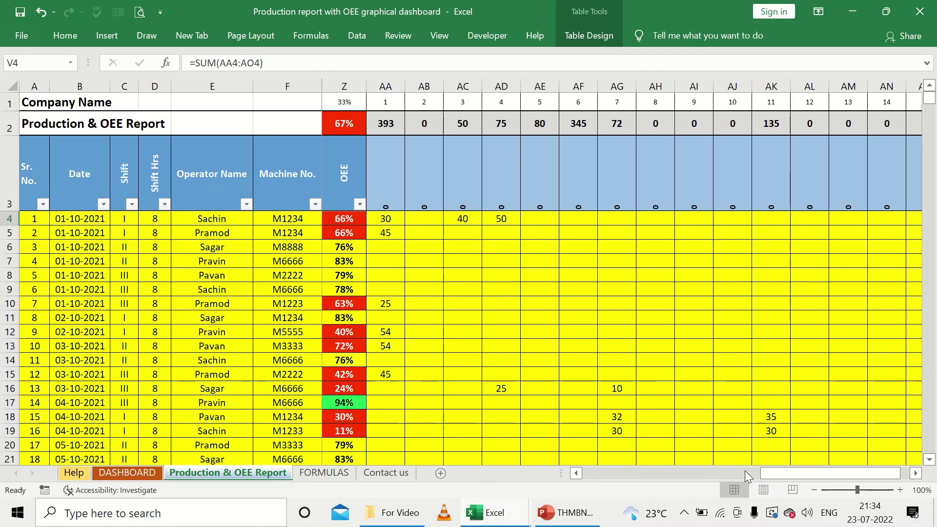
drag(789, 474, 434, 483)
scroll(264, 318, down, 7)
scroll(264, 318, up, 7)
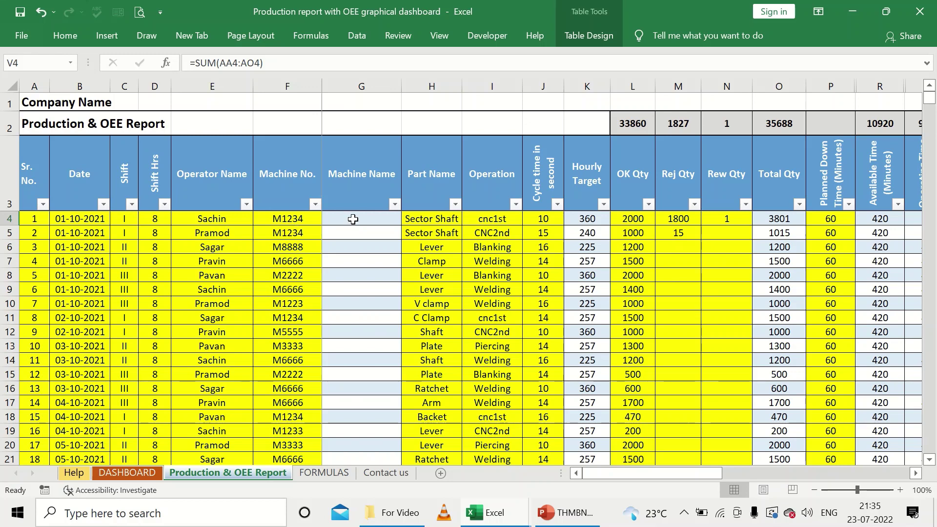
drag(353, 218, 358, 229)
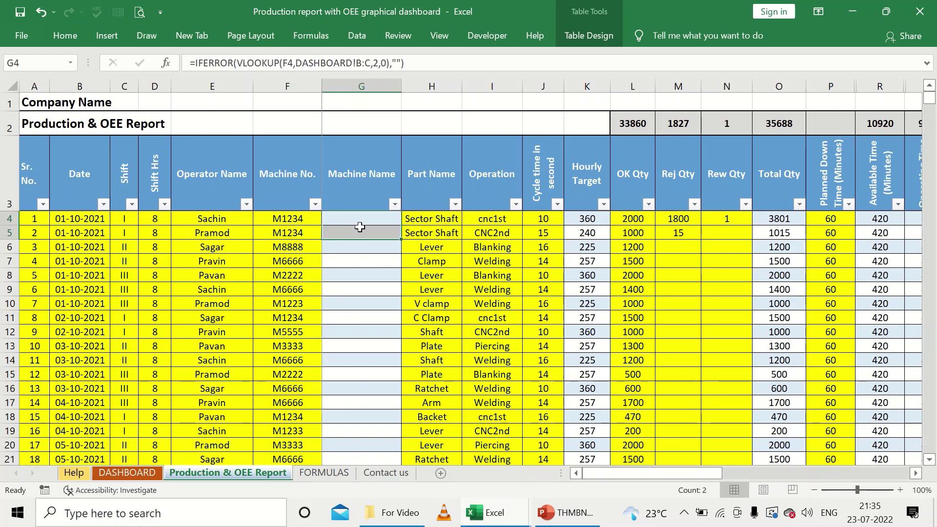
click(369, 216)
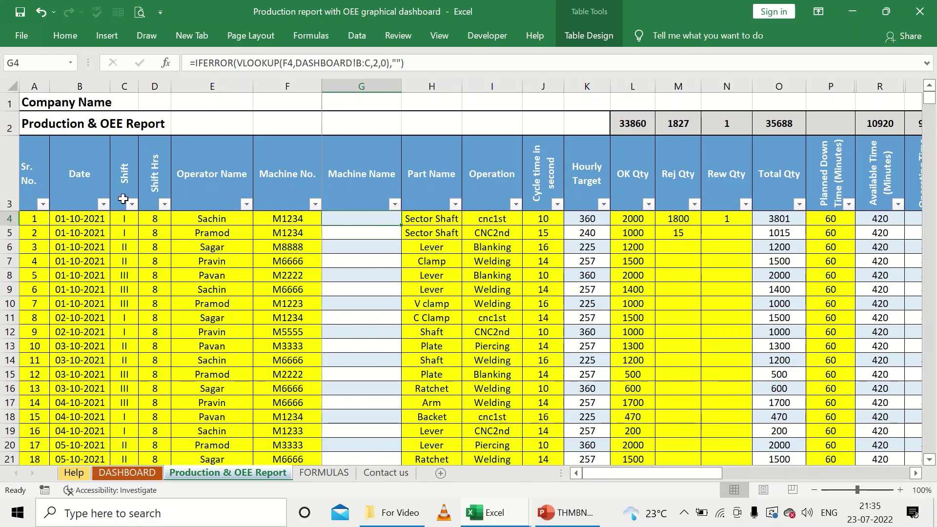
Step: Clear the sample entries in the Sr. No. to Machine No. columns and the Part Name to Cycle time columns
mouse_move(35, 220)
mouse_down()
mouse_move(132, 305)
mouse_move(276, 472)
mouse_move(279, 319)
mouse_up()
key(Delete)
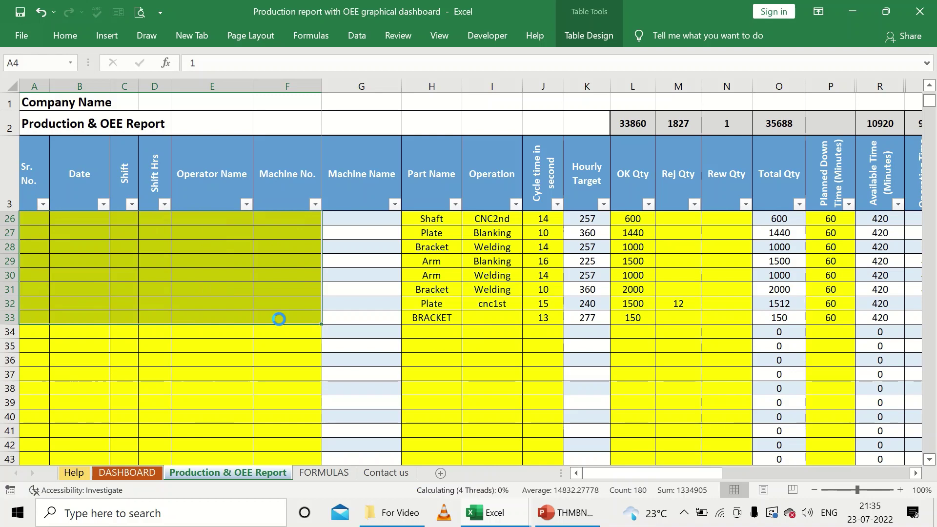
scroll(292, 295, up, 7)
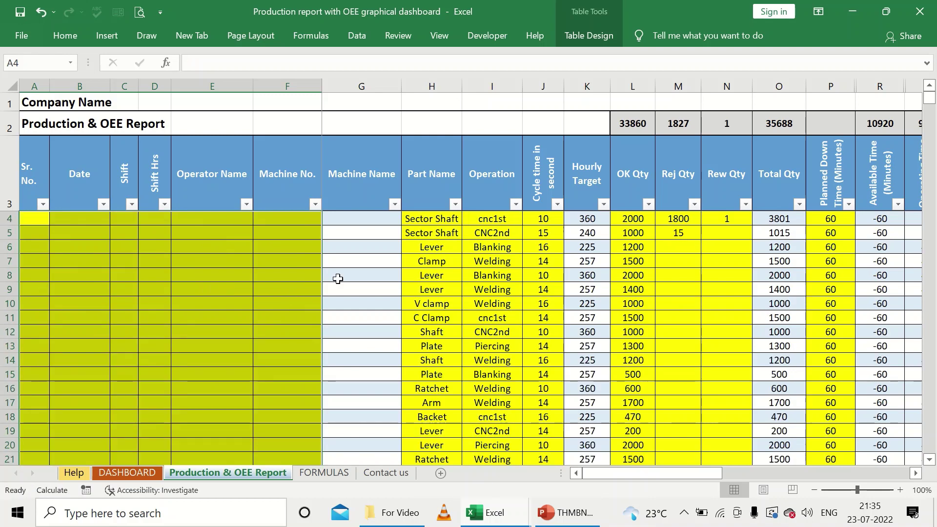
drag(429, 219, 520, 388)
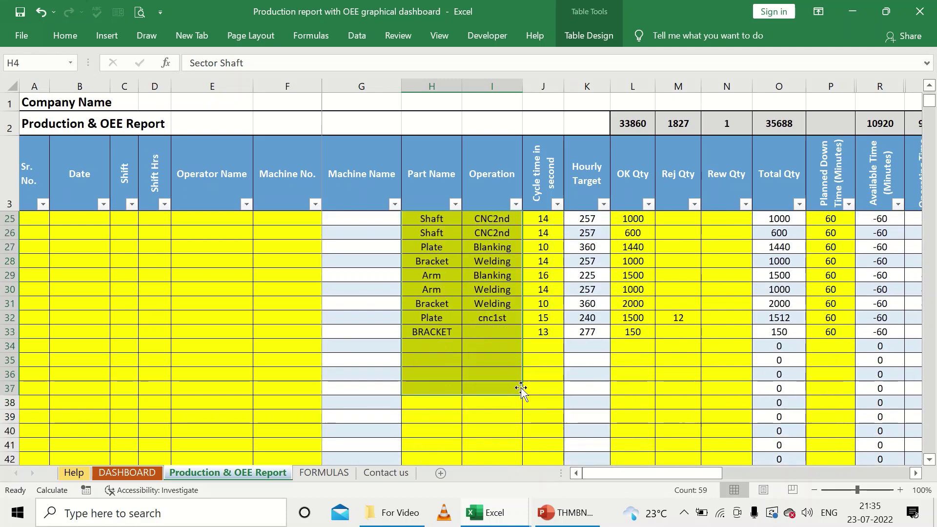
key(shift+Right)
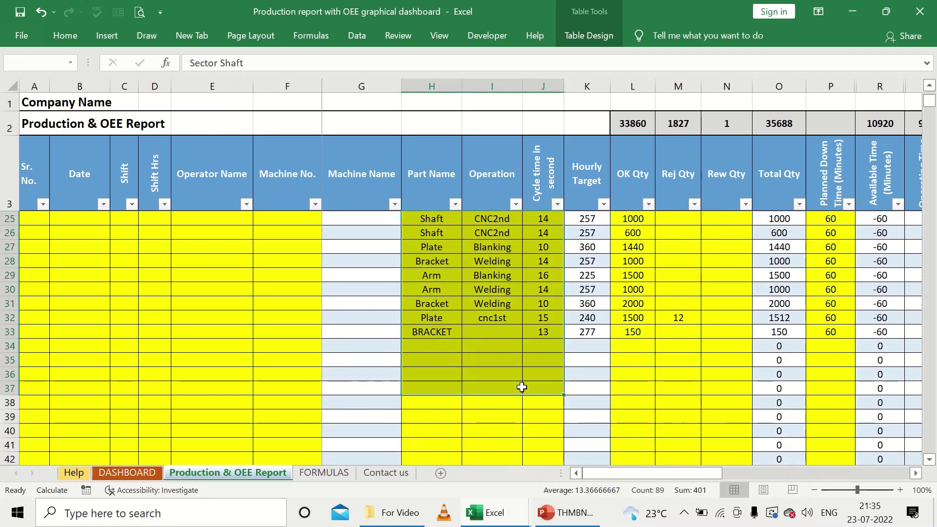
key(Delete)
Step: Clear the sample OK, Rej and Rew quantities and the Planned Down Time minutes from the report
scroll(661, 296, up, 7)
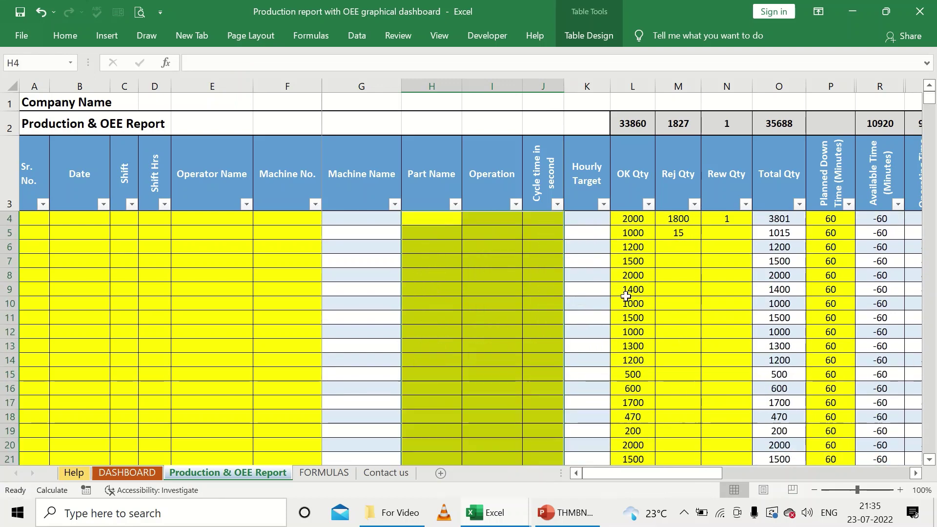
drag(644, 217, 715, 439)
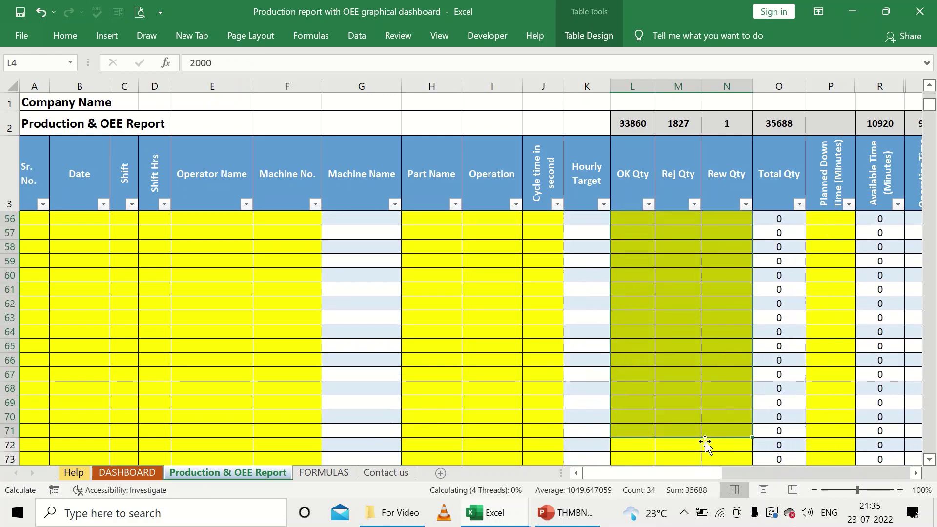
key(Delete)
scroll(727, 410, up, 17)
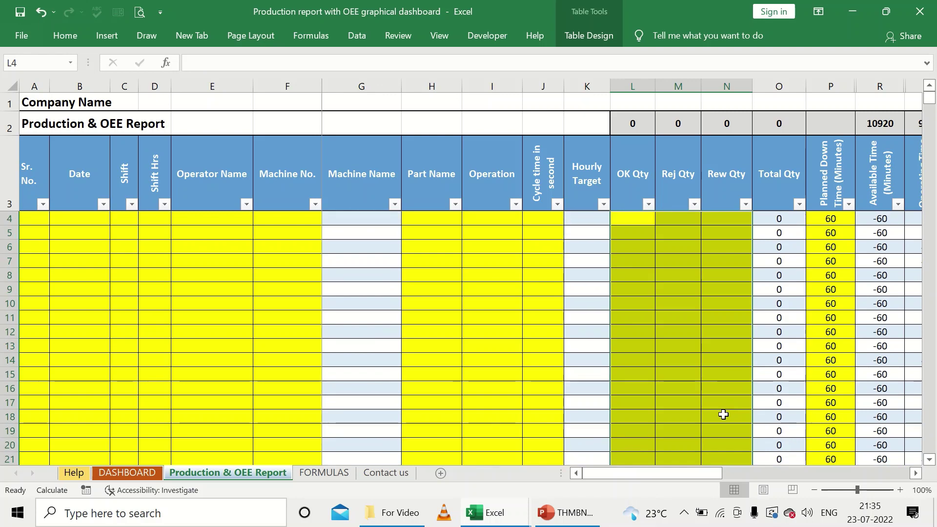
click(836, 220)
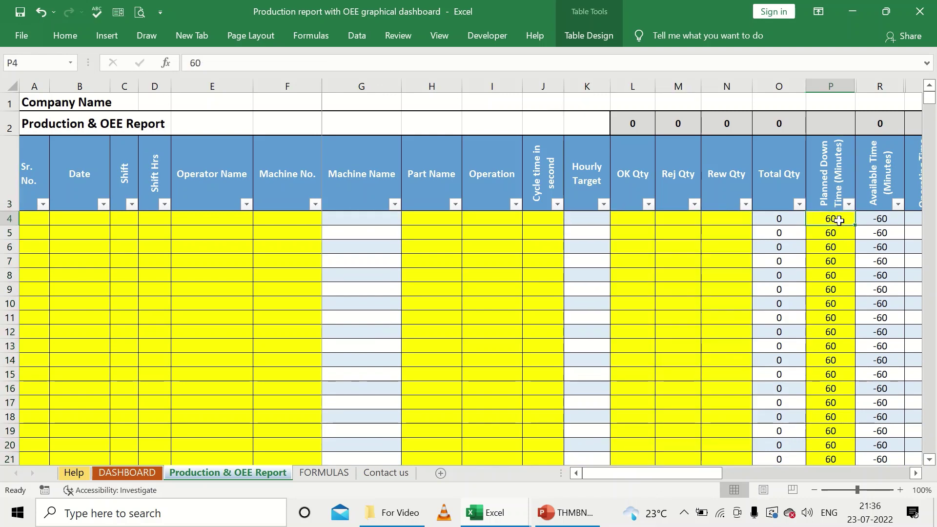
key(ctrl+shift+Down)
key(Delete)
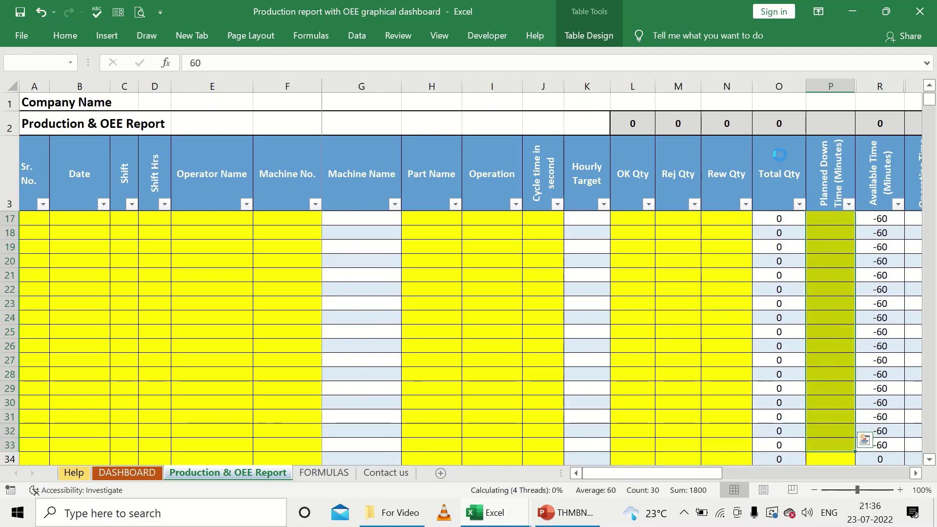
Step: Clear the sample loss minutes in the yellow loss columns, starting from AA4
drag(675, 473, 845, 461)
scroll(566, 341, up, 5)
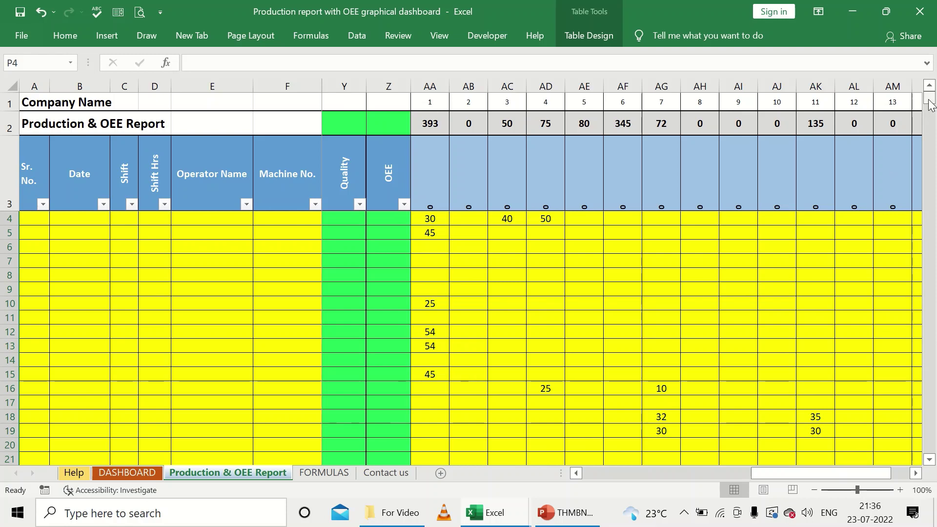
drag(929, 94, 929, 90)
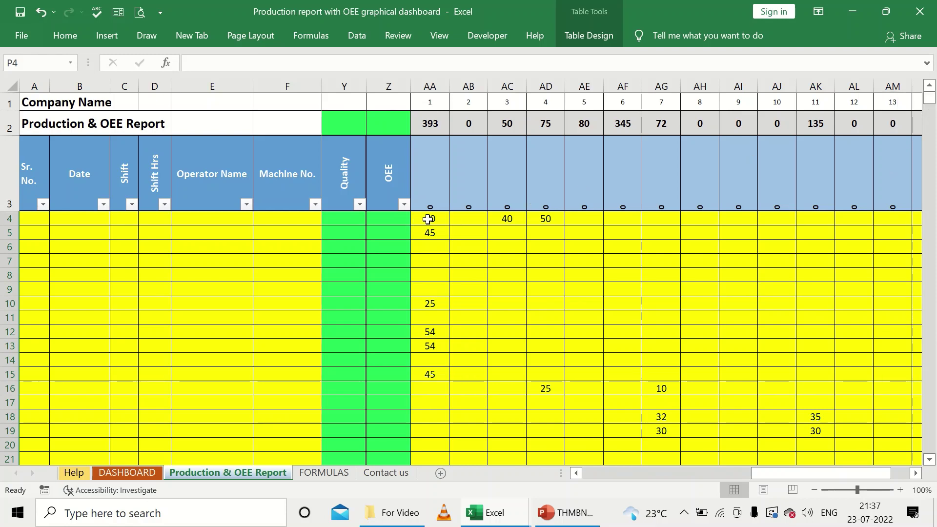
drag(429, 218, 784, 442)
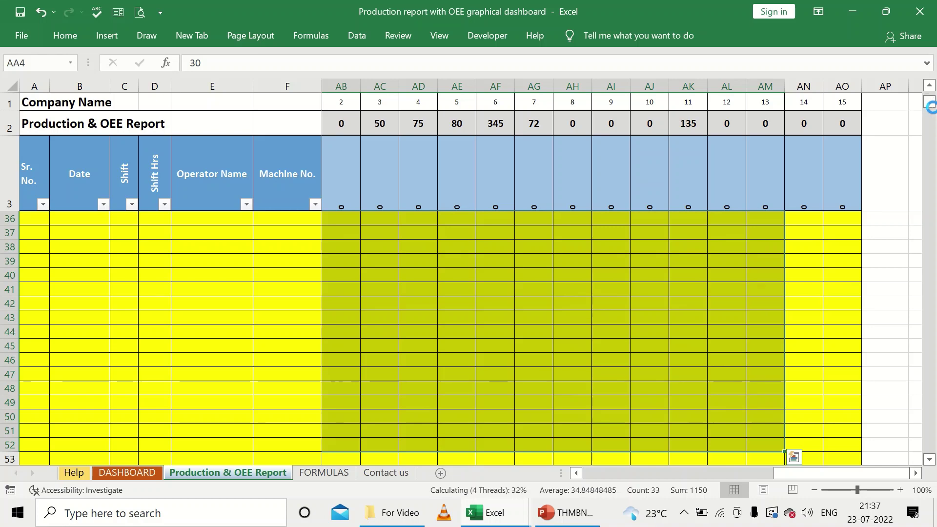
key(Delete)
Step: Examine the lookup formulas in the loss headers AA3:AO3 and the dashboard's Losses list that they refer to
scroll(539, 243, up, 11)
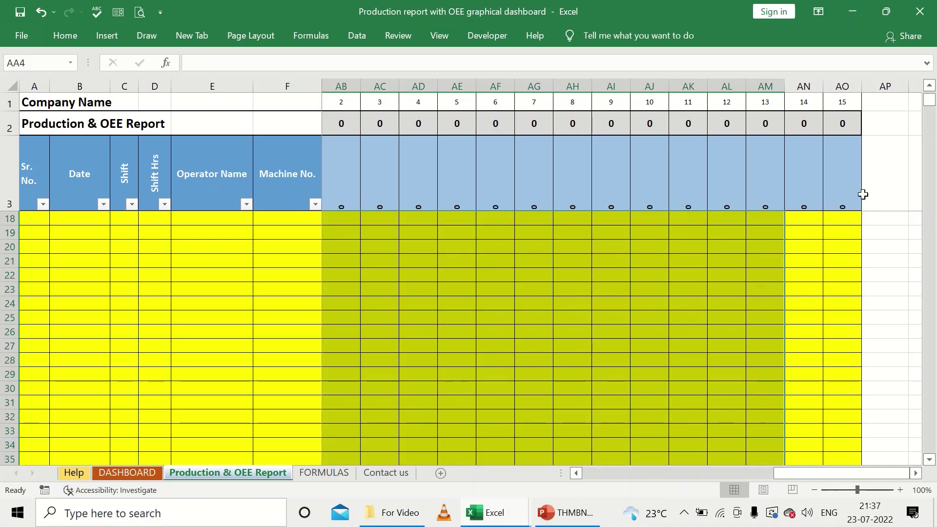
drag(930, 97, 930, 68)
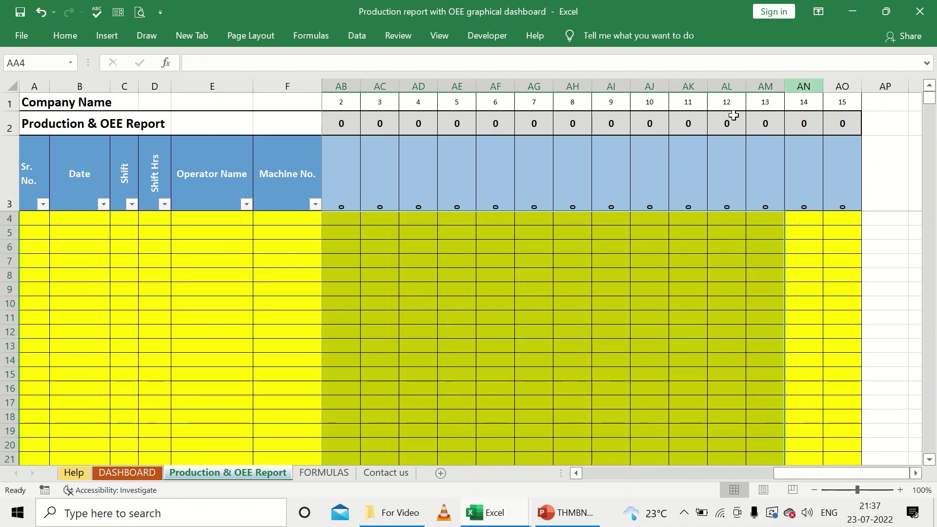
click(570, 157)
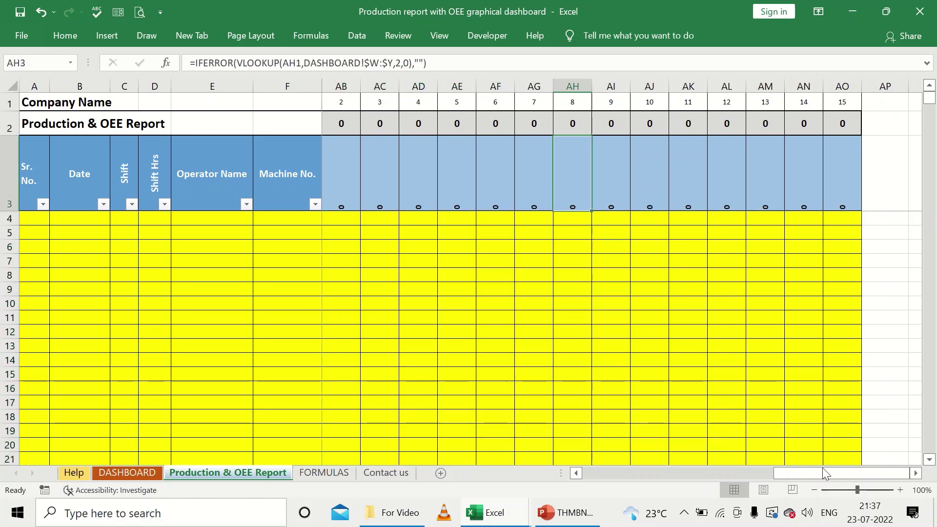
drag(825, 472, 783, 477)
drag(528, 184, 855, 188)
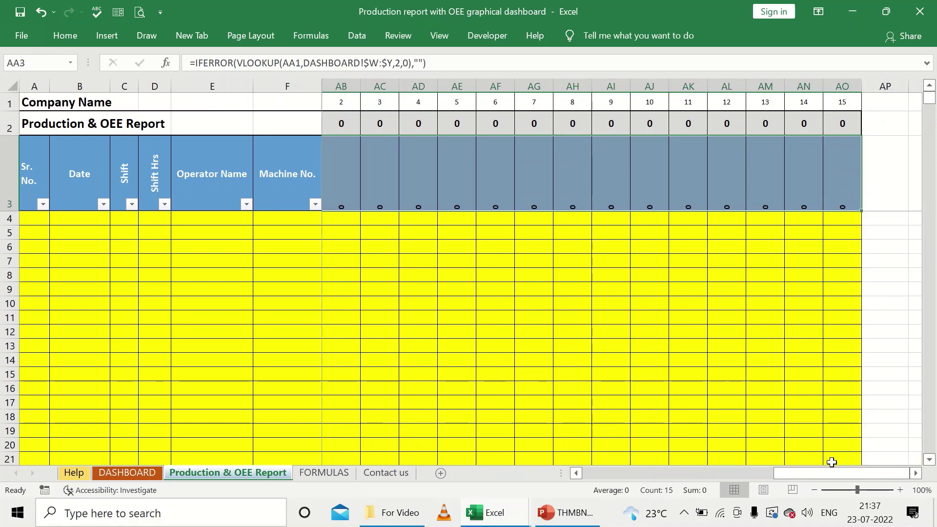
drag(830, 473, 771, 472)
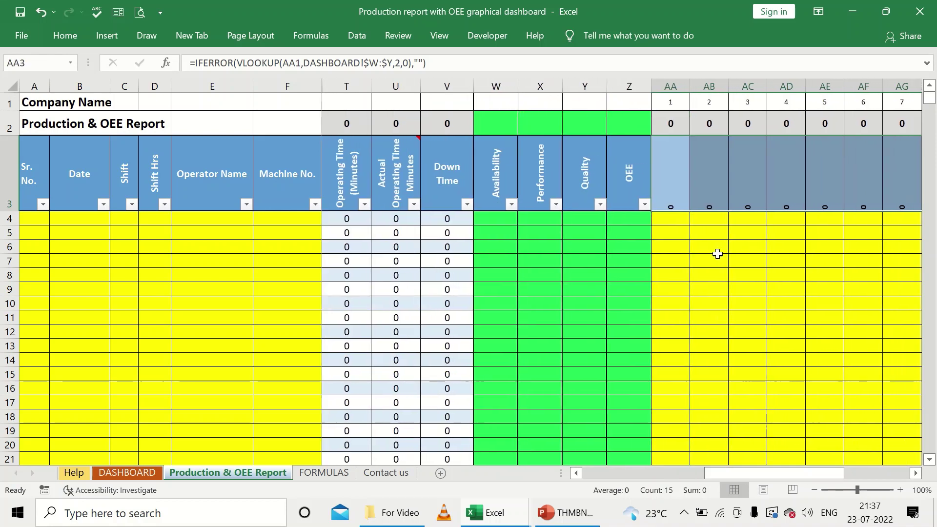
click(666, 180)
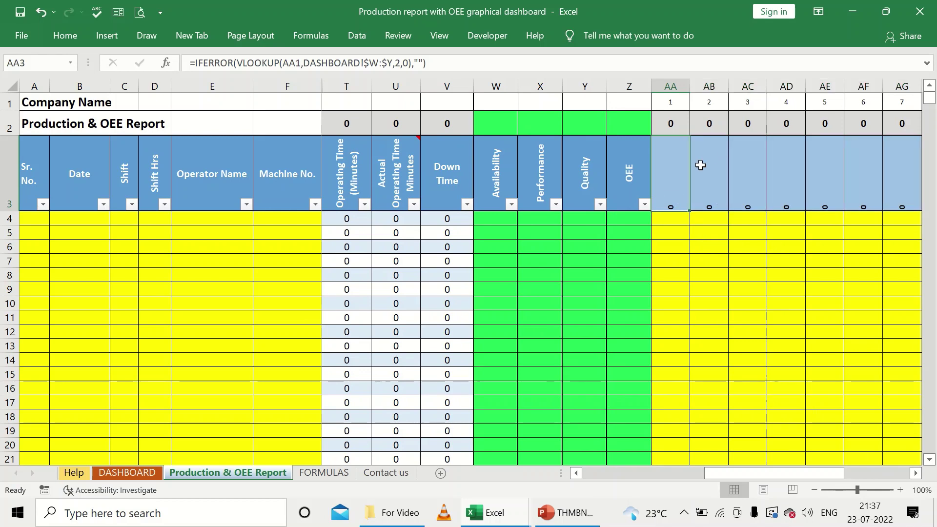
click(126, 472)
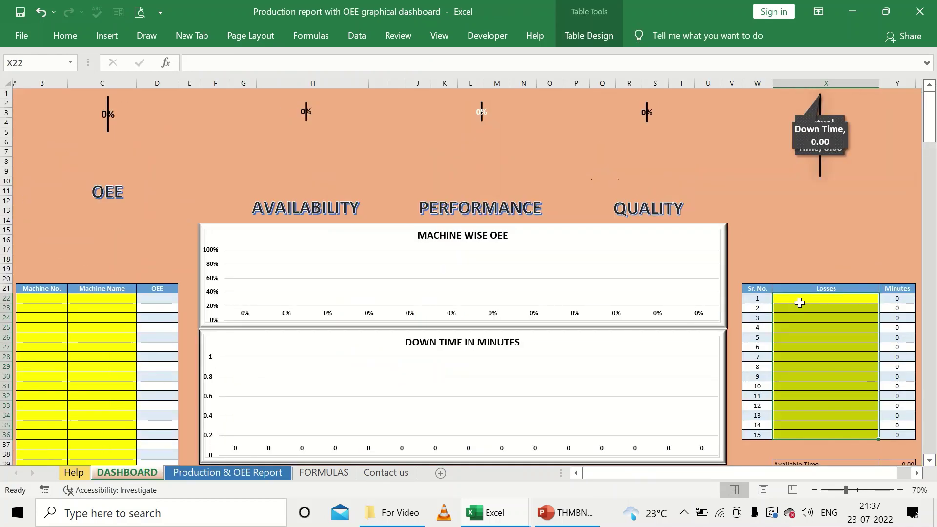
drag(798, 298, 791, 358)
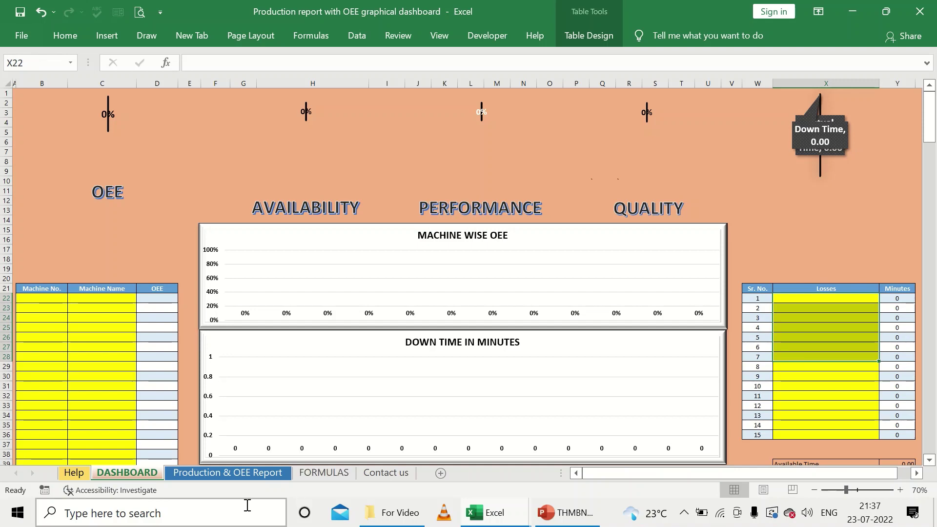
Step: Check the loss header cells from AA3 onward in the Production & OEE Report sheet
click(240, 474)
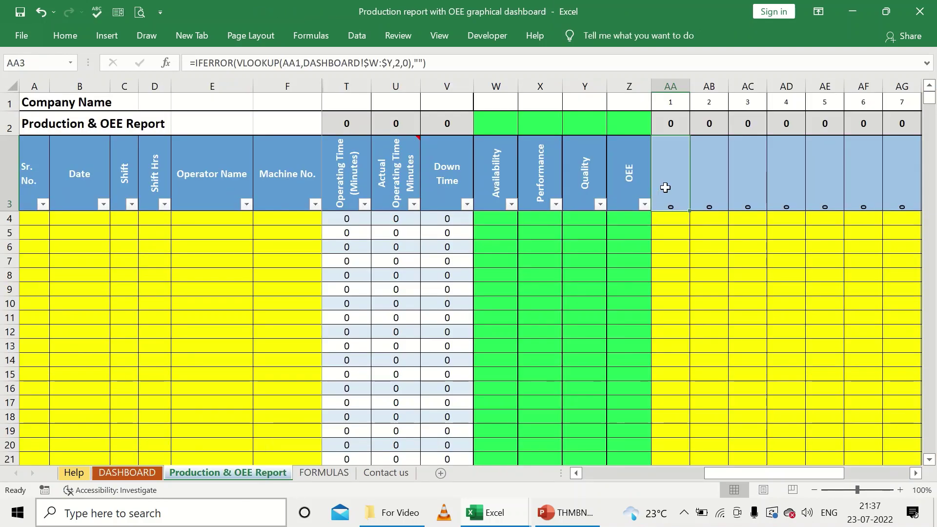
drag(665, 188, 819, 168)
click(786, 288)
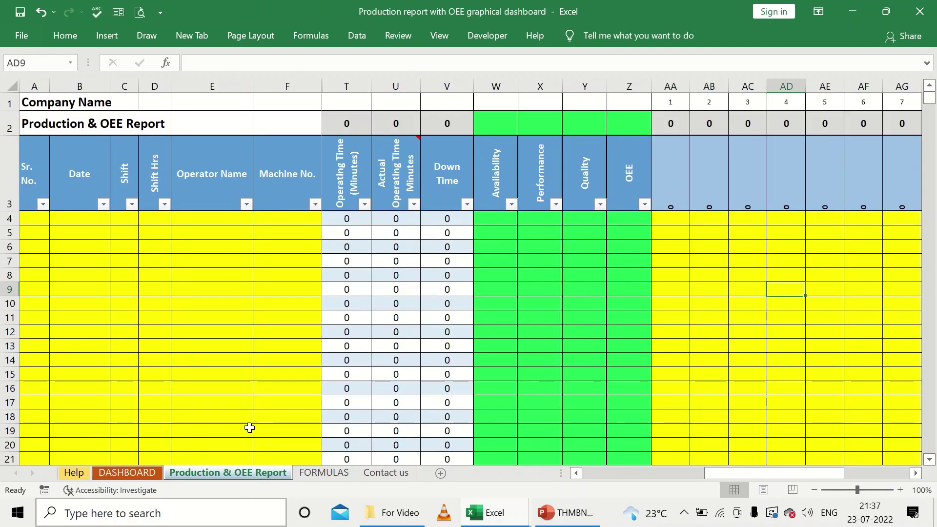
Step: Fill the dashboard's Machine No. and Machine Name columns from row 22 with twelve machines, from M1234 CNC to M9999 WELDING
click(141, 472)
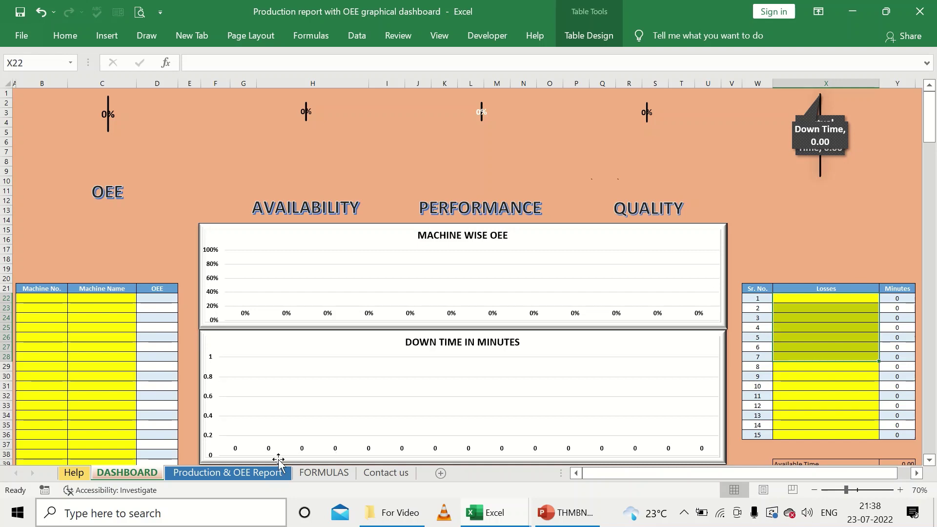
drag(52, 296, 53, 423)
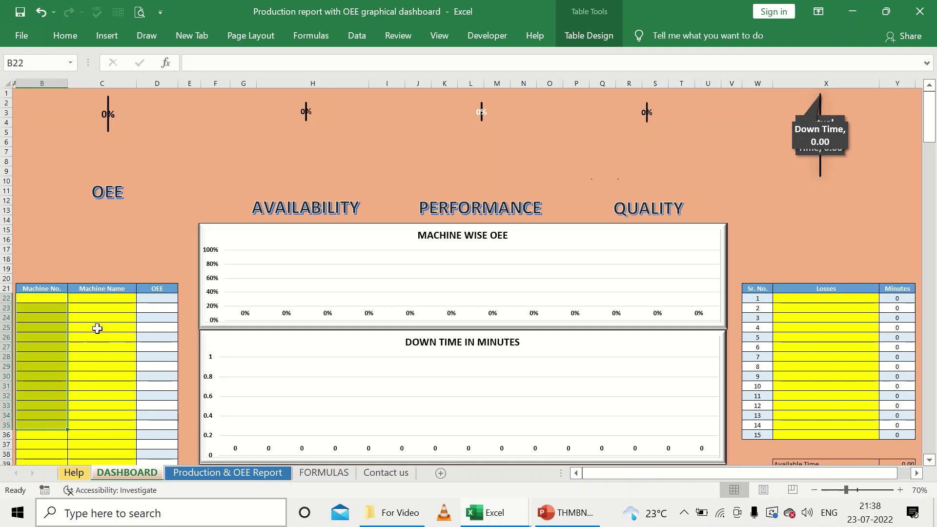
drag(110, 298, 106, 430)
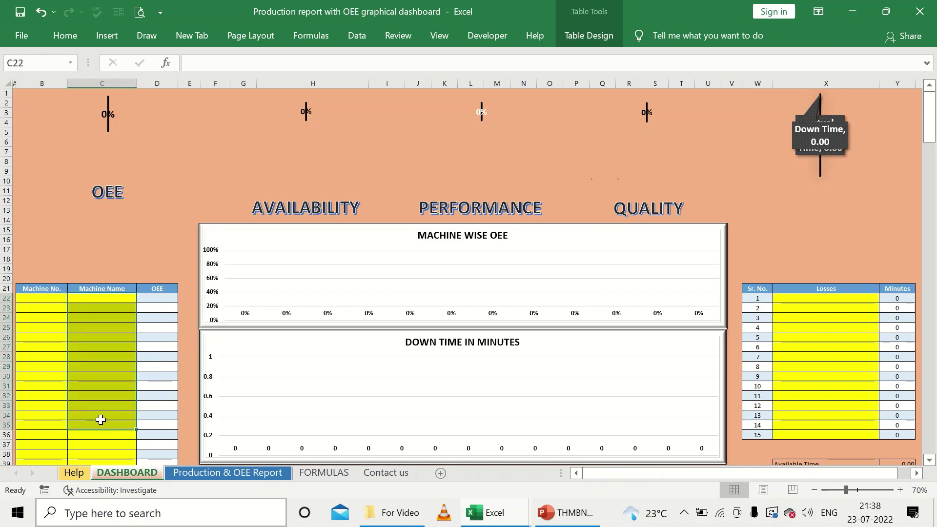
click(136, 350)
drag(154, 299, 163, 384)
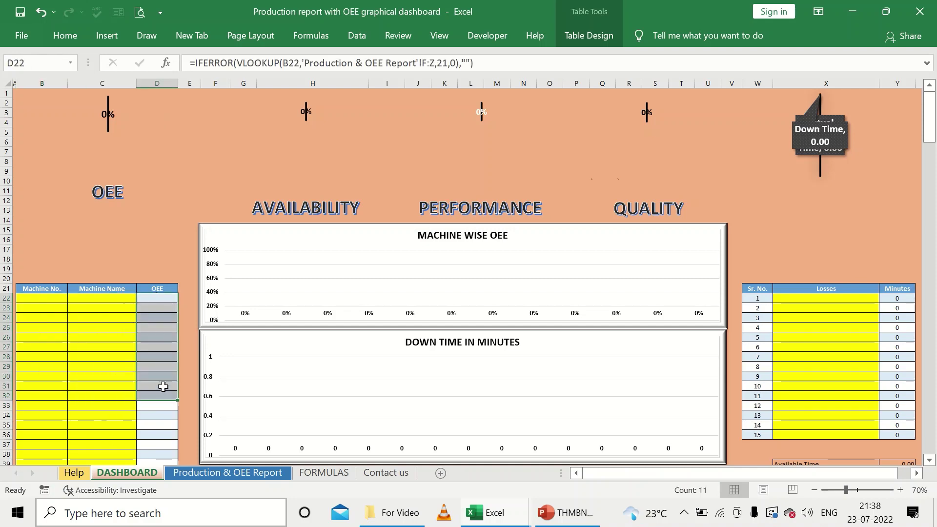
click(111, 321)
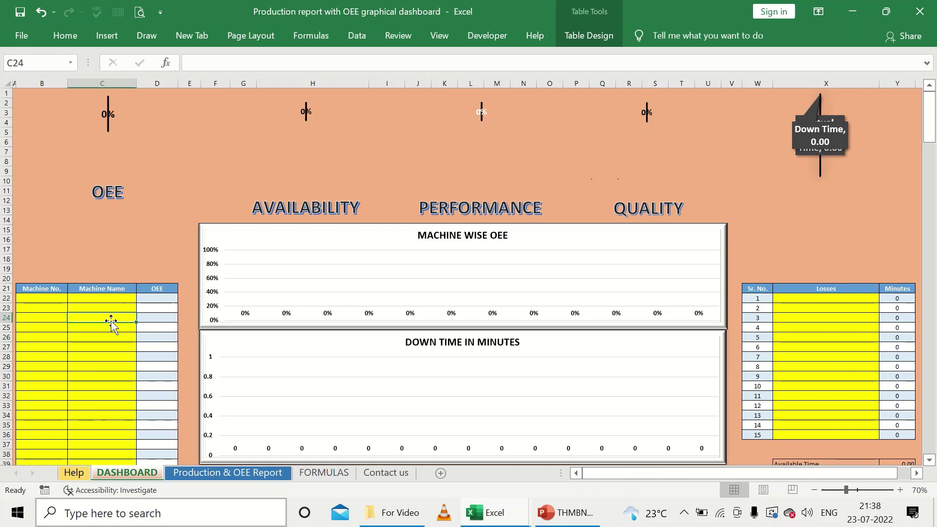
drag(54, 299, 61, 356)
click(88, 300)
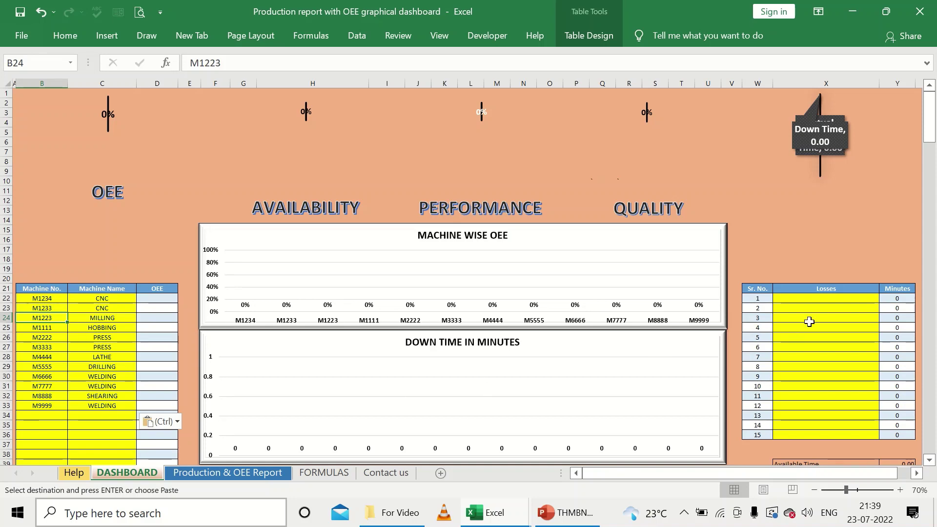
Step: Fill the dashboard's Losses list from X22 with fifteen loss names, from Shut Down Loss to Measurement and Adjustment Loss
click(805, 299)
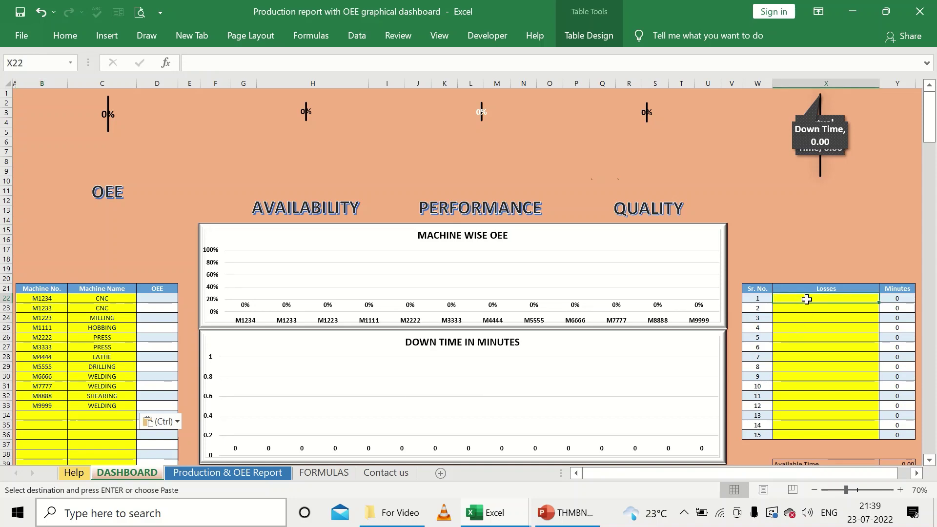
text(Shut Down Loss Management Loss Line Organisation Loss Logistic Loss Setup and adjustment Loss Tool Change Loss Startup Loss Minor Stoppage Speed Loss Defect and Rework Motion Loss Equipment Failure Motion Loss Equipment Failure Measurement and Adjustment Loss)
click(808, 318)
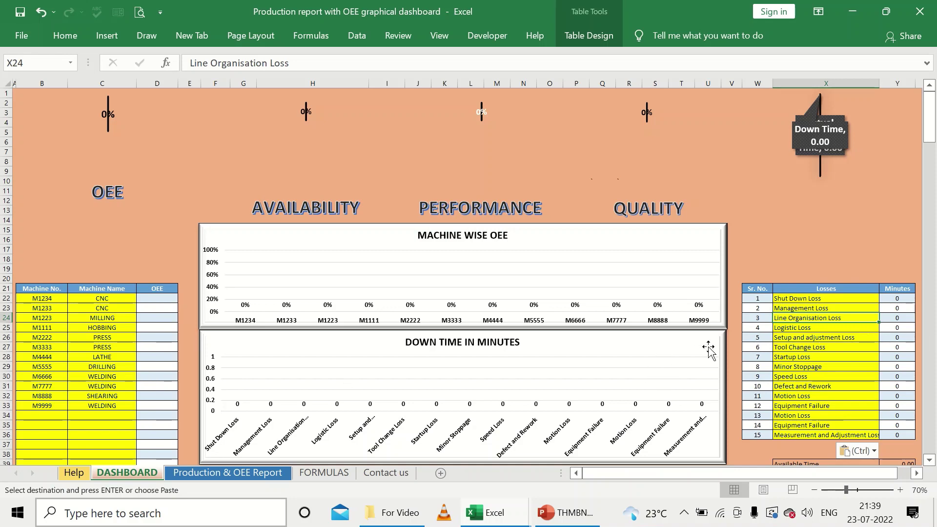
Step: Compare the report's loss headers from AA3 onward with the names in the dashboard's Losses list
click(220, 476)
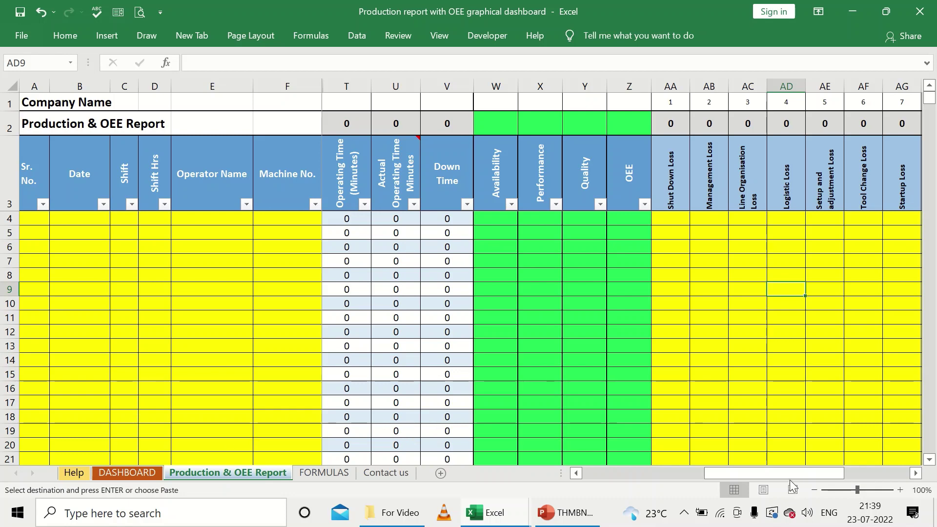
drag(786, 474, 821, 473)
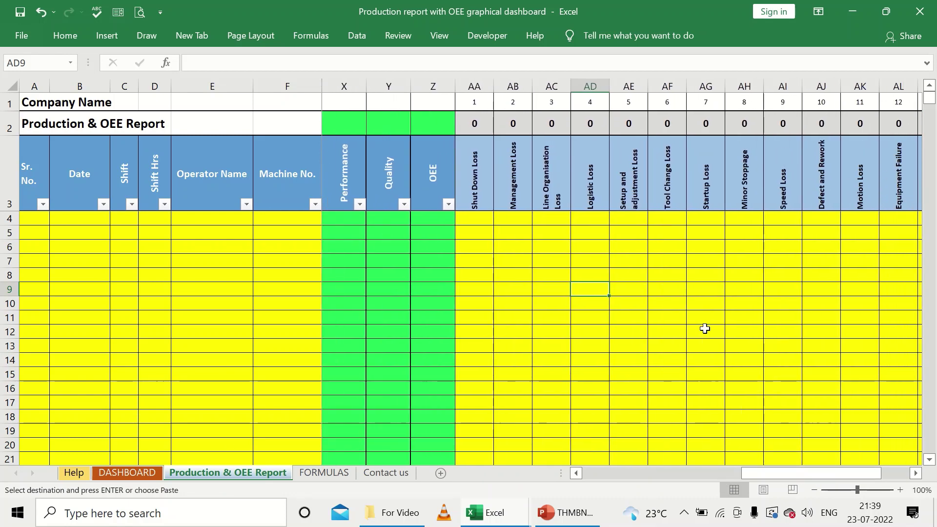
drag(482, 193, 903, 184)
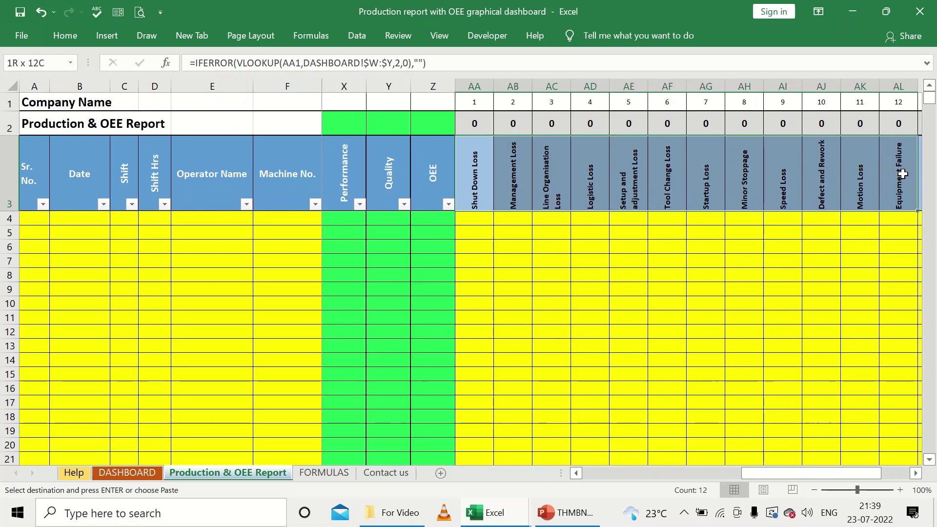
Step: Enter Sr. No. 1 and the date 23-07-2022 in row 4 of the production report
drag(830, 473, 605, 475)
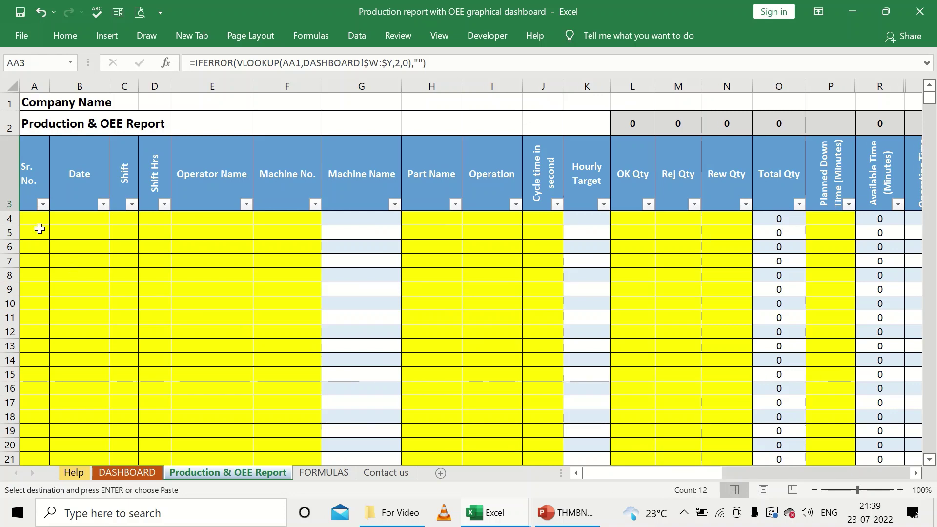
click(38, 218)
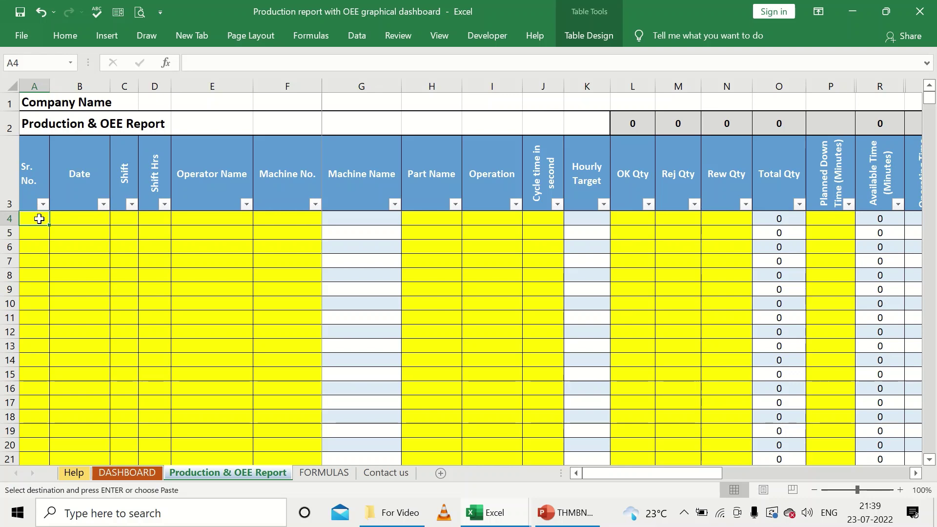
text(1)
key(Tab)
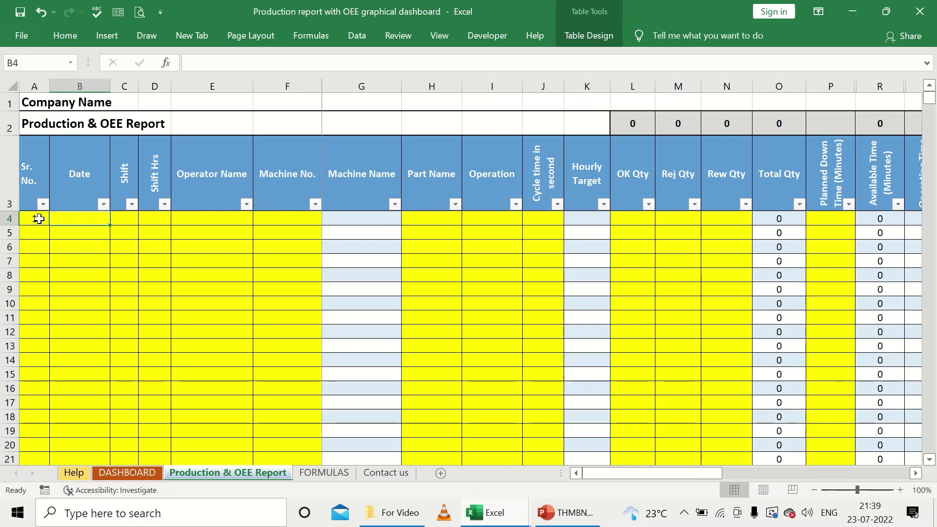
text(23-)
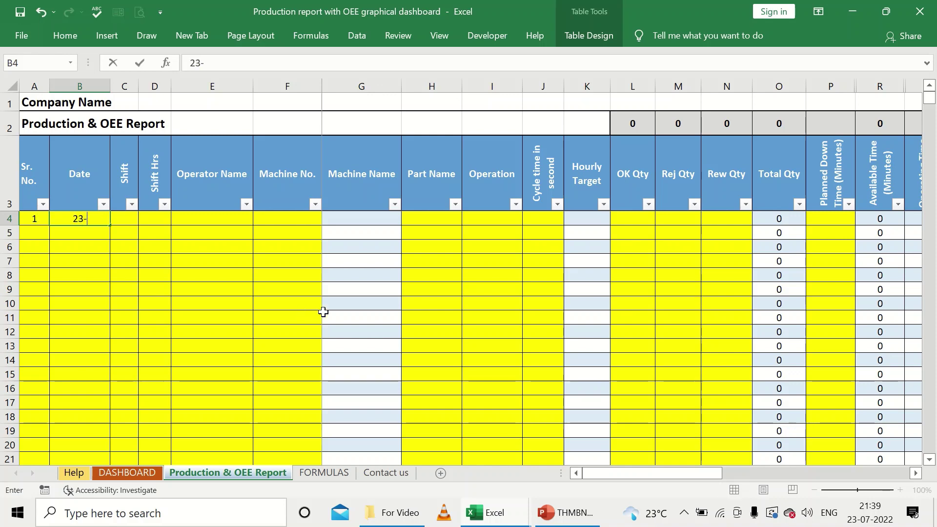
text(07-2022)
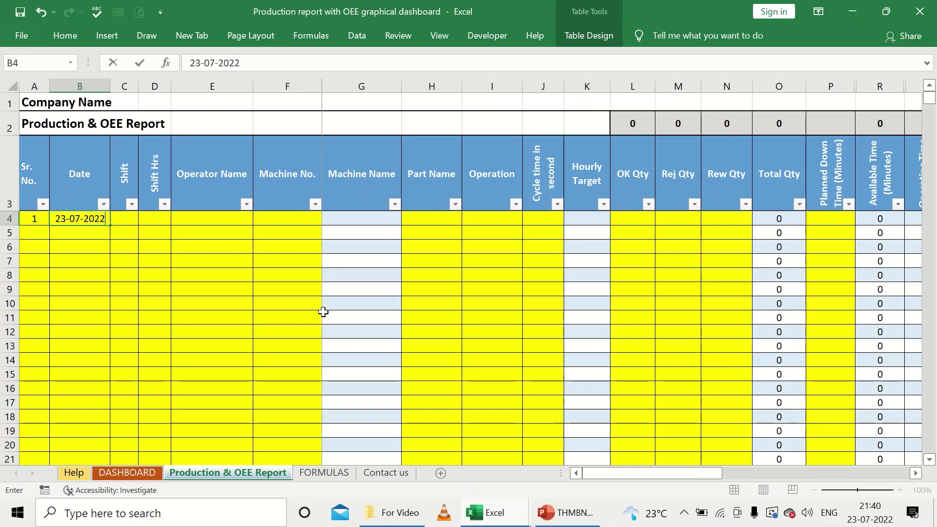
key(Tab)
key(Tab)
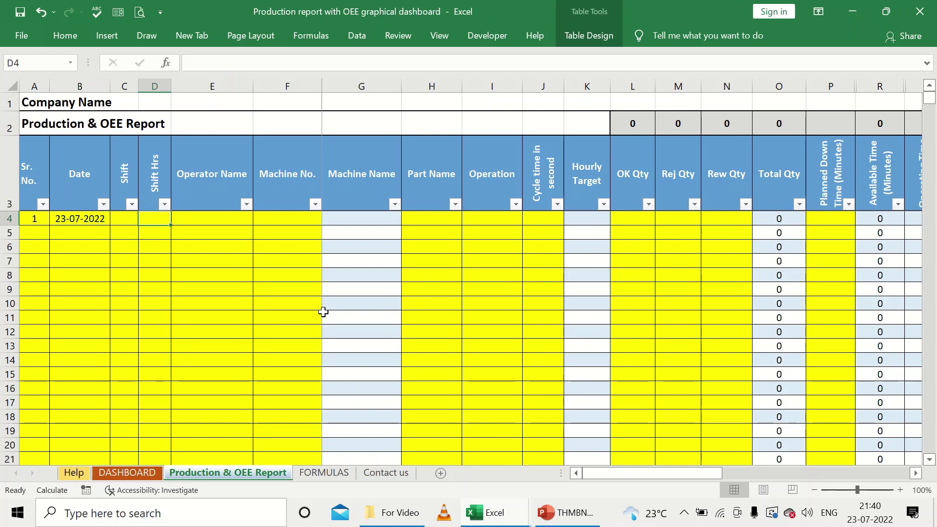
Step: Set the Shift to I and the Shift Hrs to 8 in row 4
click(131, 220)
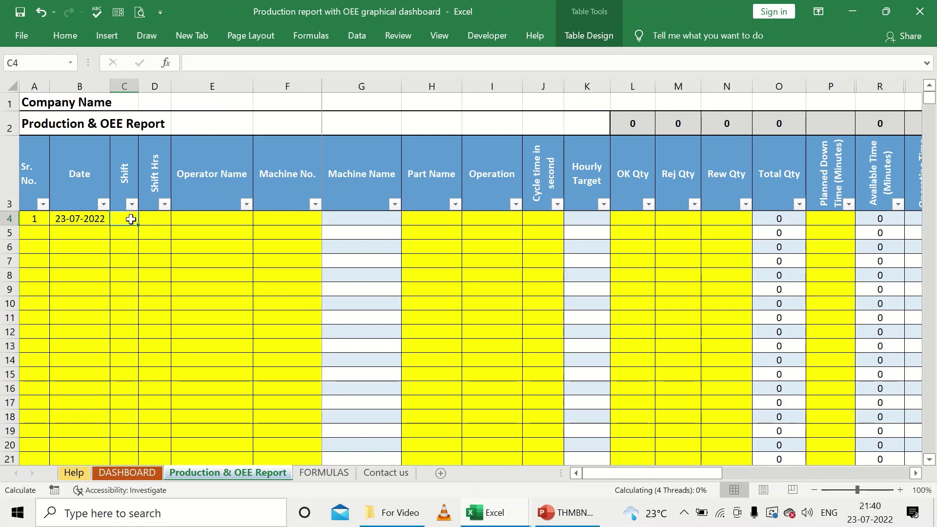
text(O)
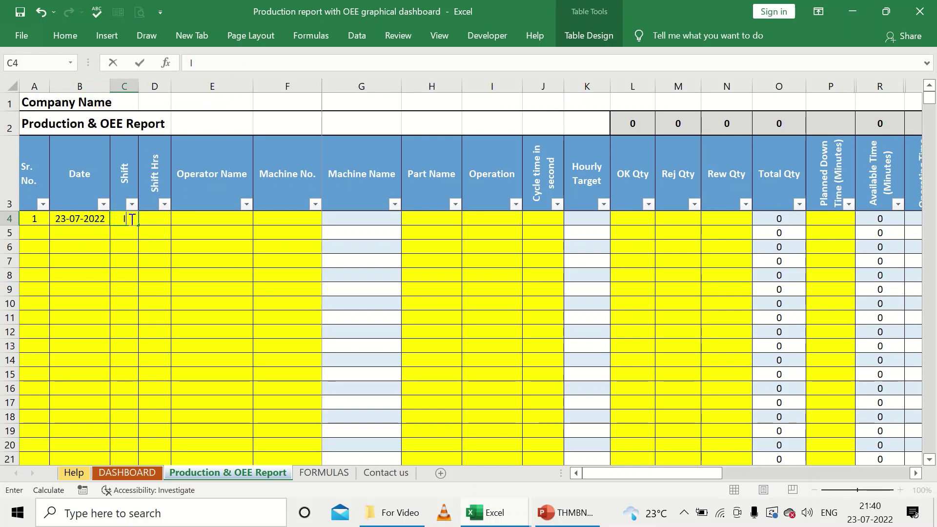
click(147, 219)
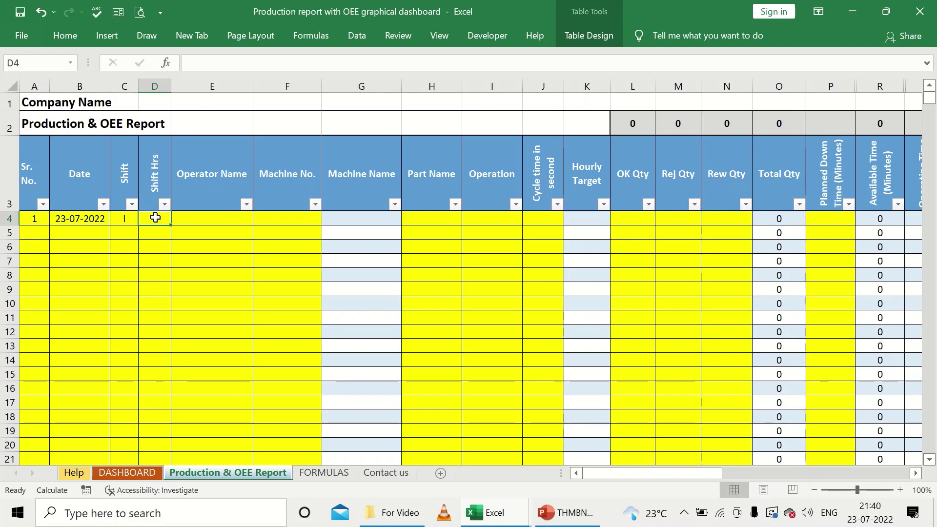
text(8)
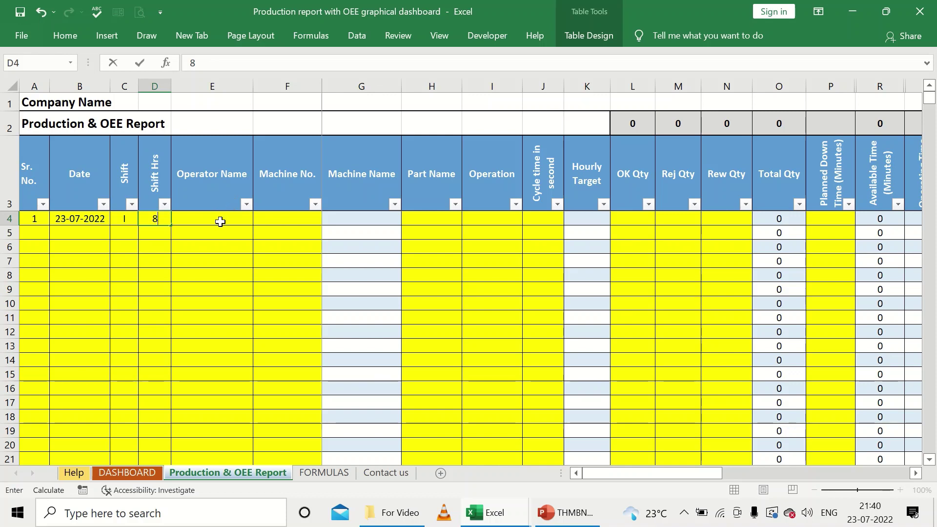
click(220, 221)
click(154, 218)
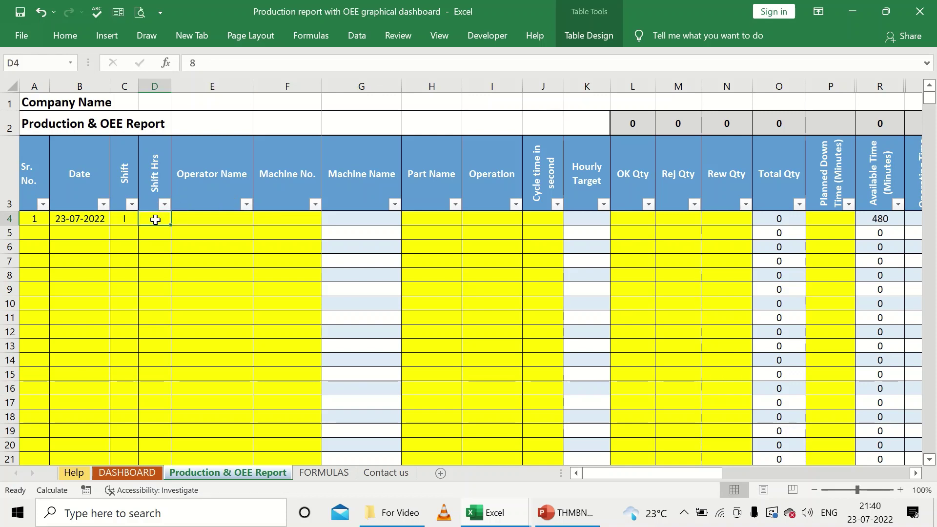
Step: Enter the operator's name in row 4 and choose M1234 as the Machine No
click(195, 219)
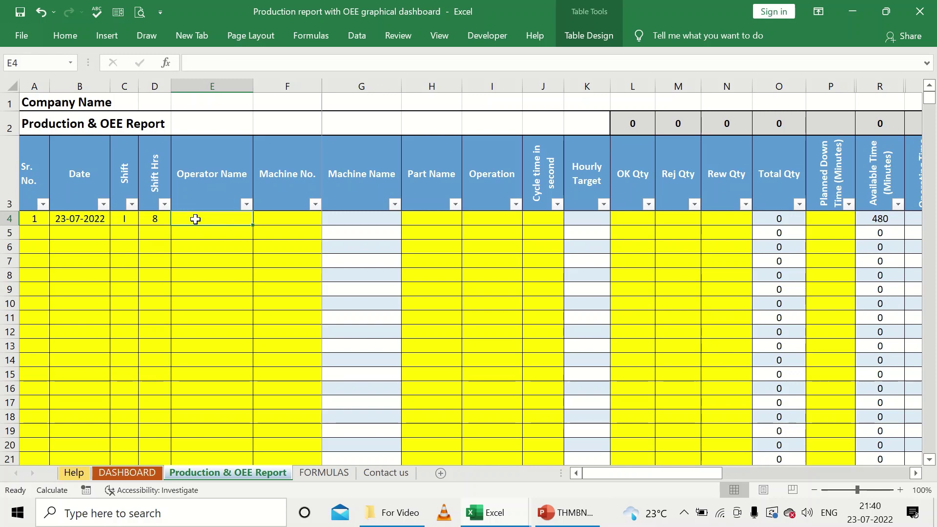
text(Sachin)
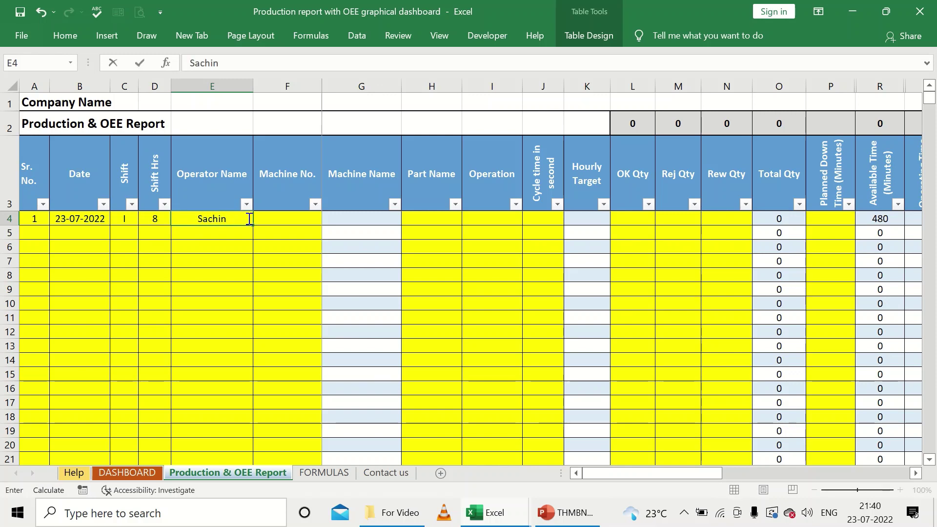
click(272, 218)
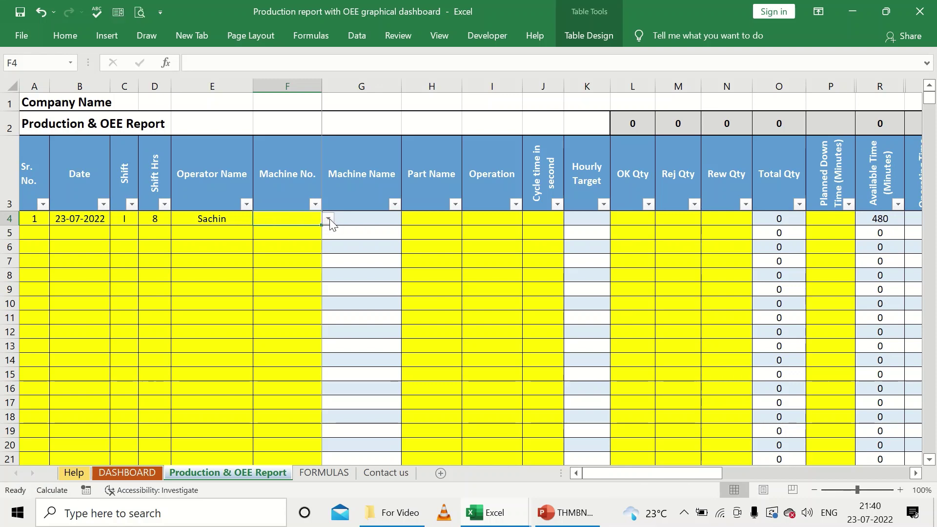
click(328, 219)
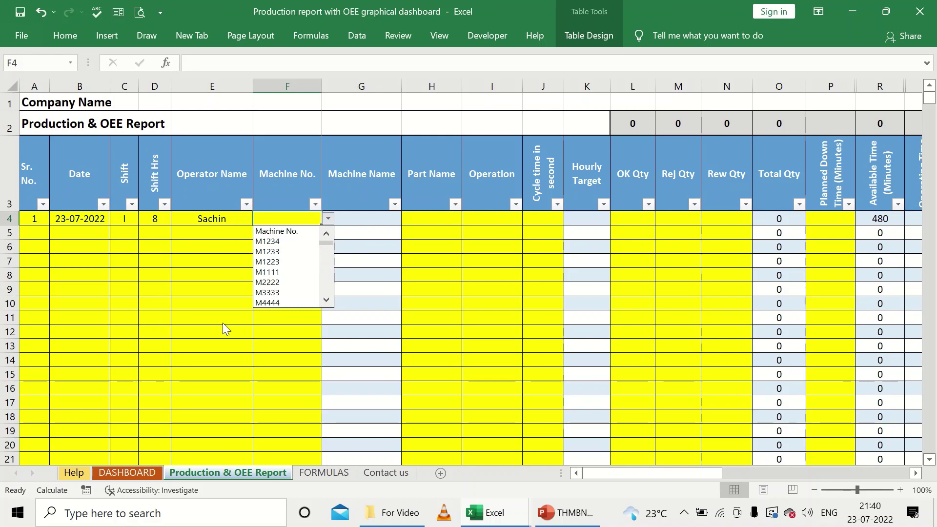
click(131, 475)
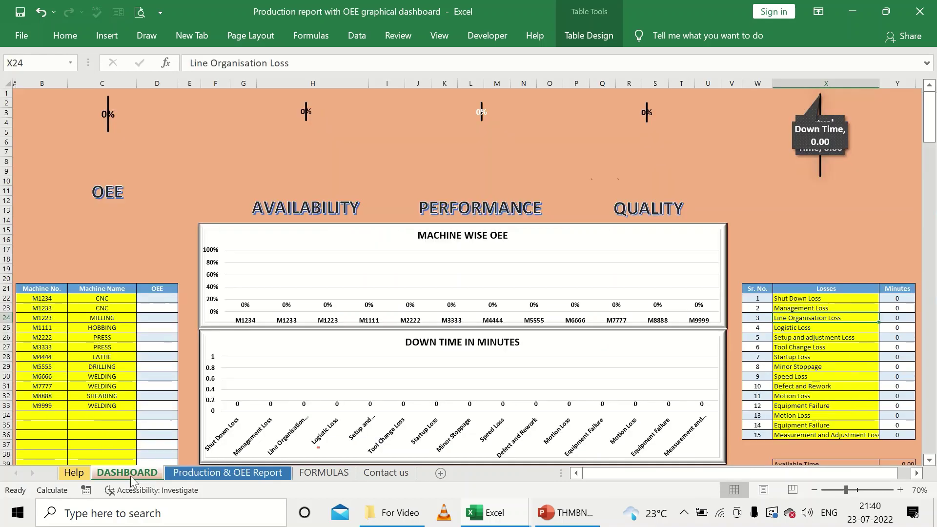
click(216, 476)
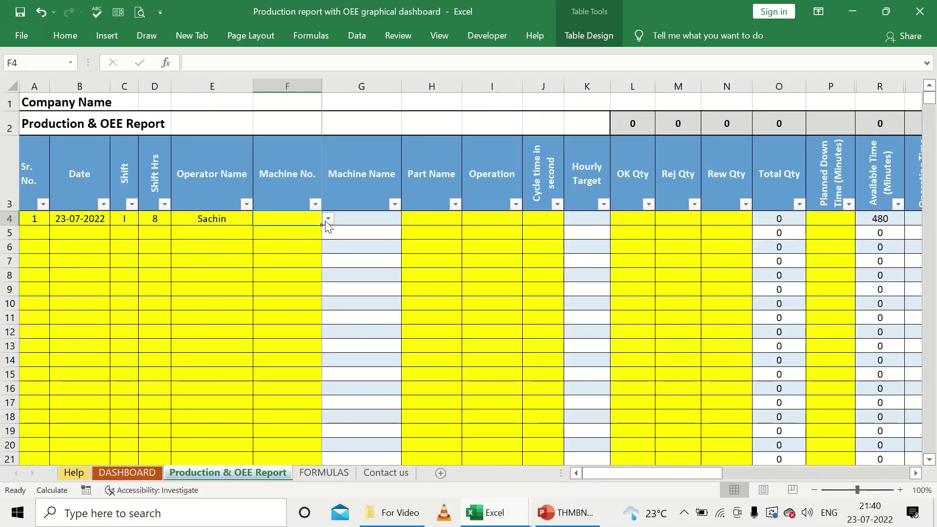
click(327, 219)
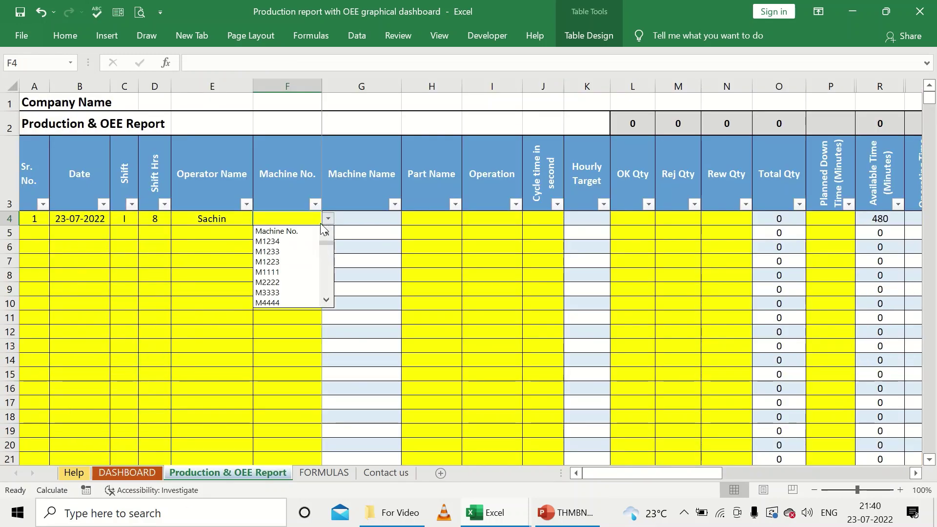
click(296, 244)
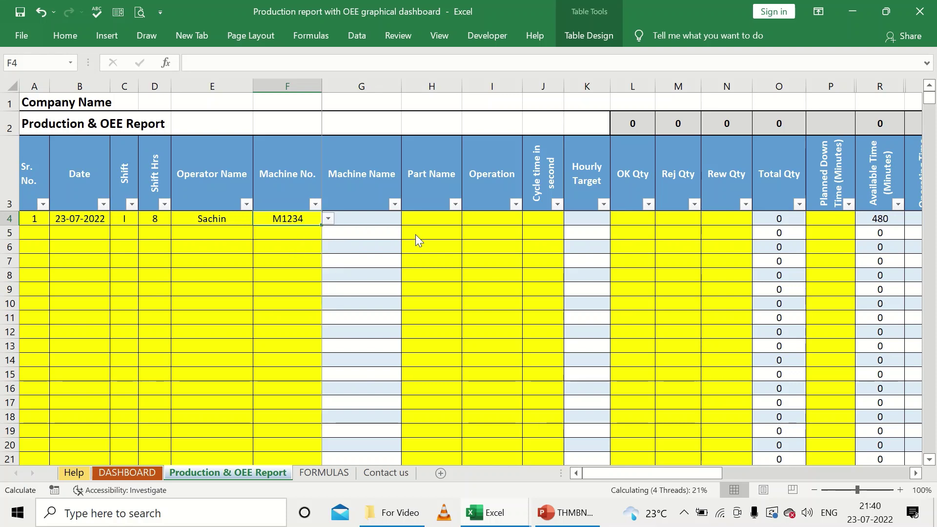
Step: Enter Lever as the Part Name in row 4
click(426, 220)
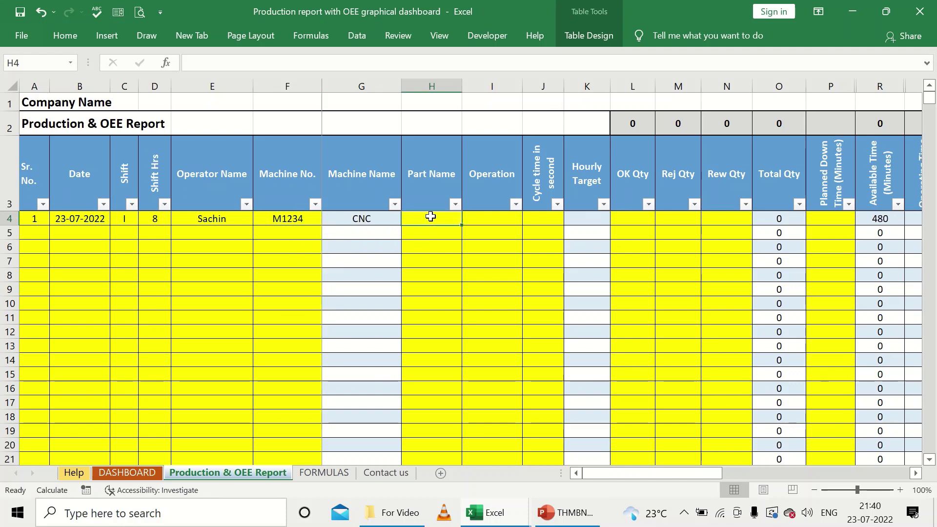
text(Lever)
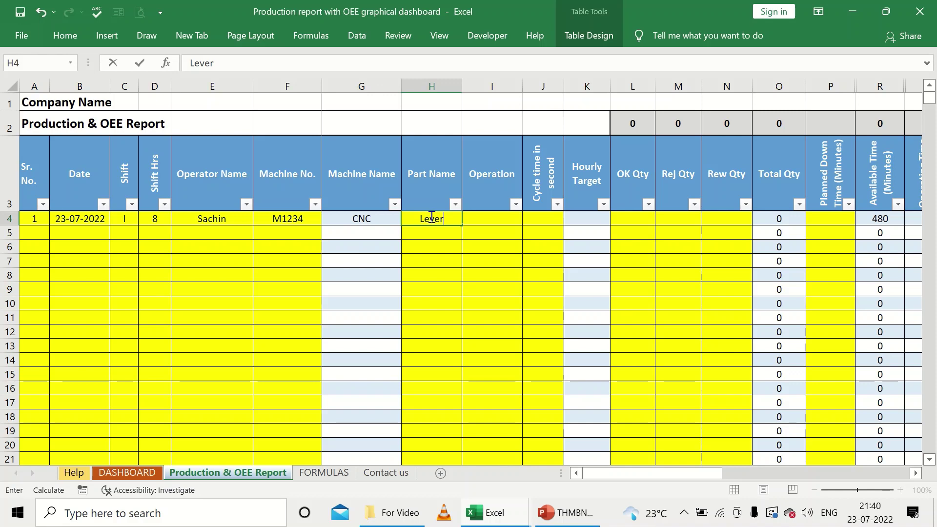
click(473, 218)
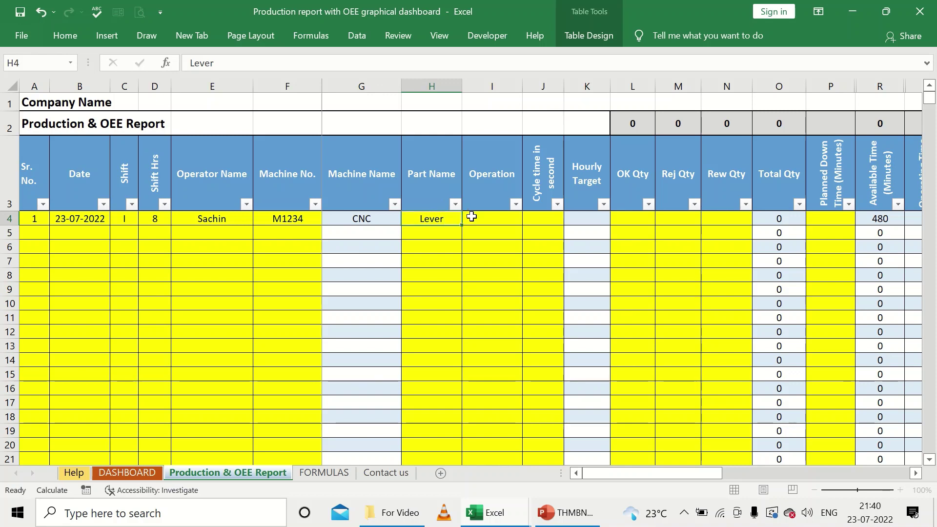
Step: Enter CNC Machiningg as the Operation in row 4
text(CNC)
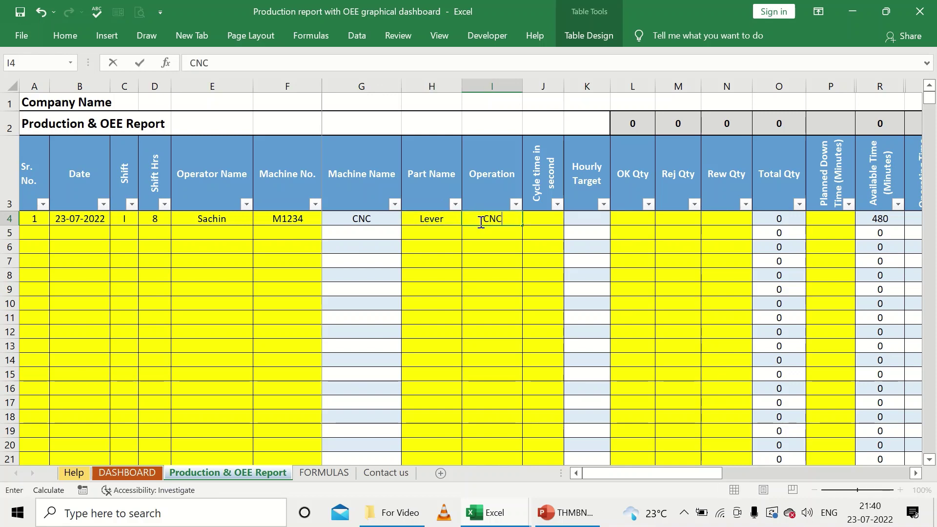
text(c)
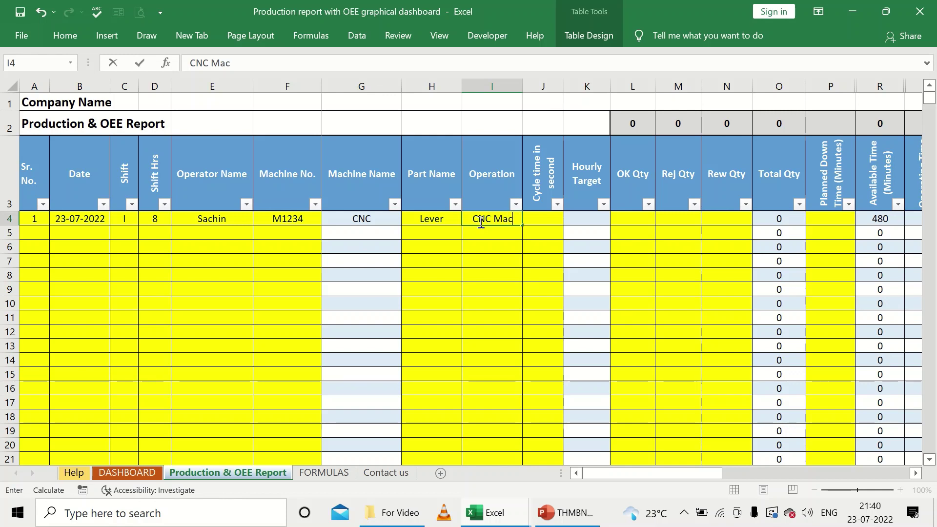
text(hiningh)
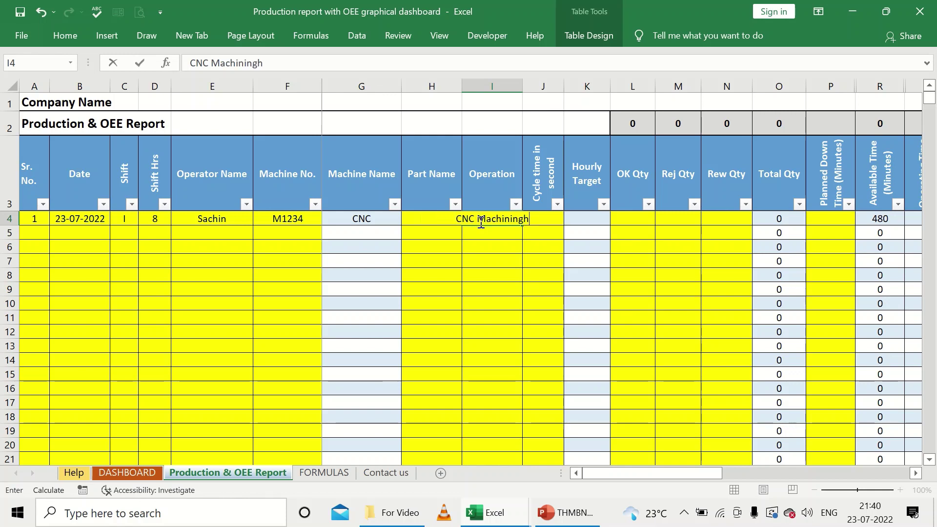
key(BackSpace)
text(g)
click(529, 219)
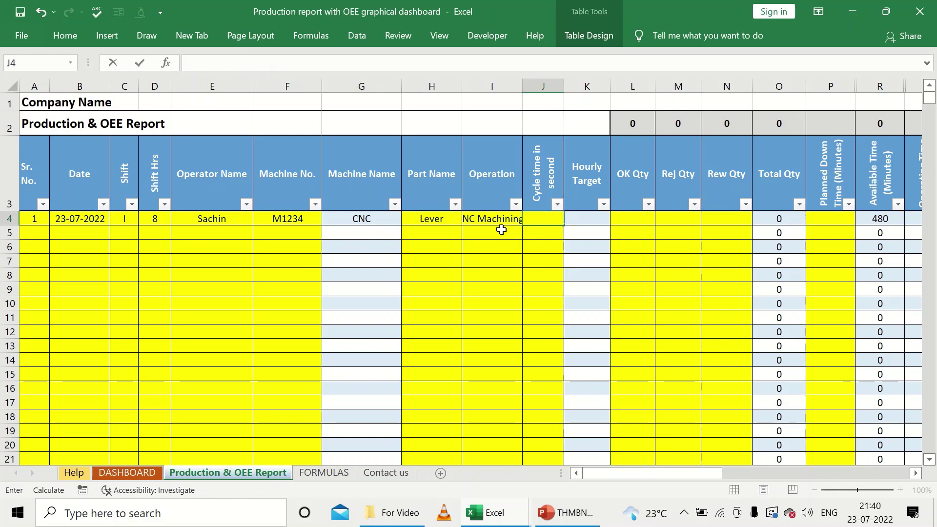
Step: Set the Cycle time in second to 15 in row 4
click(534, 219)
text(15)
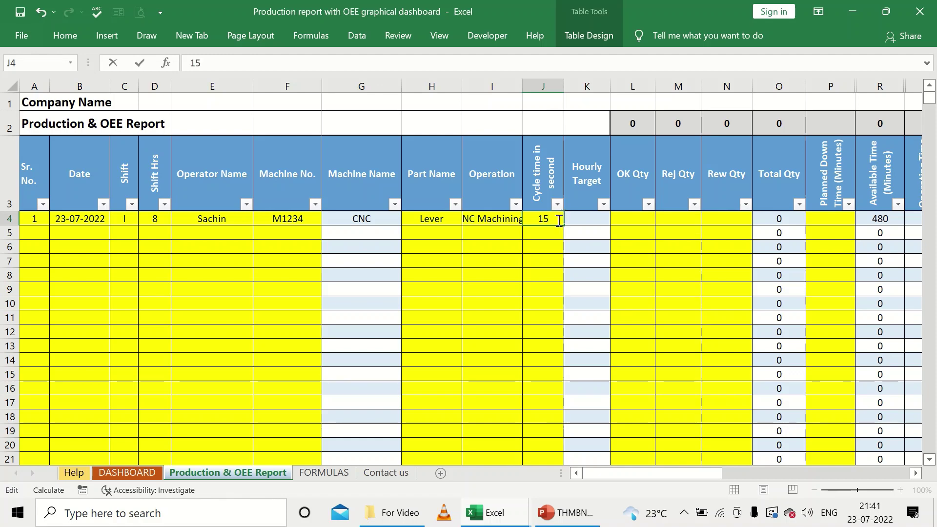
key(Return)
click(504, 232)
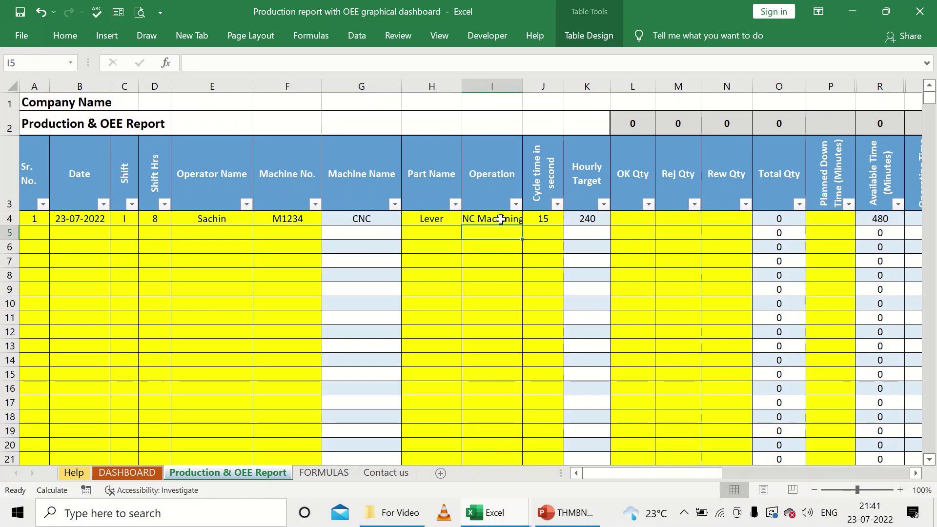
Step: Turn on text wrapping for the whole Operation column
click(501, 219)
click(55, 39)
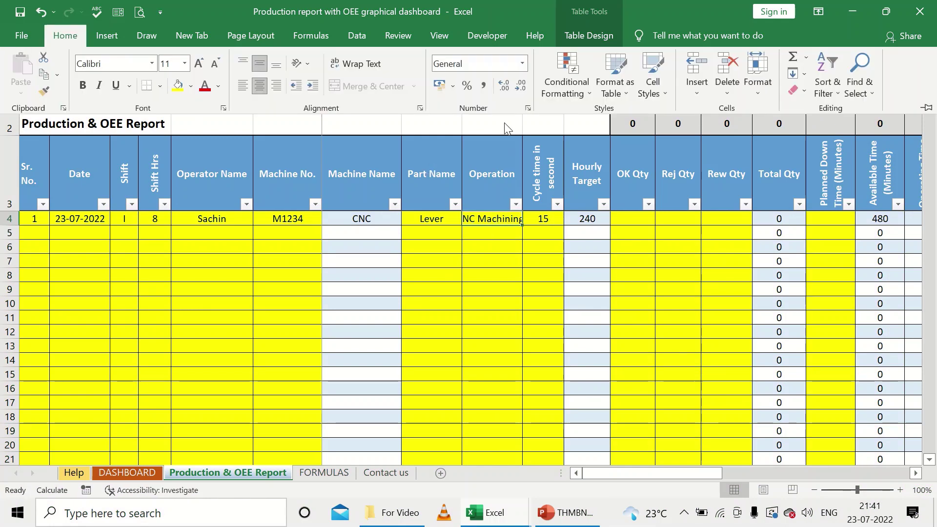
click(490, 123)
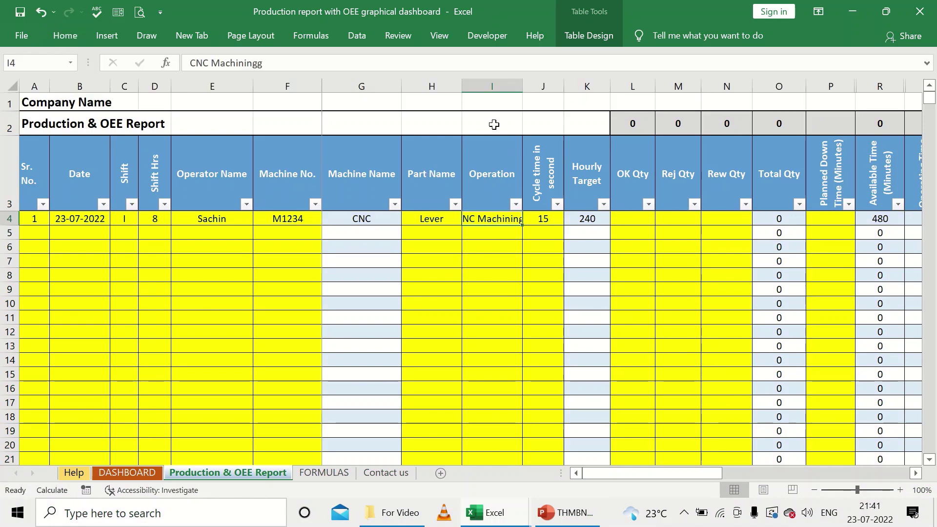
click(490, 88)
click(60, 37)
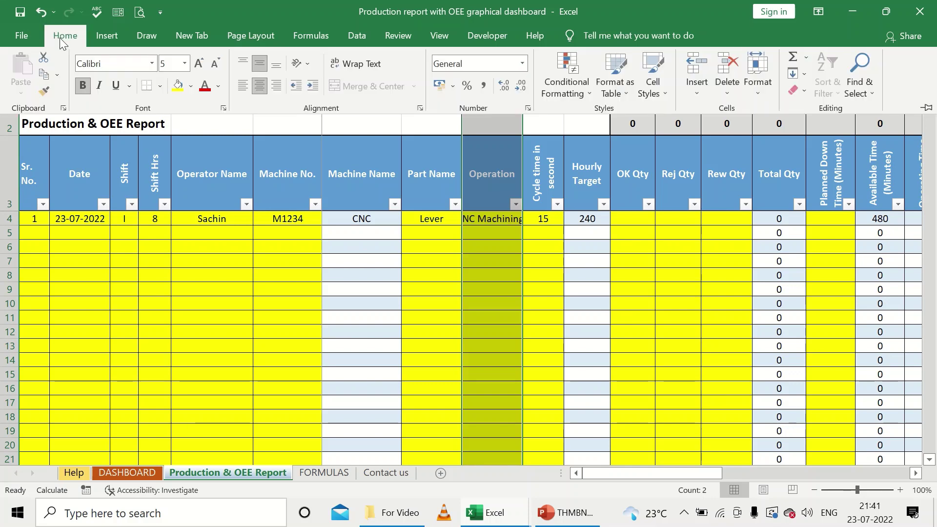
click(368, 65)
click(489, 222)
click(490, 222)
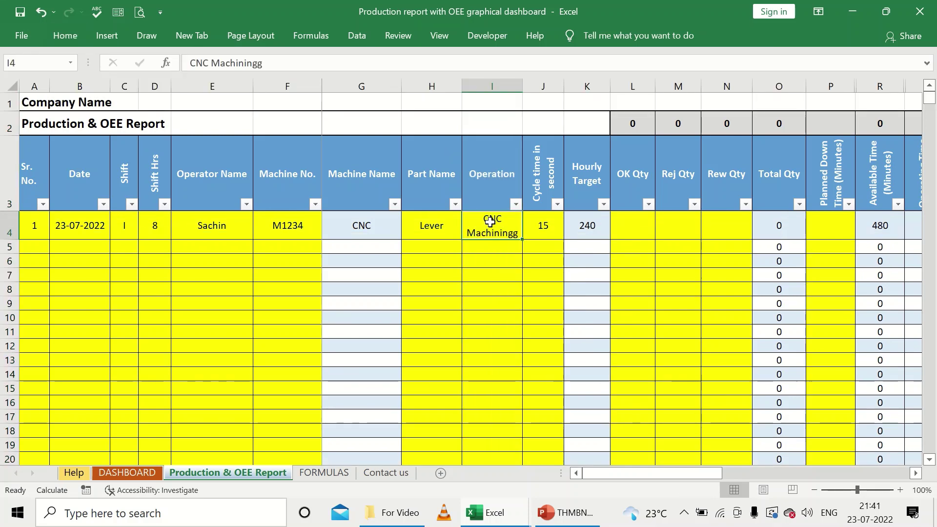
click(533, 230)
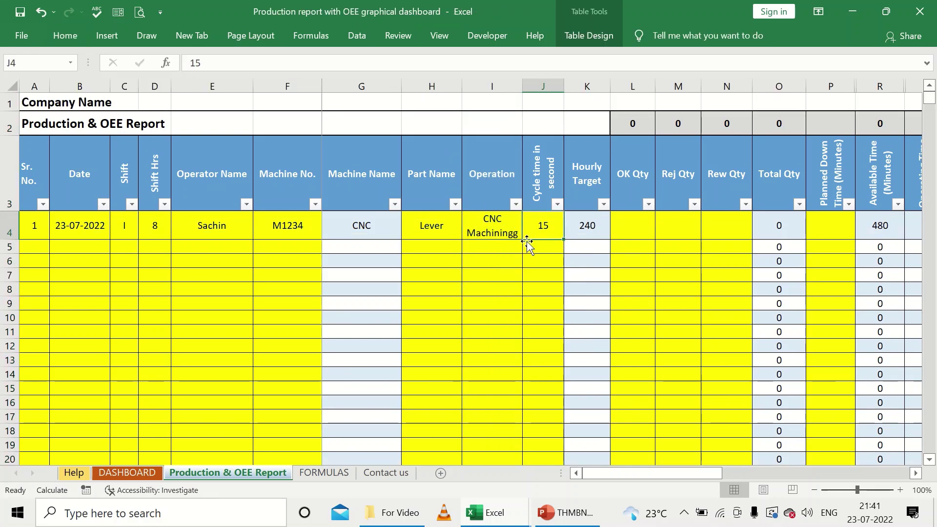
click(488, 221)
click(539, 229)
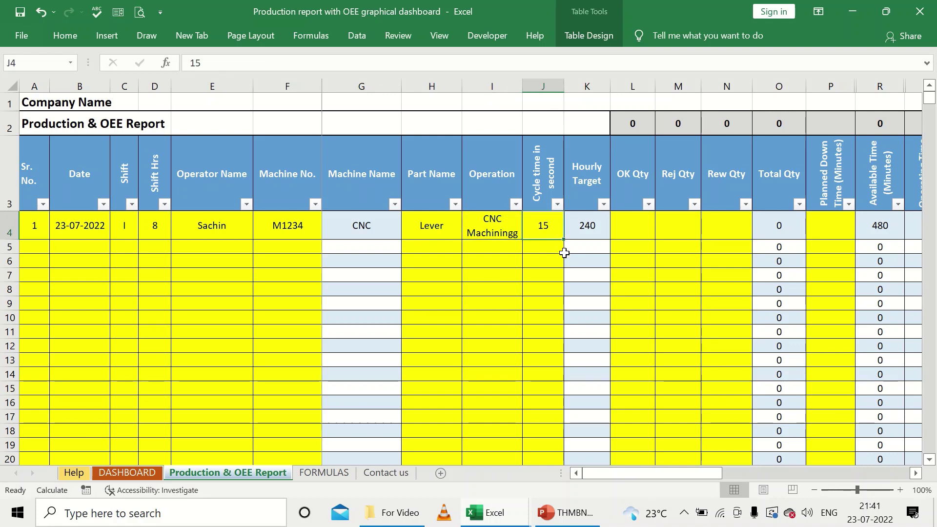
Step: Enter 1500 as the OK Qty in row 4
click(624, 229)
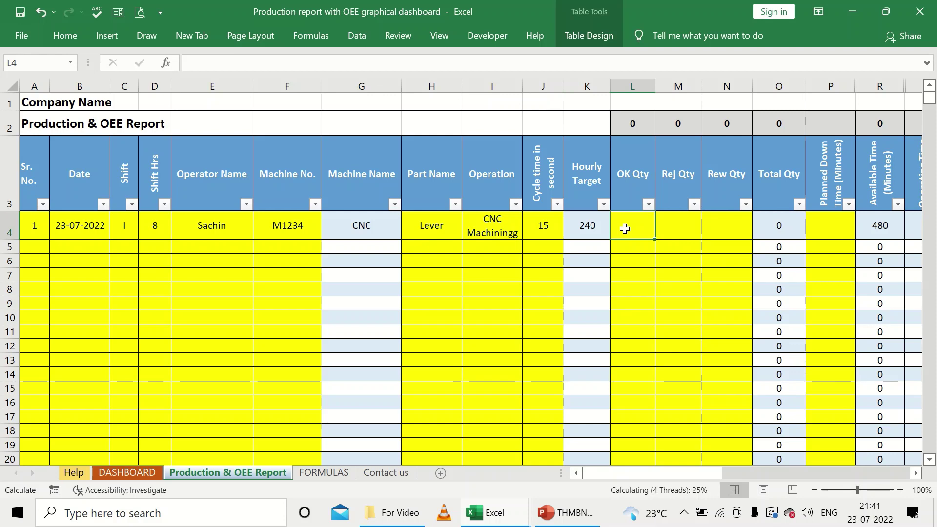
text(1500)
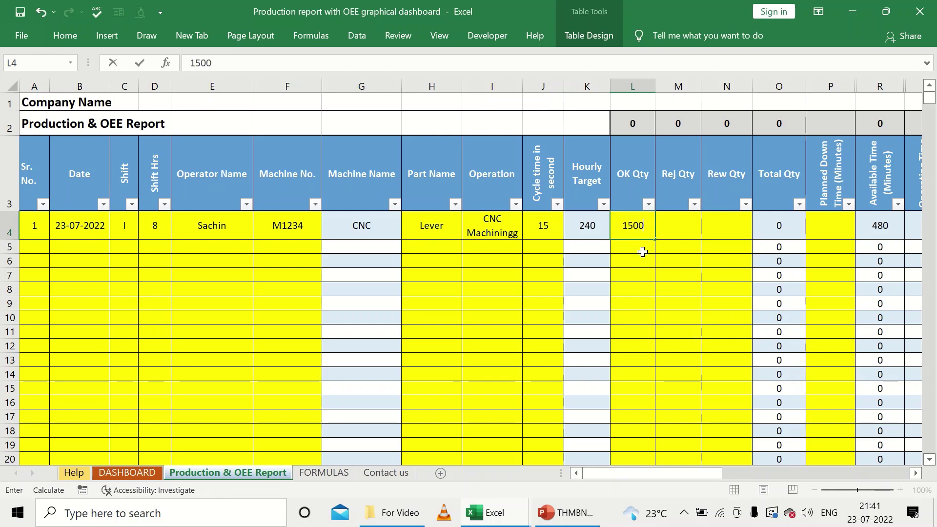
click(642, 252)
click(662, 232)
click(628, 225)
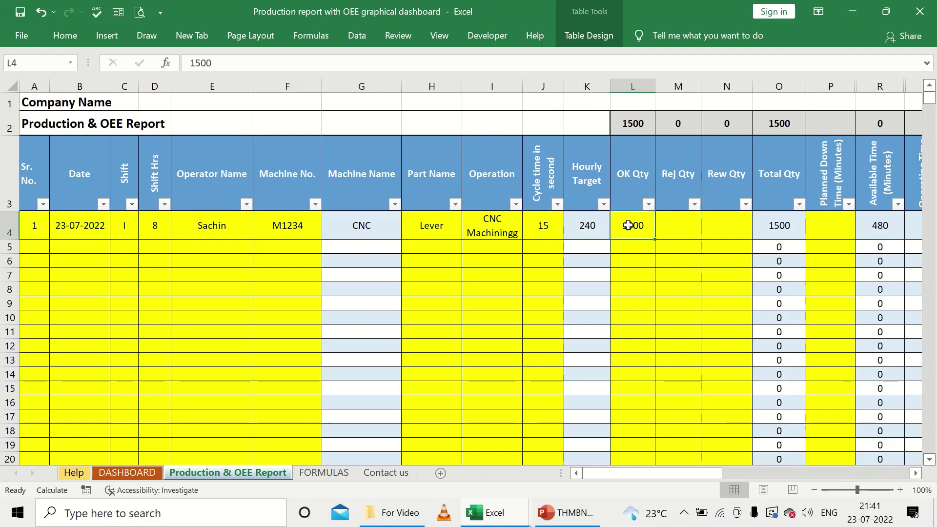
click(571, 235)
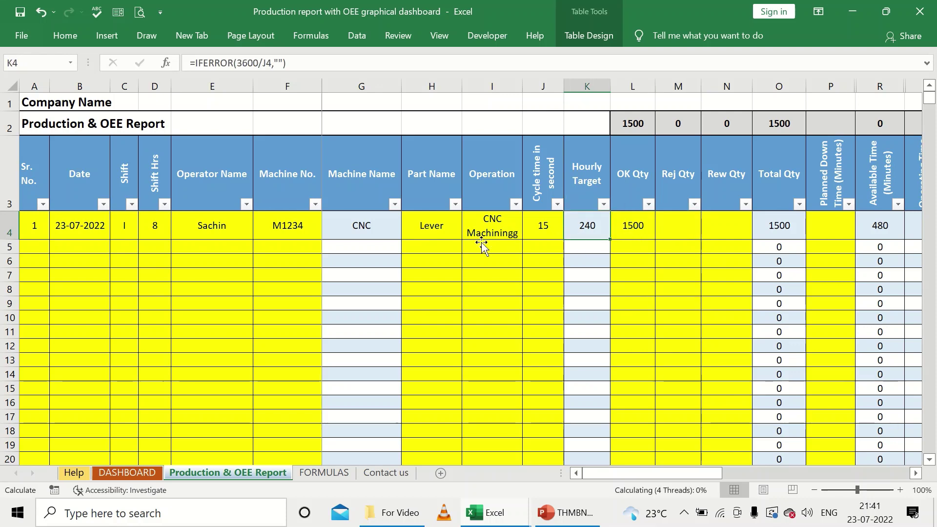
click(554, 228)
click(586, 235)
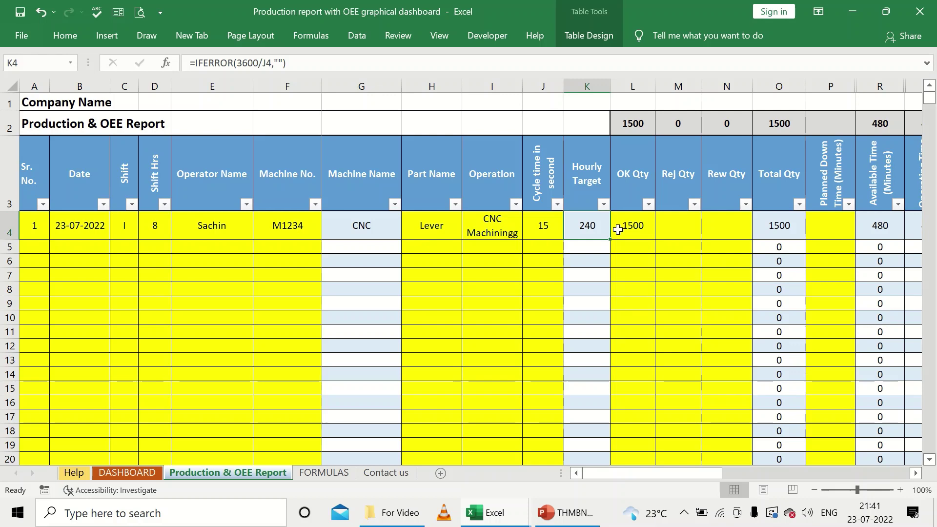
click(644, 227)
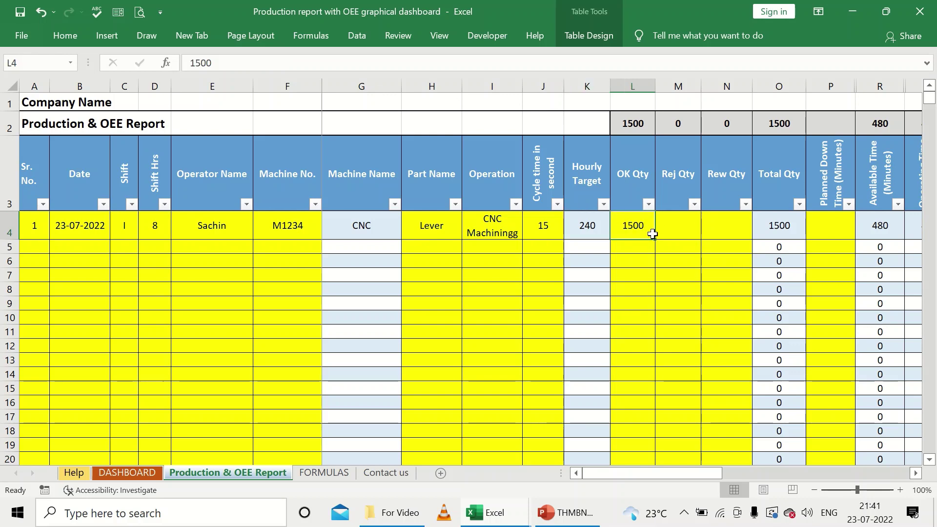
Step: Set the Rej Qty to 2 and the Rew Qty to 1 in row 4
click(667, 228)
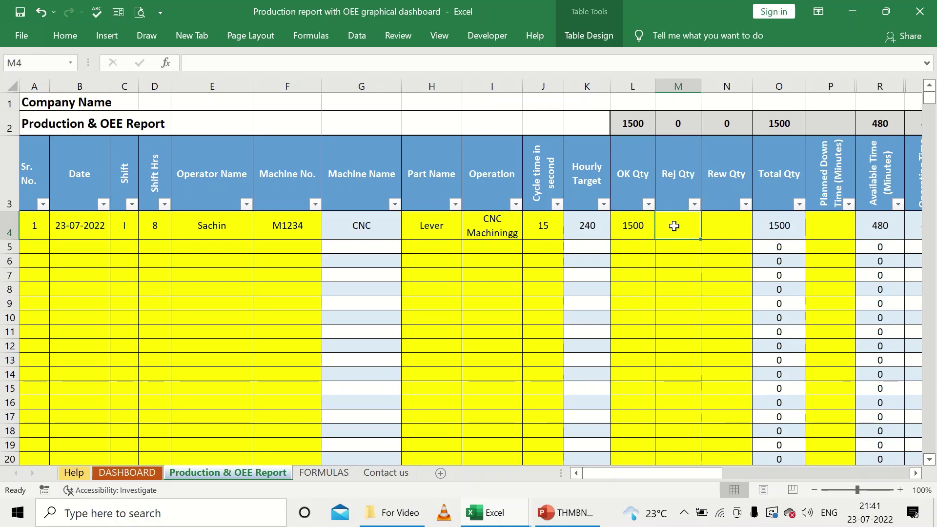
text(2)
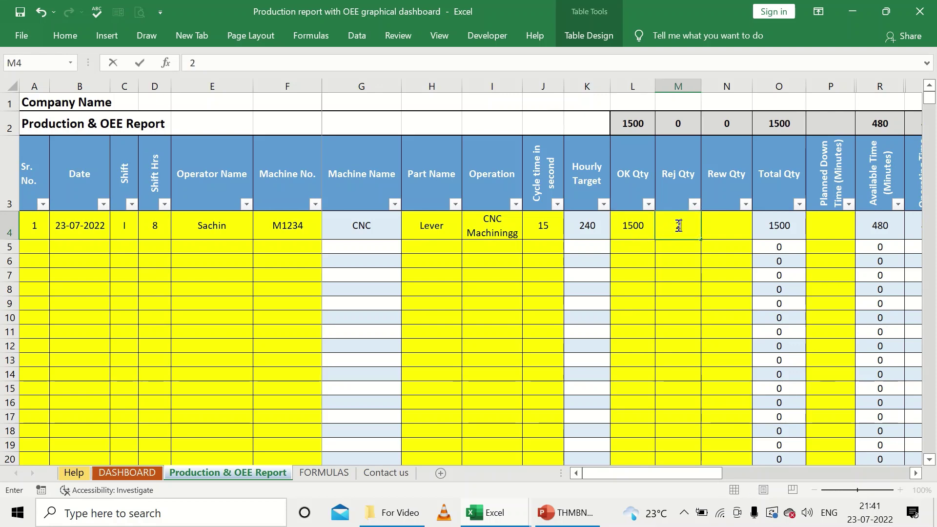
key(Return)
click(727, 228)
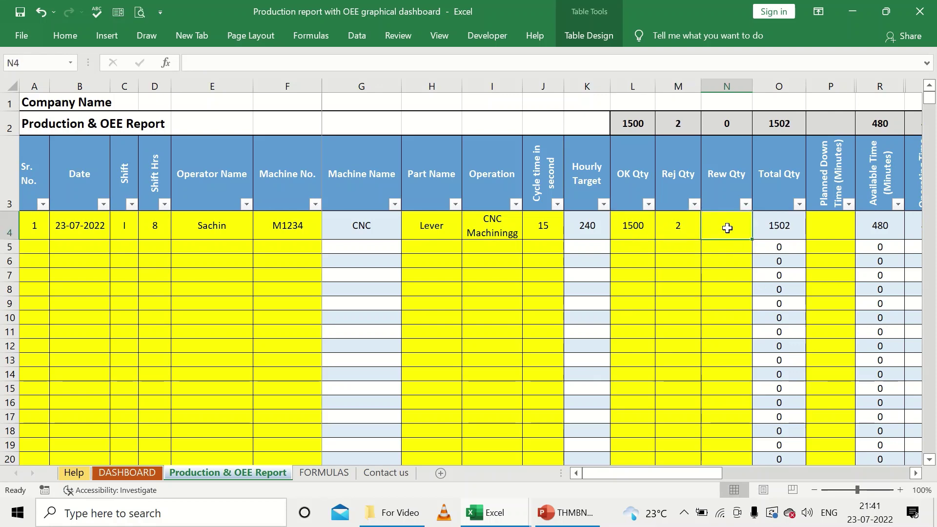
text(0)
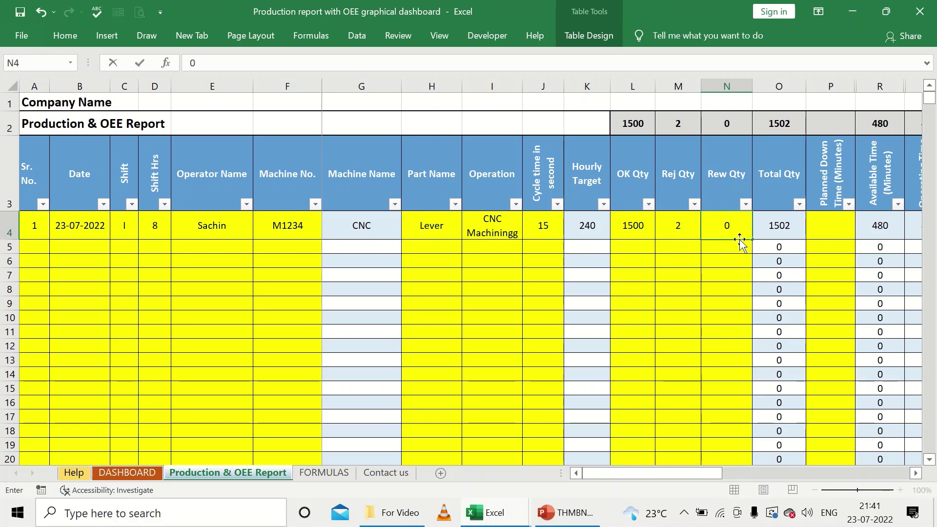
text(1)
click(738, 264)
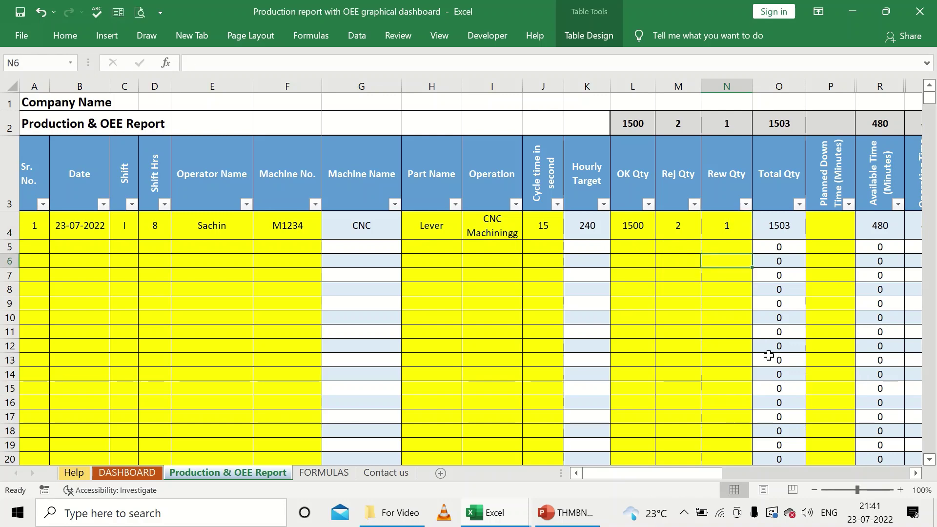
Step: Set the Planned Down Time to 60 minutes in row 4
drag(666, 473, 695, 474)
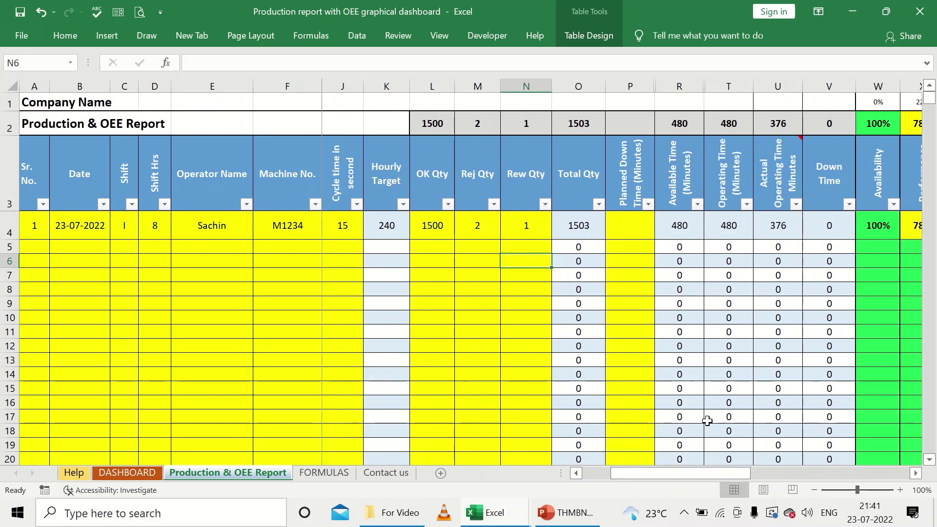
click(585, 227)
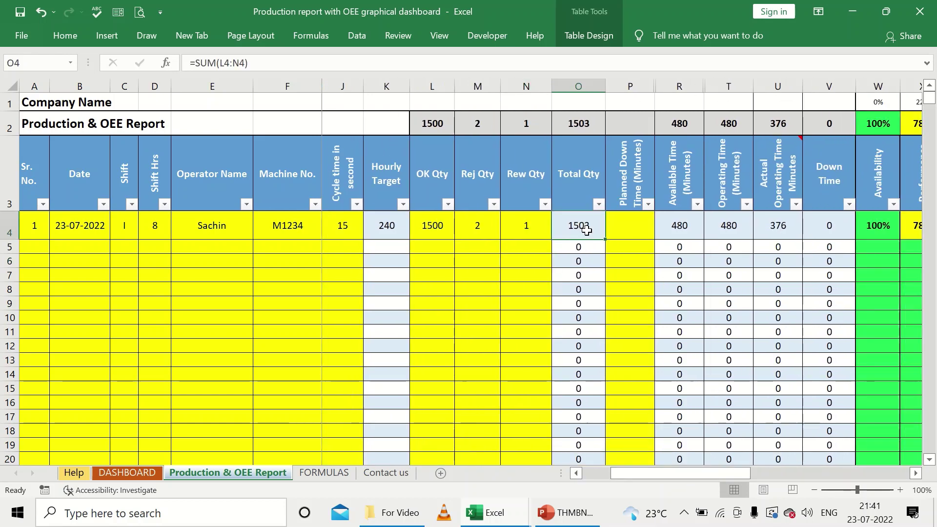
click(625, 226)
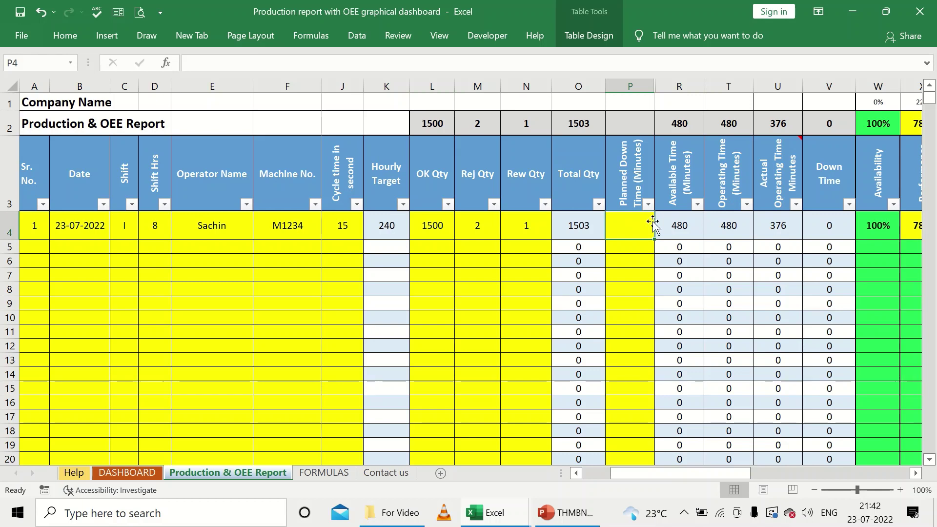
text(60)
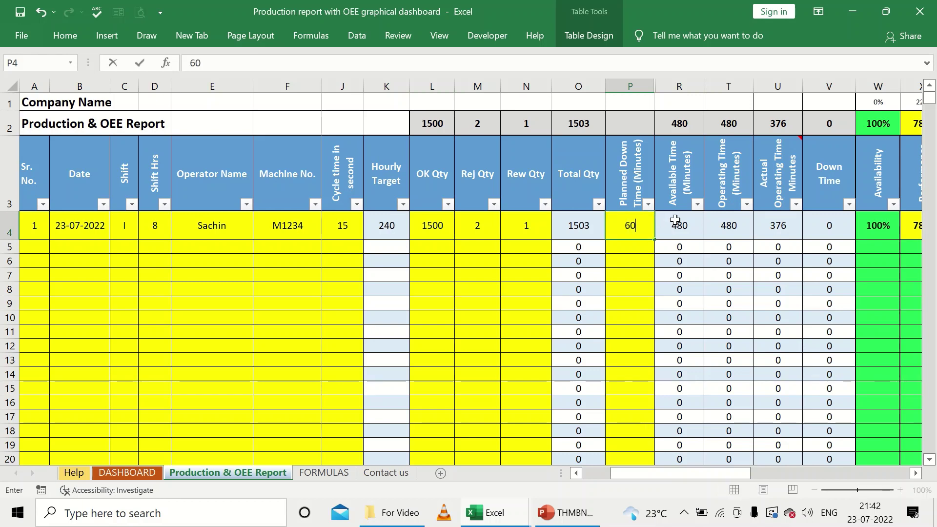
key(Return)
Step: Examine the planned down time and the Available, Operating and Actual Operating Time formulas in row 4
click(645, 232)
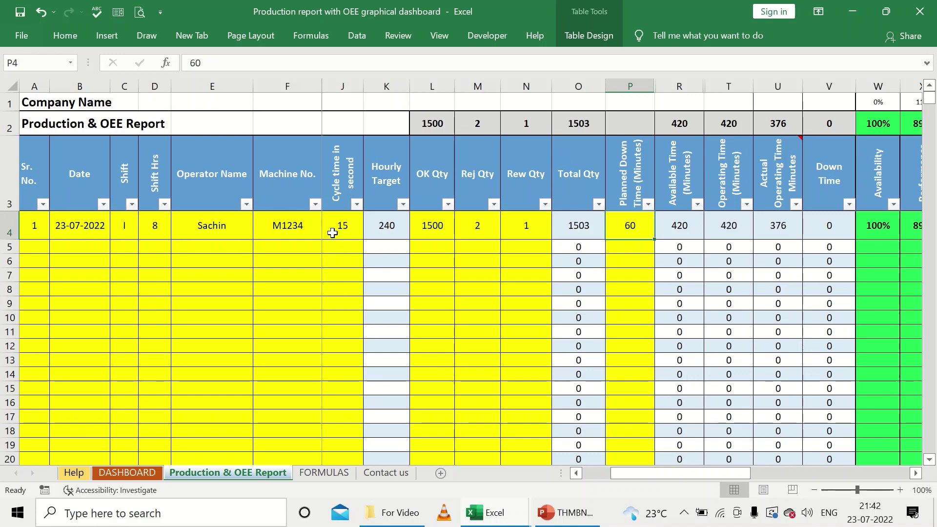
click(260, 230)
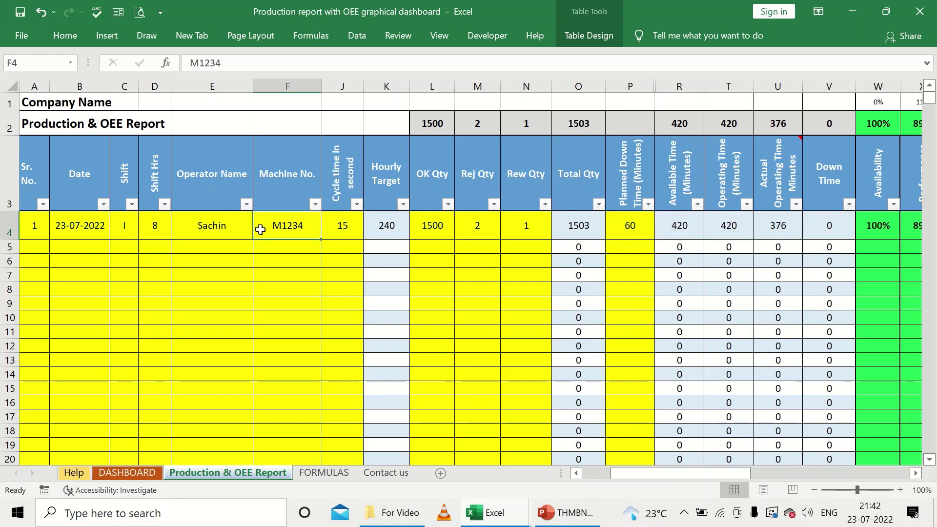
click(632, 239)
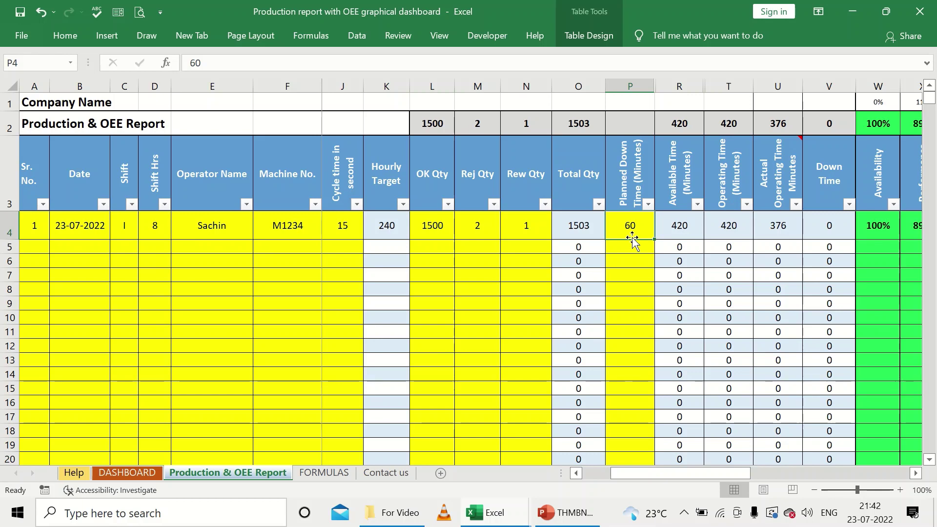
click(690, 231)
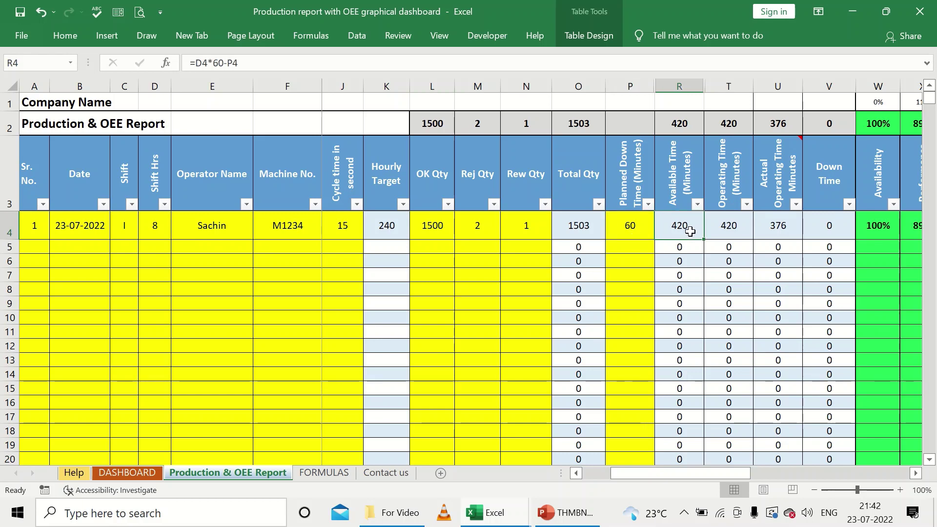
click(722, 234)
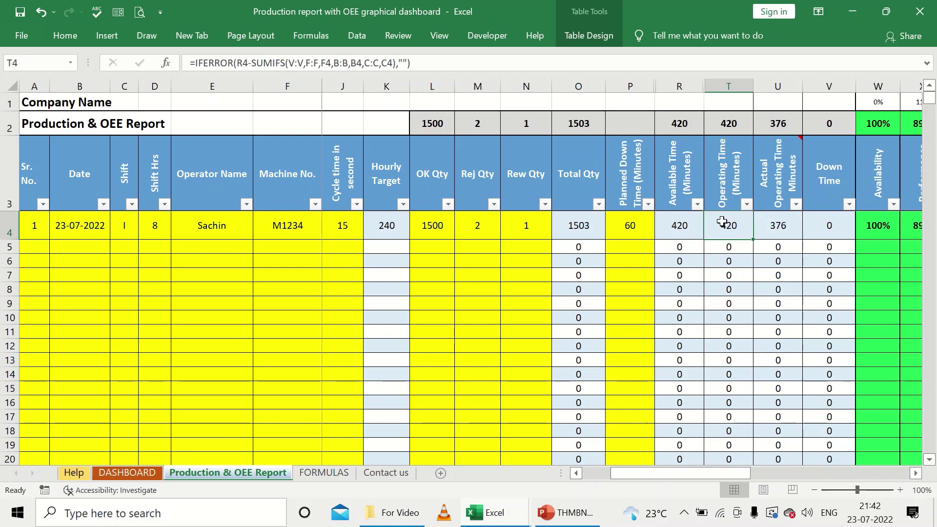
click(769, 227)
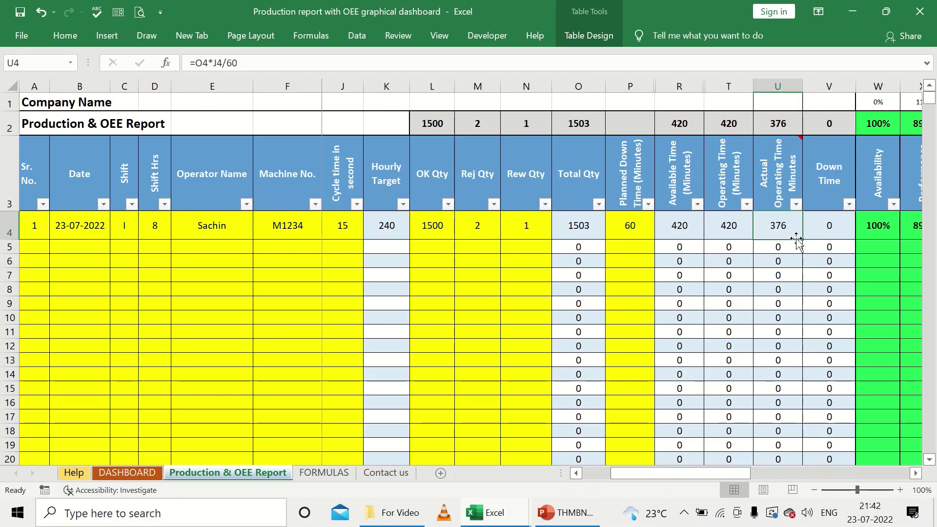
click(690, 225)
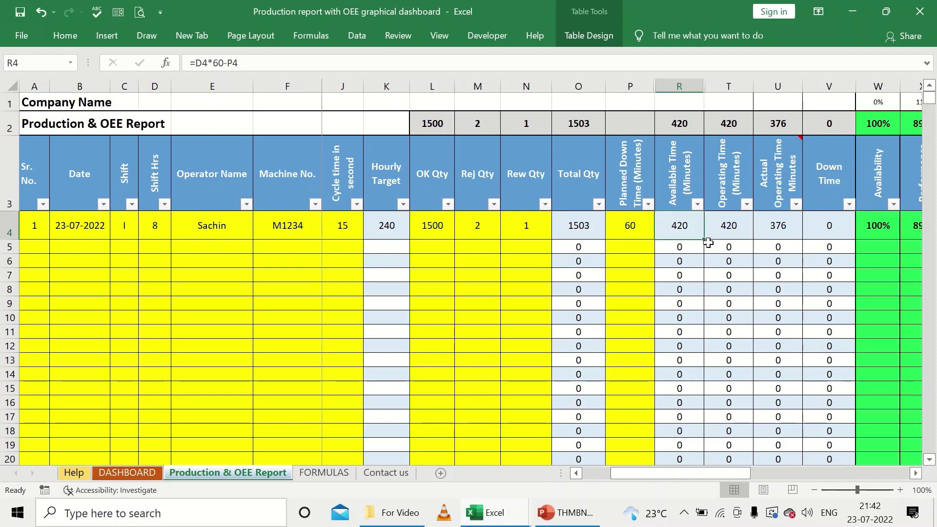
click(786, 225)
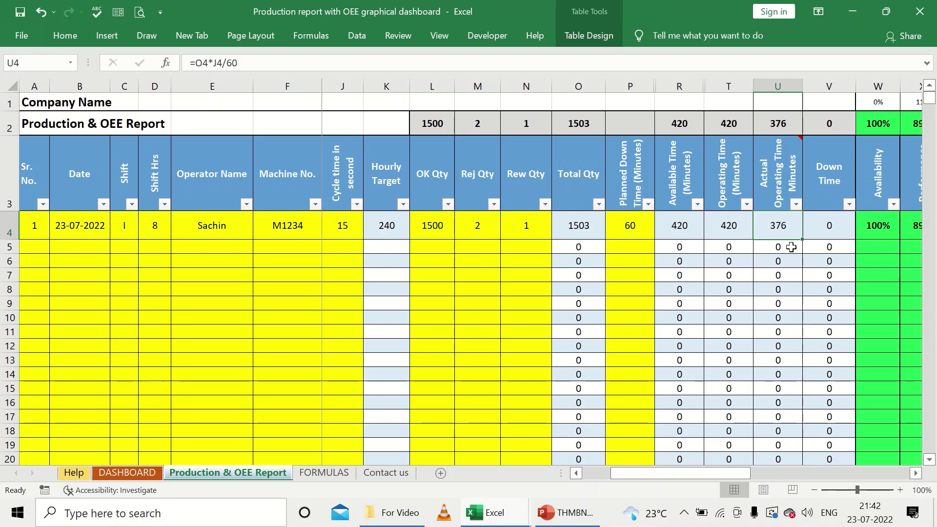
Step: Review the Actual Operating Time formula in row 4 and set that row's OK Qty to 1000
click(433, 225)
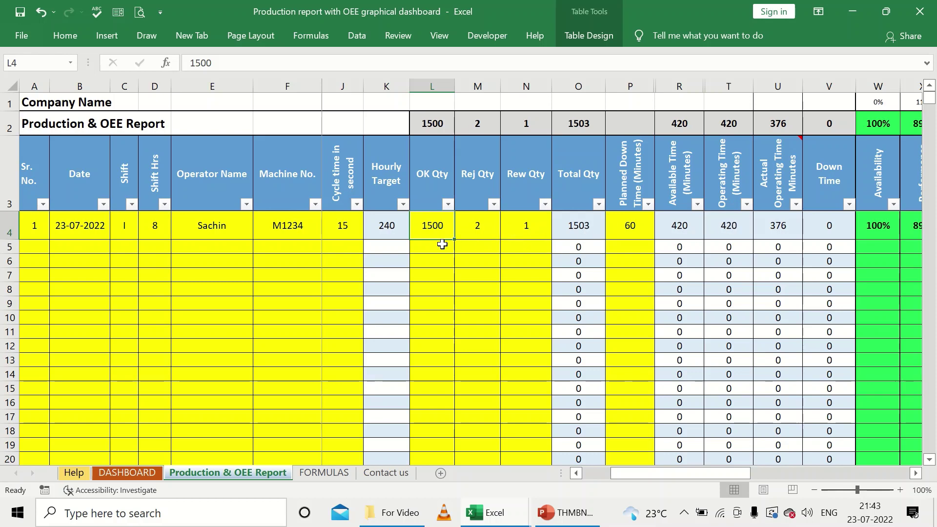
drag(611, 469, 672, 477)
click(740, 234)
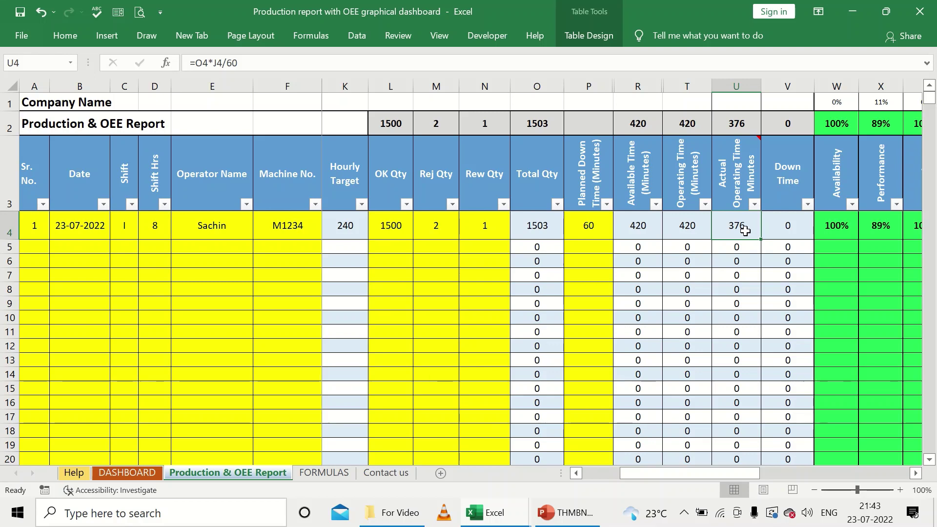
click(396, 231)
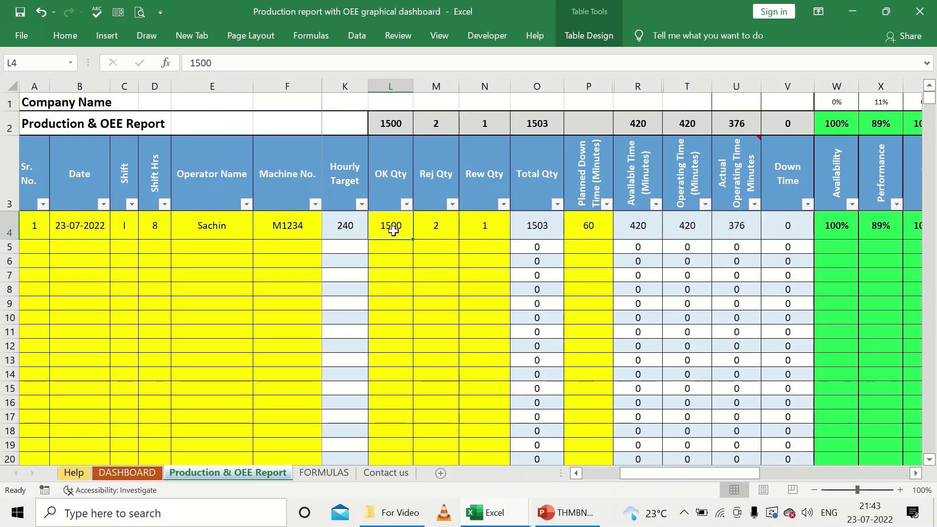
text(1000)
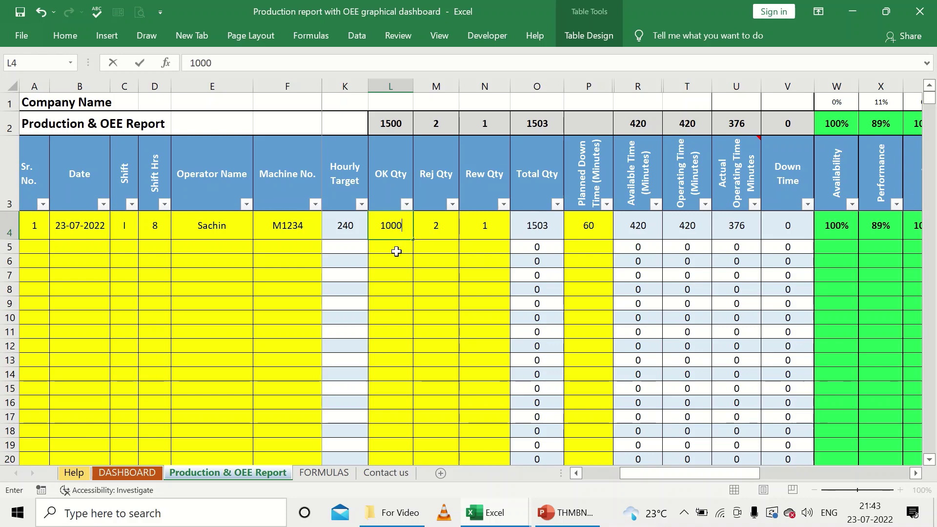
key(Return)
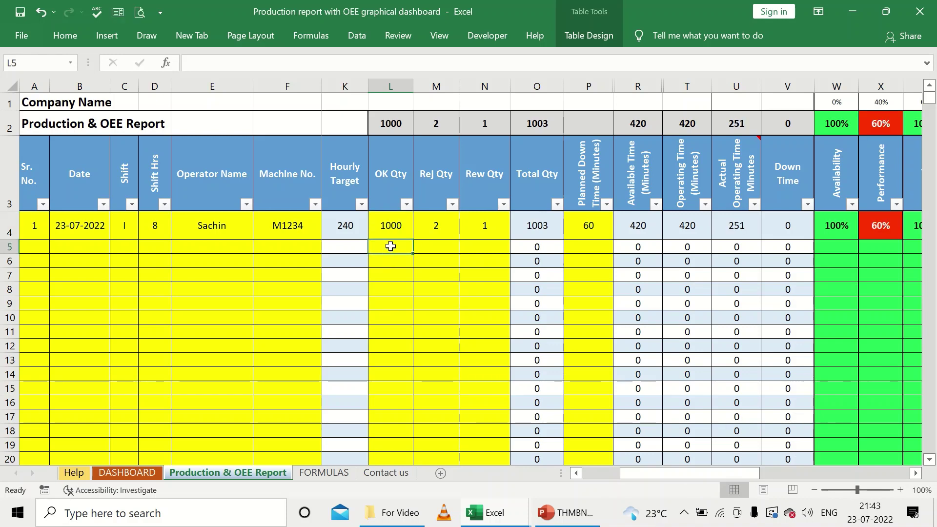
Step: Examine the Actual Operating Time and Total Qty formulas in row 4 against the OK Qty
click(388, 233)
click(730, 225)
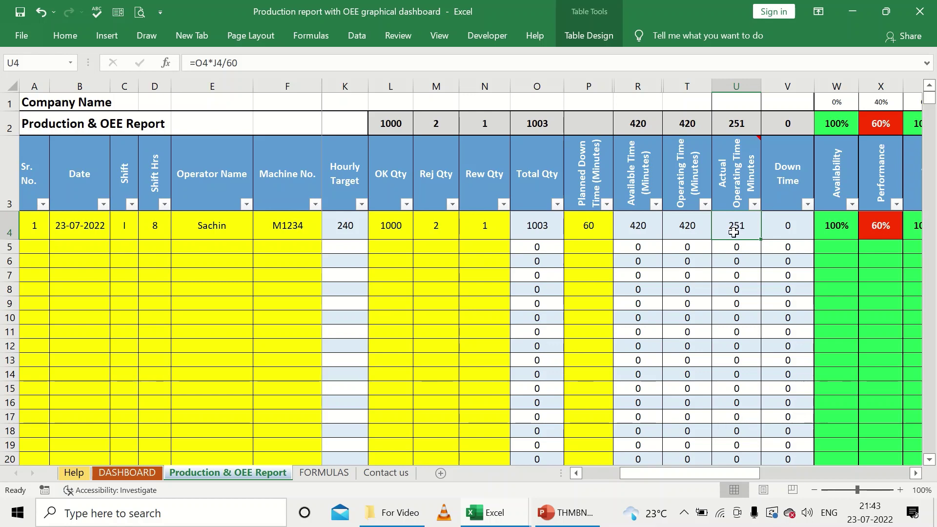
click(398, 224)
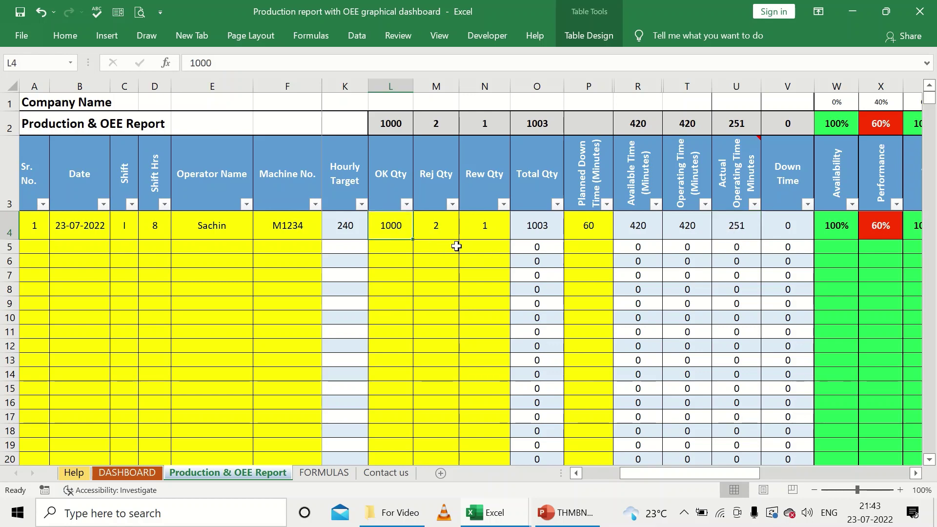
click(542, 228)
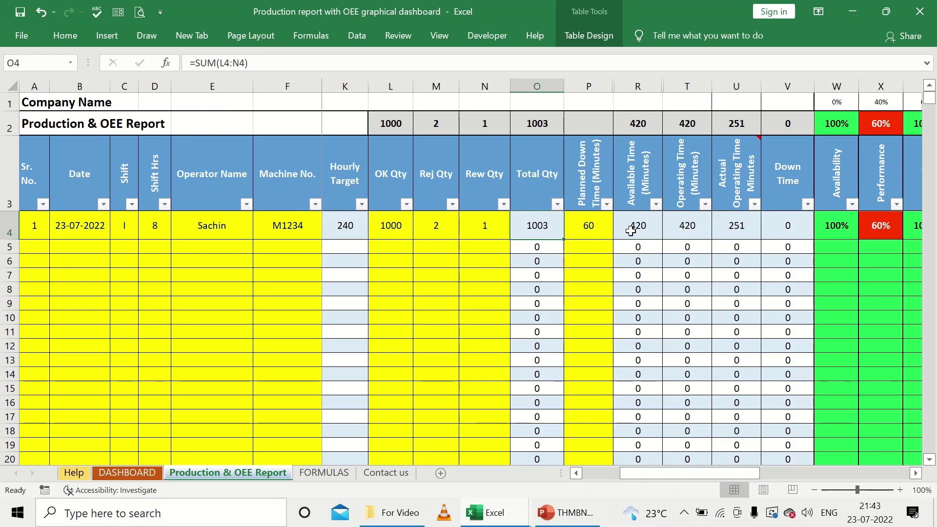
click(735, 230)
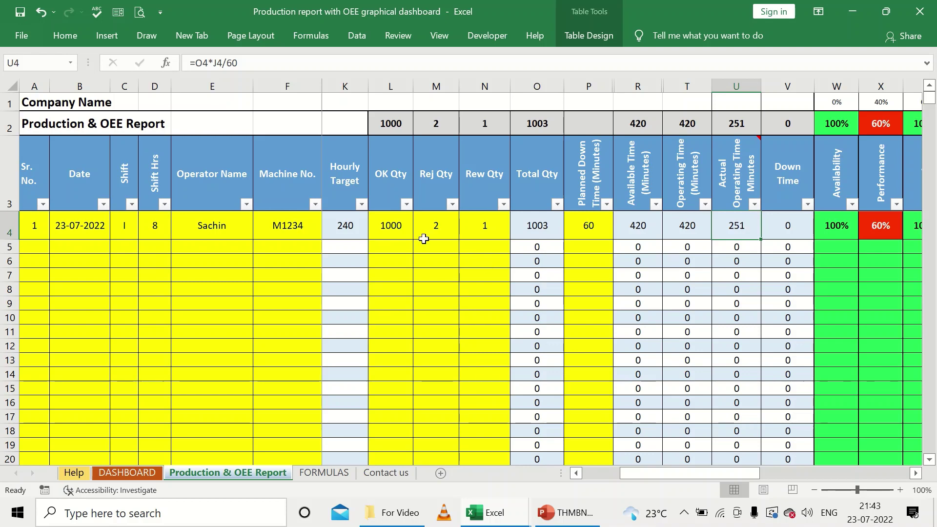
Step: Set the OK Qty in row 4 to 1500 and view the Performance formula
click(403, 229)
text(1500)
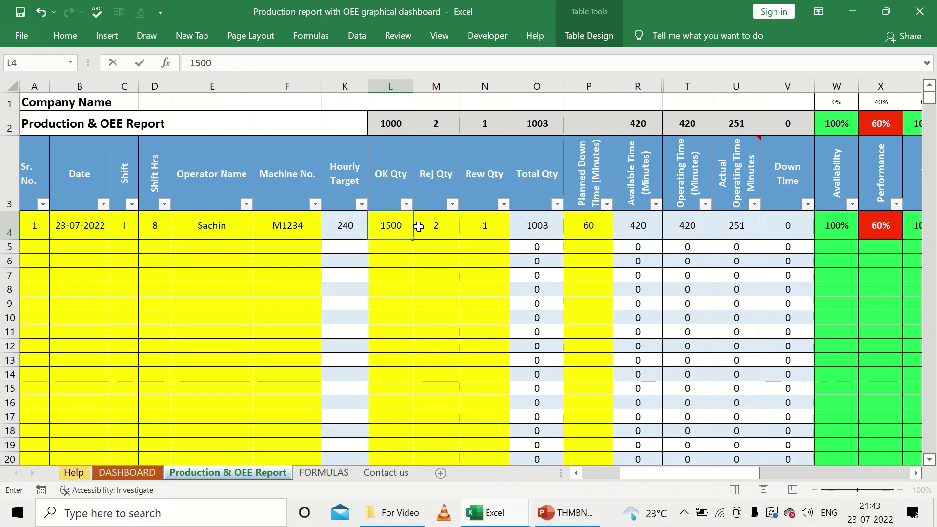
key(Return)
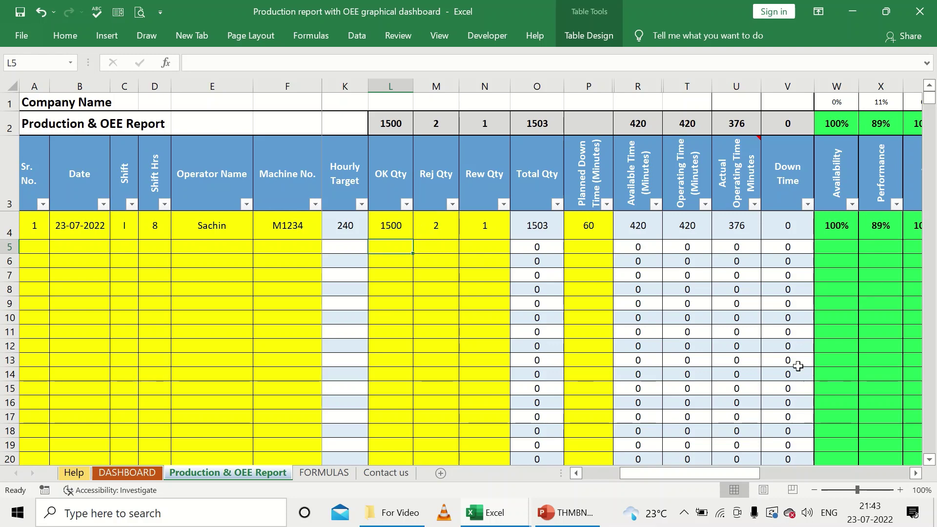
drag(739, 476, 747, 476)
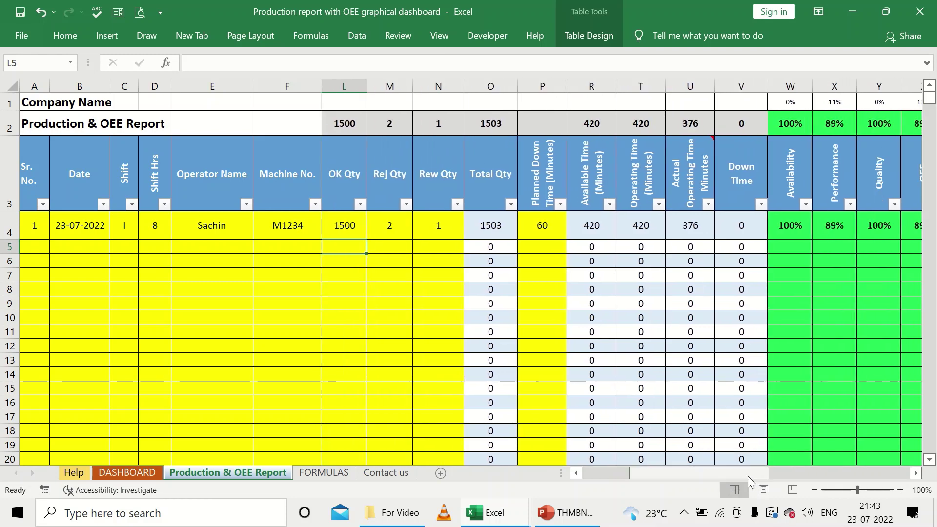
click(831, 227)
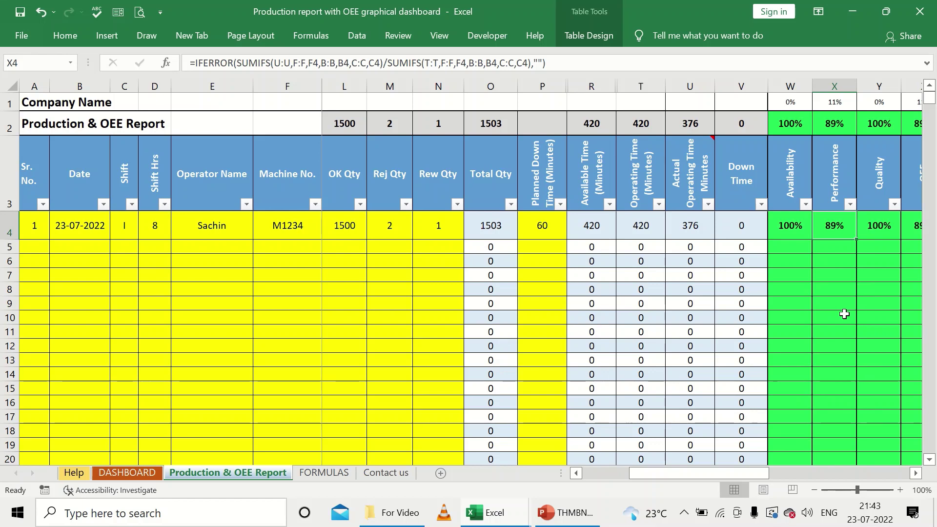
Step: Try an OK Qty of 1000 in row 4 and view the Performance and OEE percentages
drag(765, 474, 747, 475)
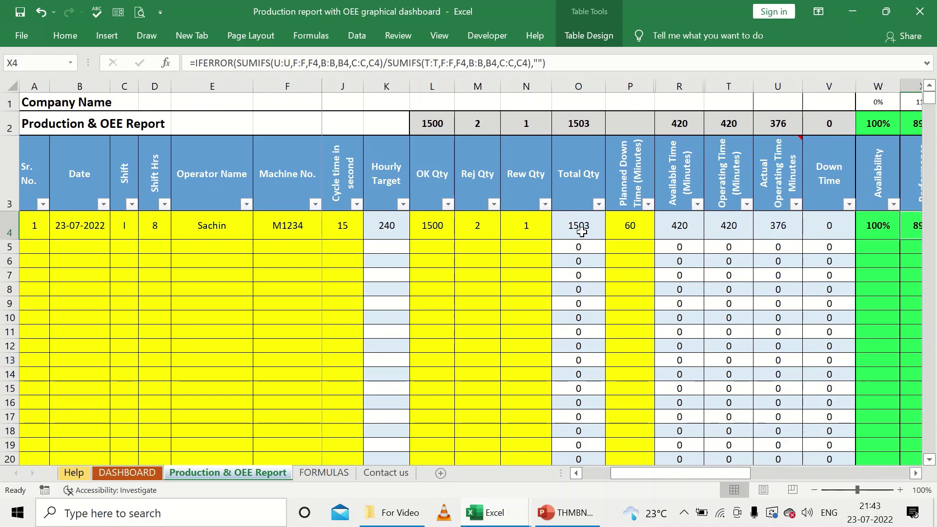
click(448, 227)
text(1000)
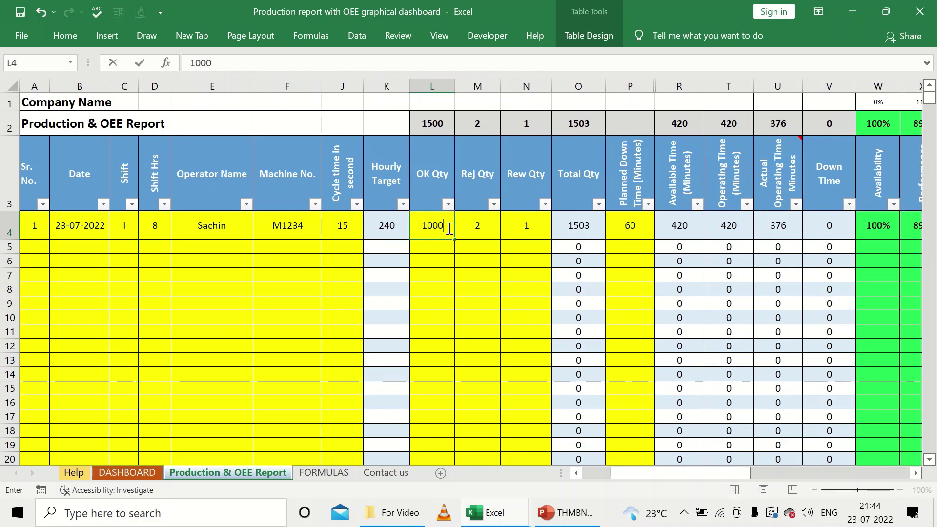
key(Return)
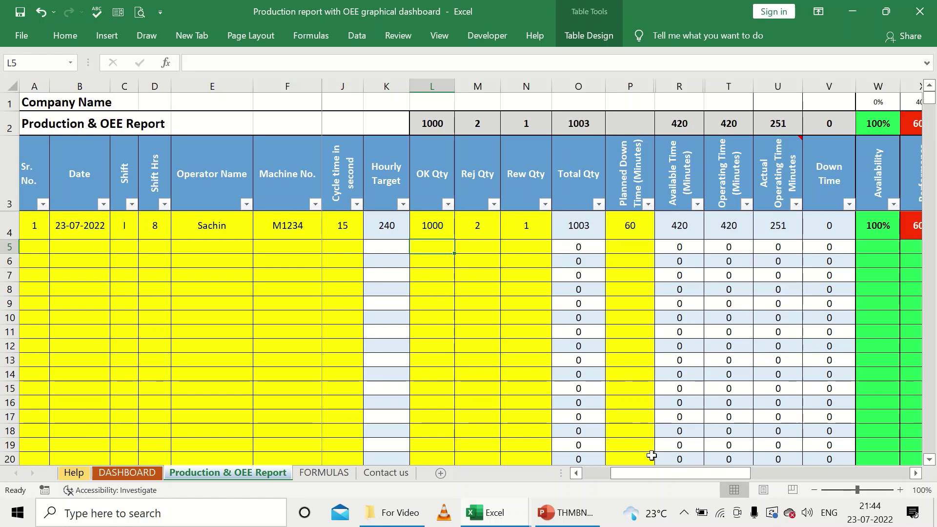
drag(663, 472, 691, 470)
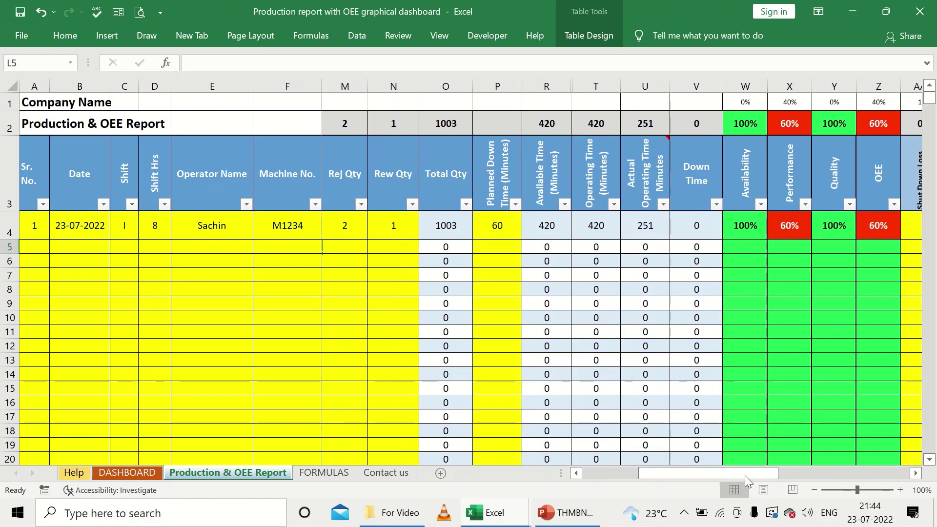
drag(747, 477, 718, 479)
drag(737, 475, 712, 475)
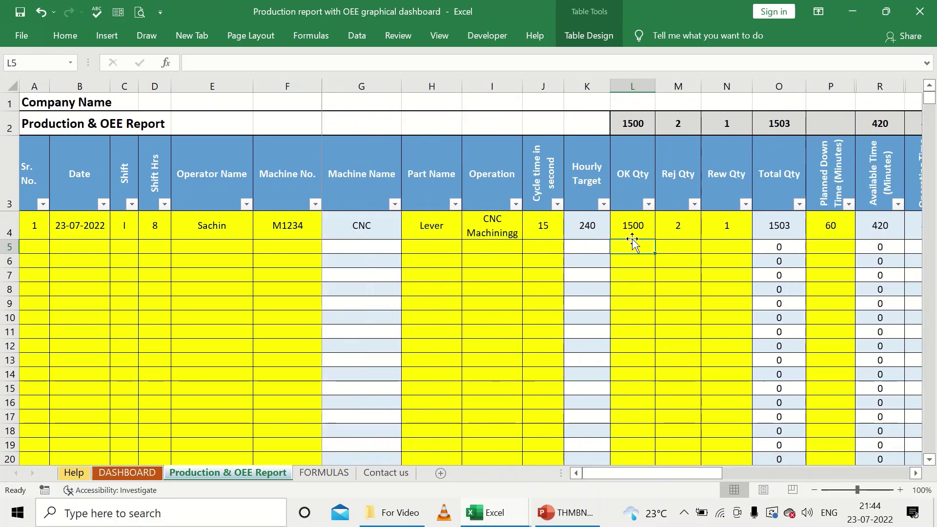
Step: Calculate the expected shift output with the formula =240*7 in the OK Qty cell of row 5
click(632, 233)
click(590, 229)
click(626, 250)
click(819, 225)
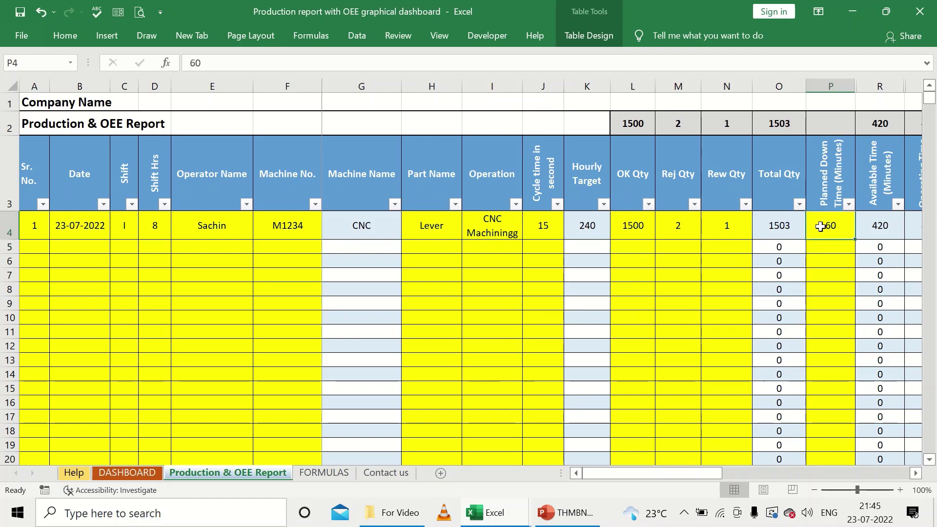
click(649, 247)
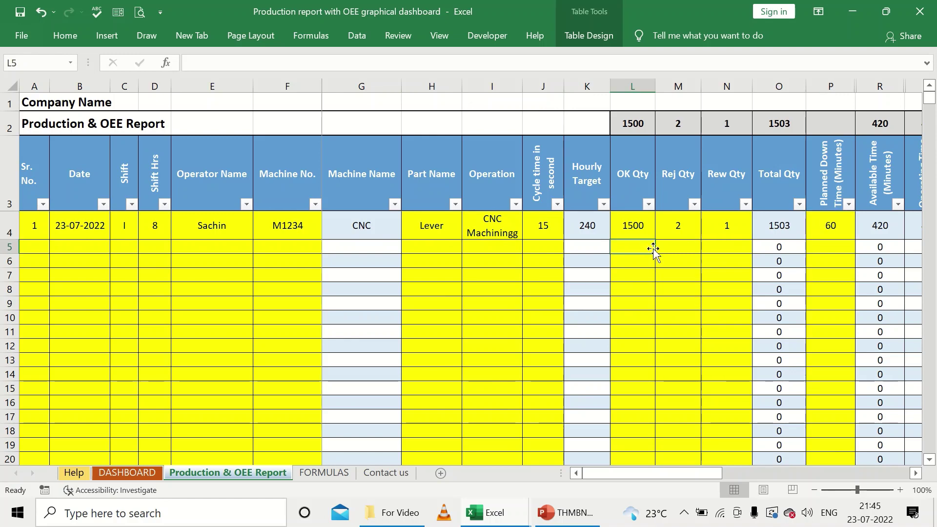
text(=24)
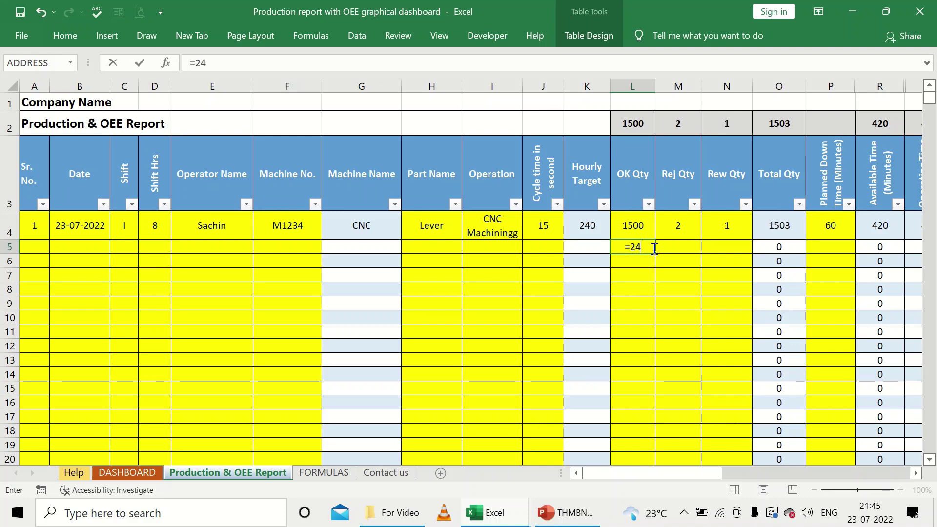
text(0*7)
key(Return)
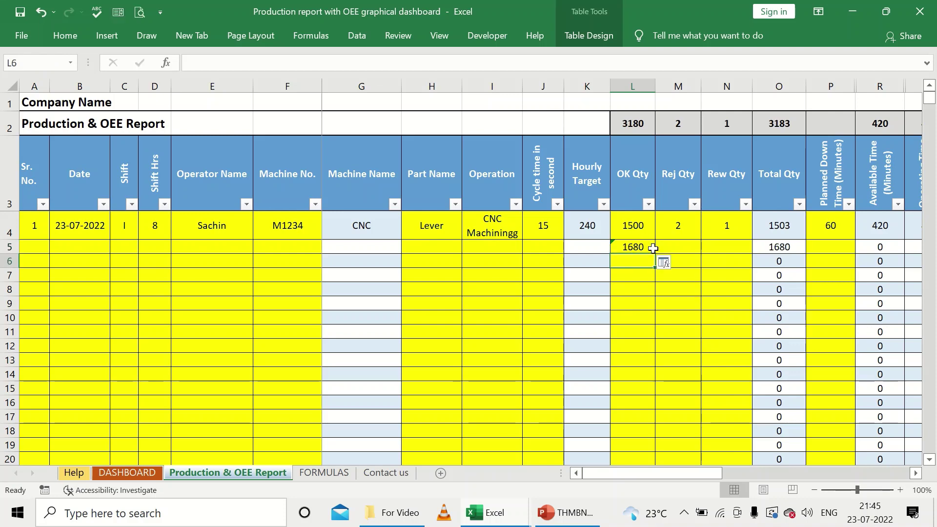
click(651, 247)
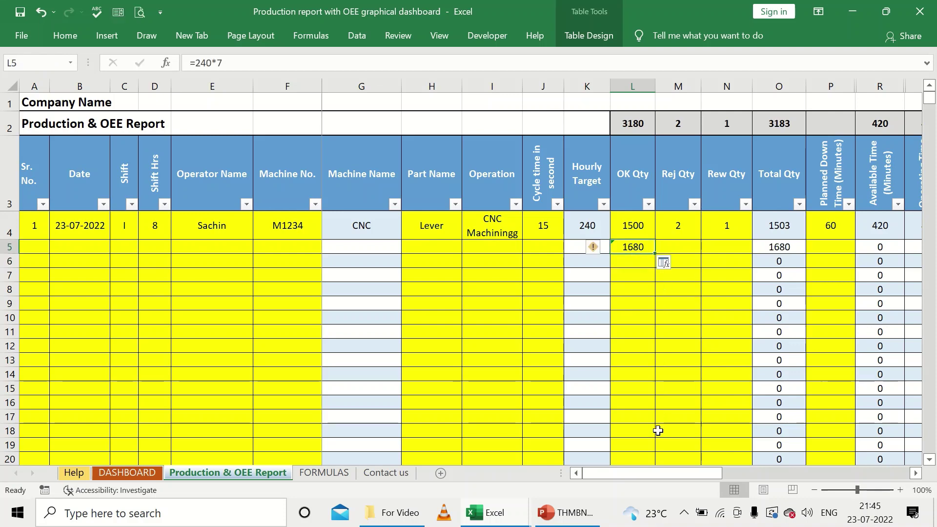
Step: Set the OK Qty in row 4 to 1675
drag(664, 474, 674, 472)
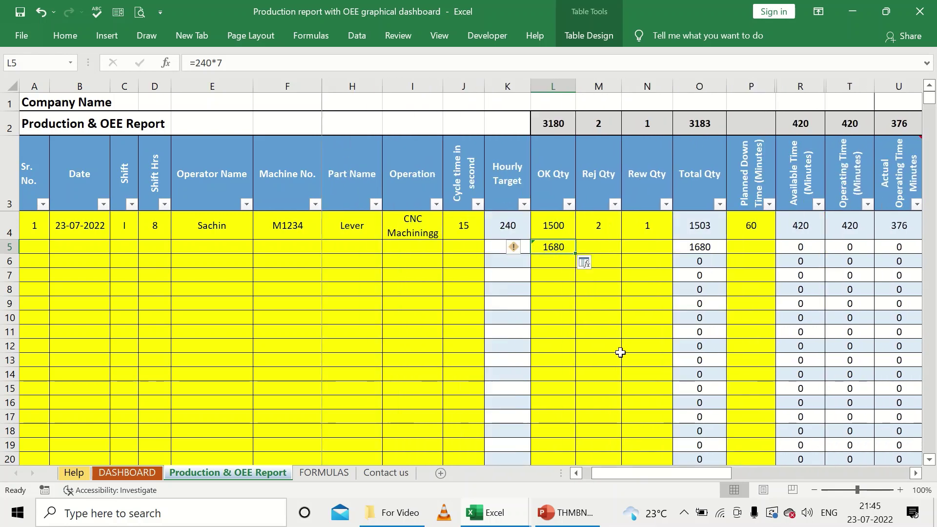
click(552, 214)
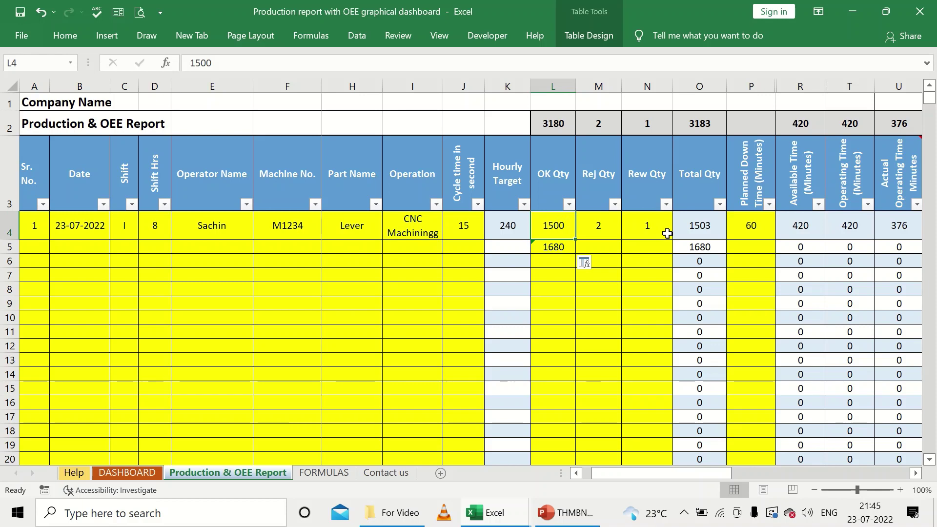
text(16)
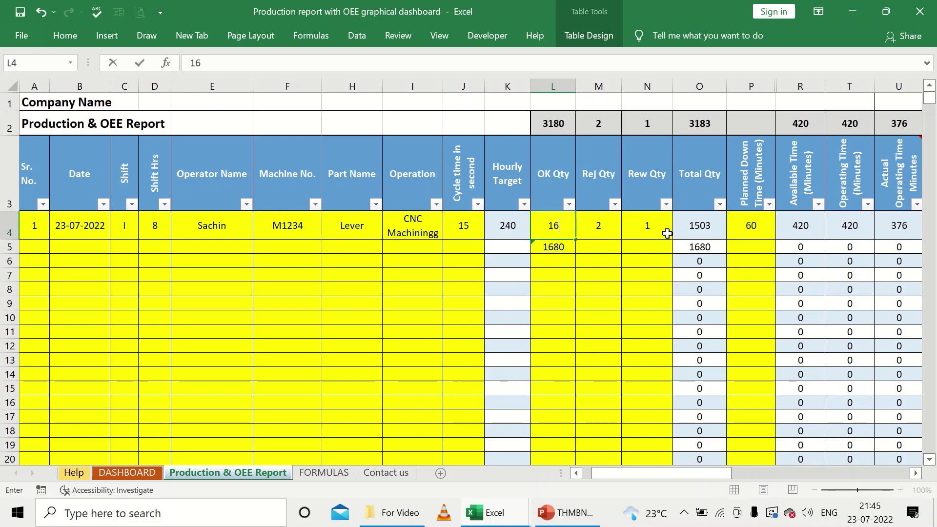
text(75)
key(Return)
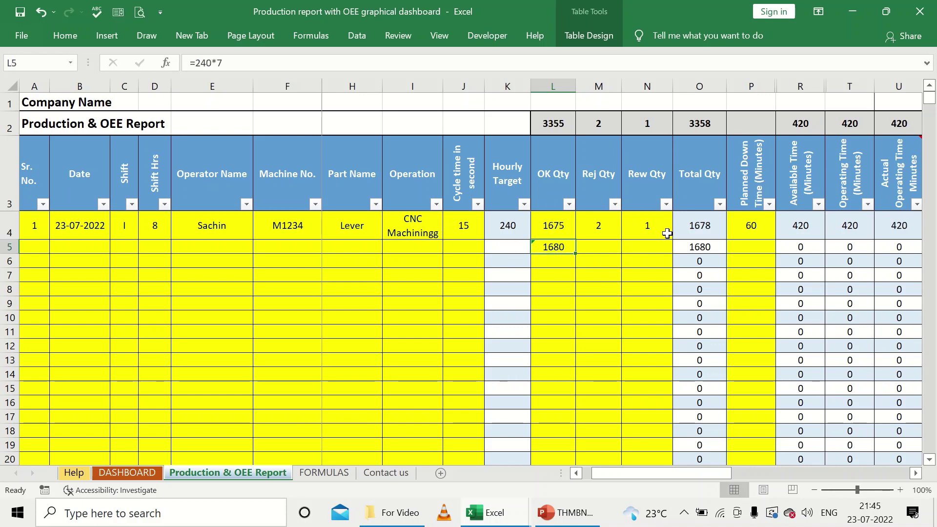
Step: Examine the Total Qty formula, the time columns and the Performance percentage in row 4
click(570, 229)
drag(649, 471, 674, 472)
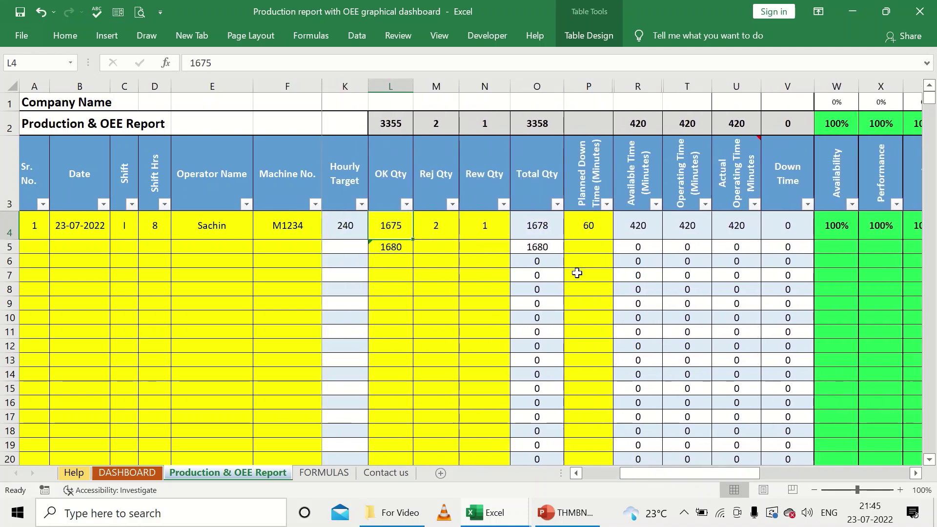
click(536, 228)
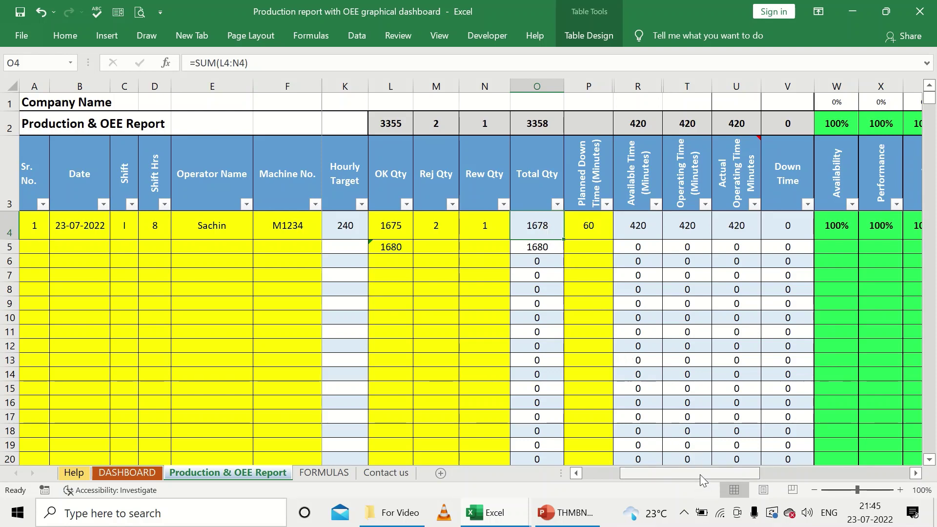
mouse_move(700, 474)
mouse_down()
mouse_move(743, 475)
mouse_move(706, 475)
mouse_up()
click(785, 236)
Step: Set the OK Qty in row 4 to 1000
click(494, 223)
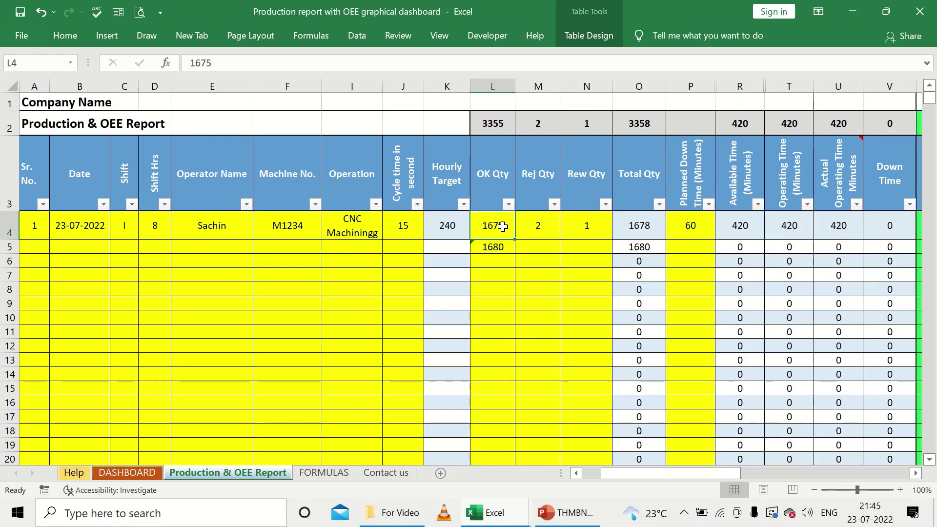
text(1000)
key(Return)
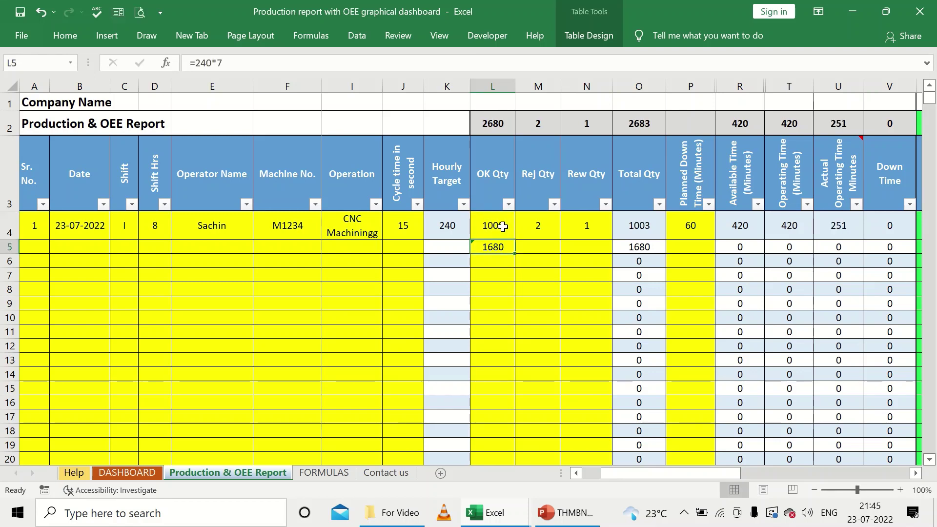
Step: Examine the Performance formula and the Down Time value in row 4
click(493, 225)
drag(664, 471, 730, 469)
click(634, 224)
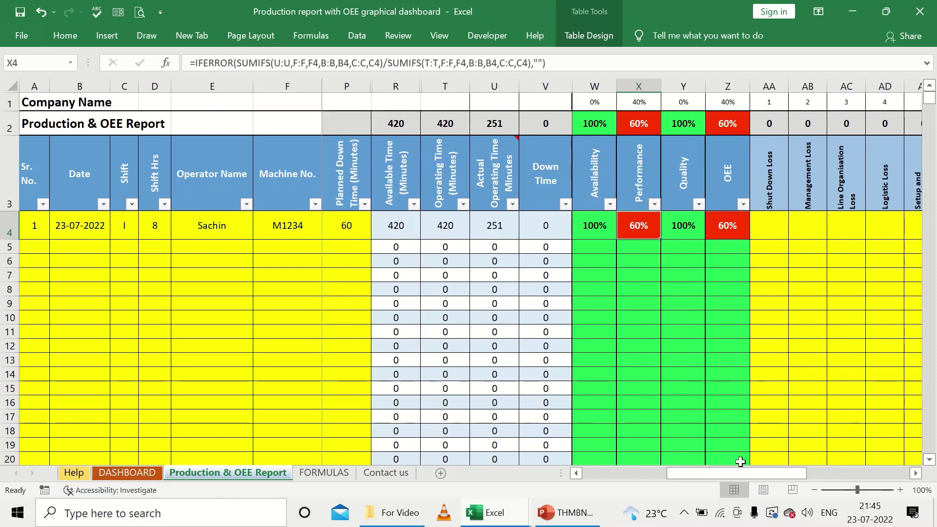
mouse_move(751, 473)
mouse_down()
mouse_move(729, 473)
mouse_move(761, 473)
mouse_move(731, 463)
mouse_move(744, 473)
mouse_up()
click(821, 230)
Step: Delete the 240*7 calculation from the OK Qty cell in row 5 and view the row 4 OEE columns
click(439, 248)
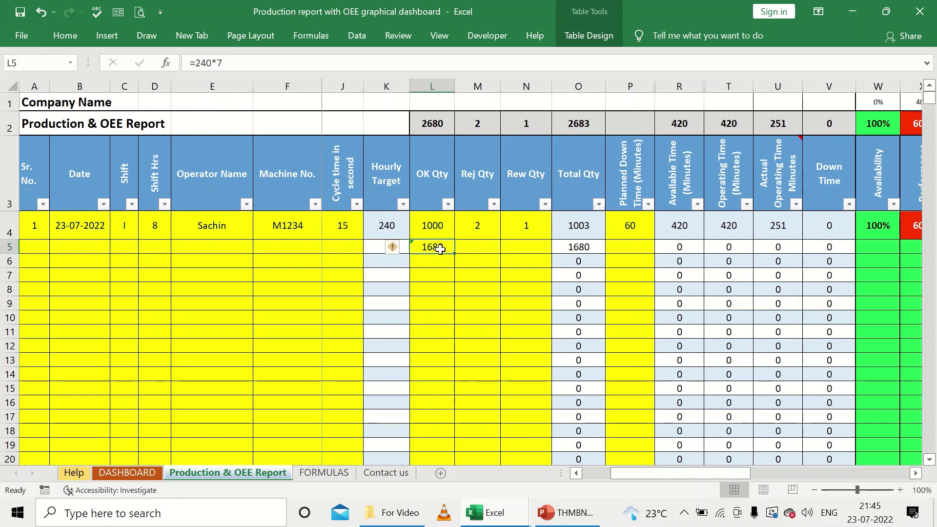
key(Delete)
click(440, 230)
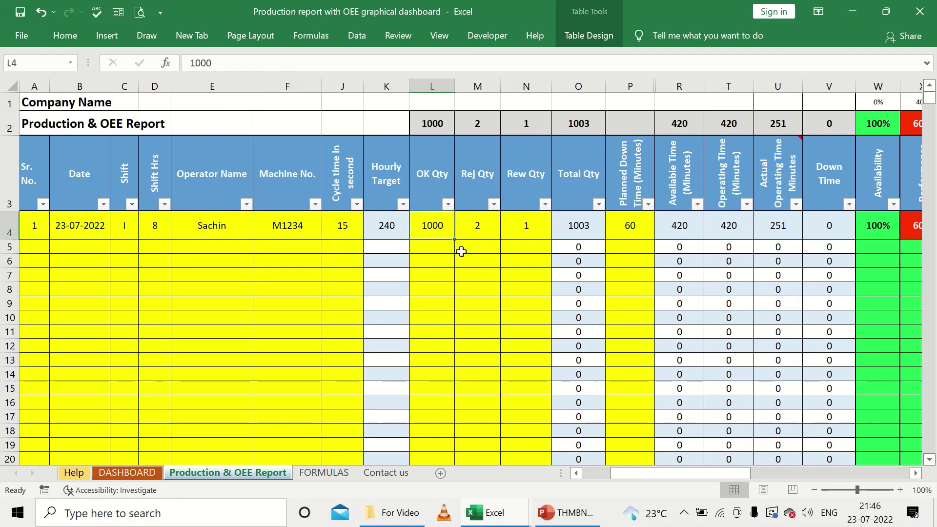
drag(687, 472, 729, 469)
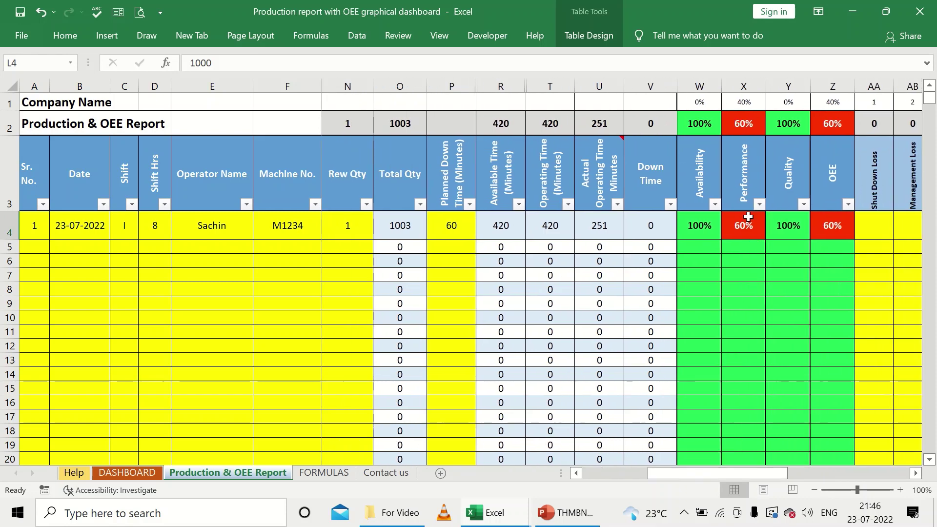
Step: Enter 60 minutes of Shut Down Loss in row 4 and check the row's Availability and Performance
click(746, 217)
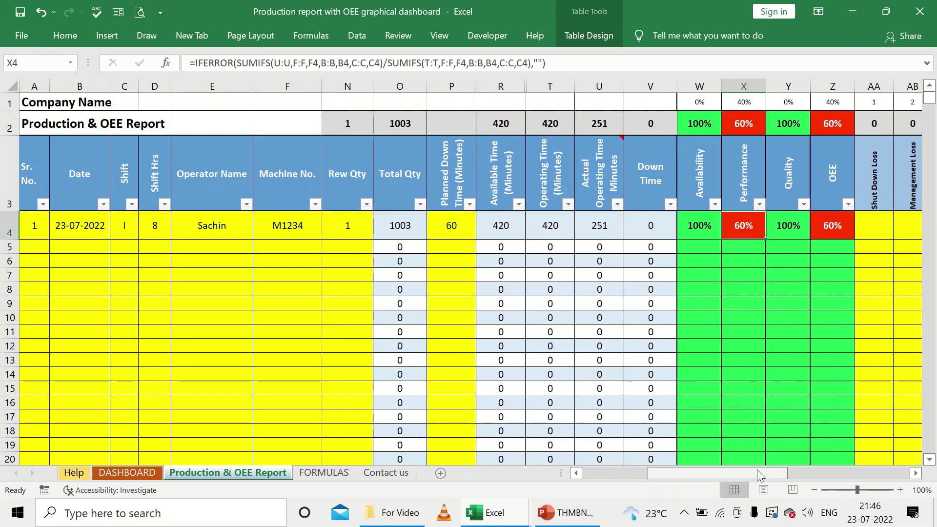
drag(756, 475, 793, 475)
click(728, 227)
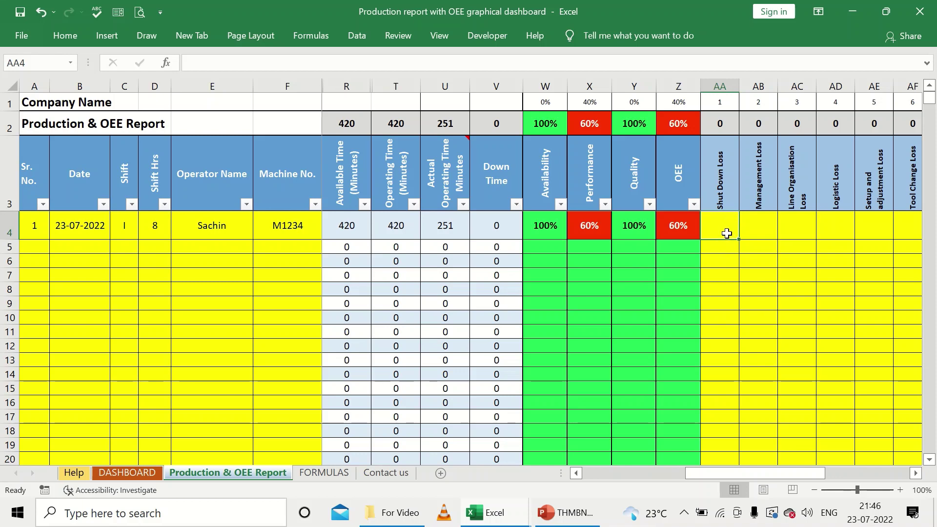
text(60)
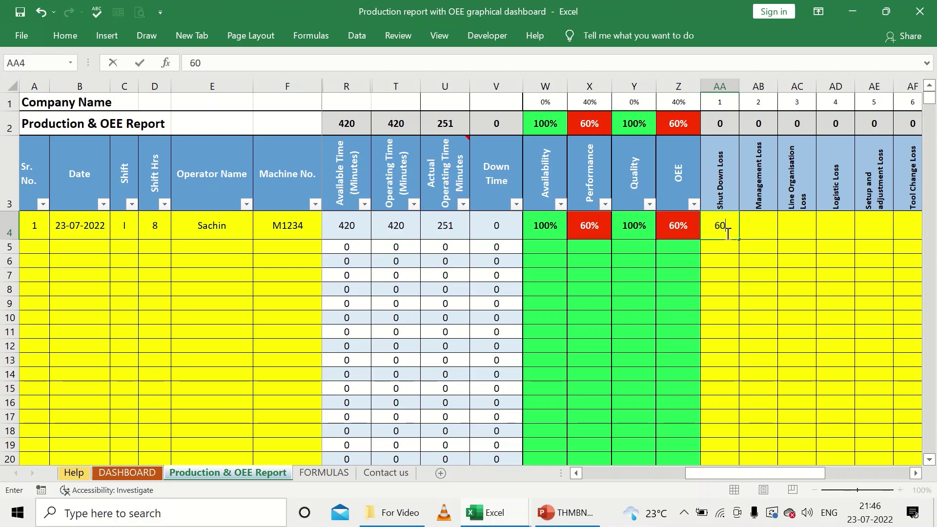
click(730, 245)
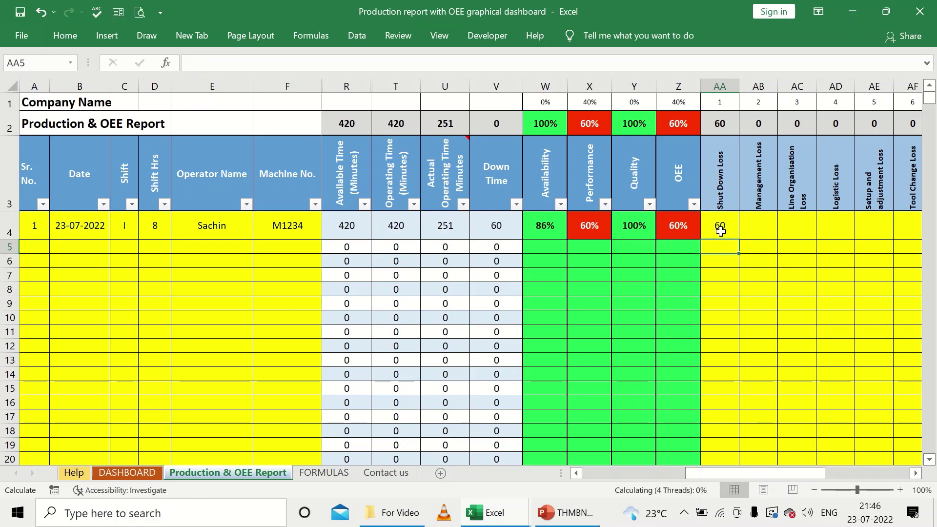
click(720, 230)
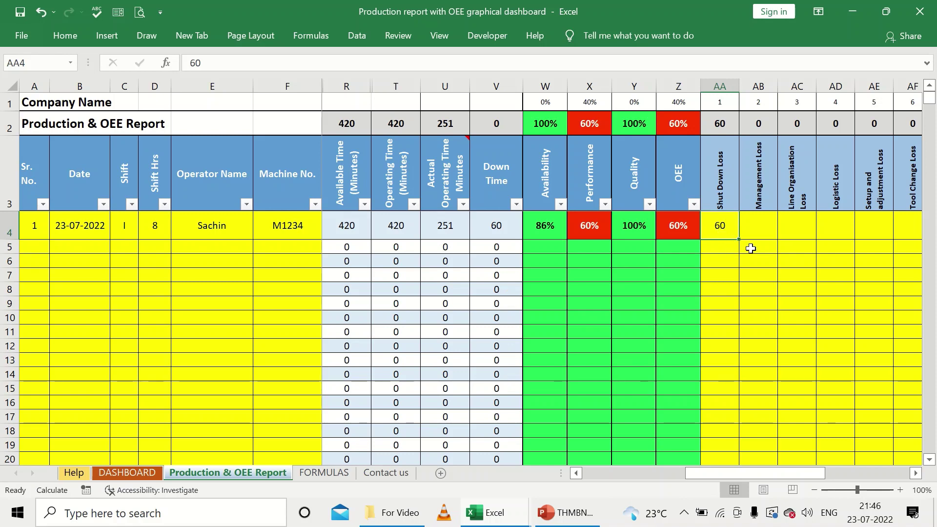
click(558, 228)
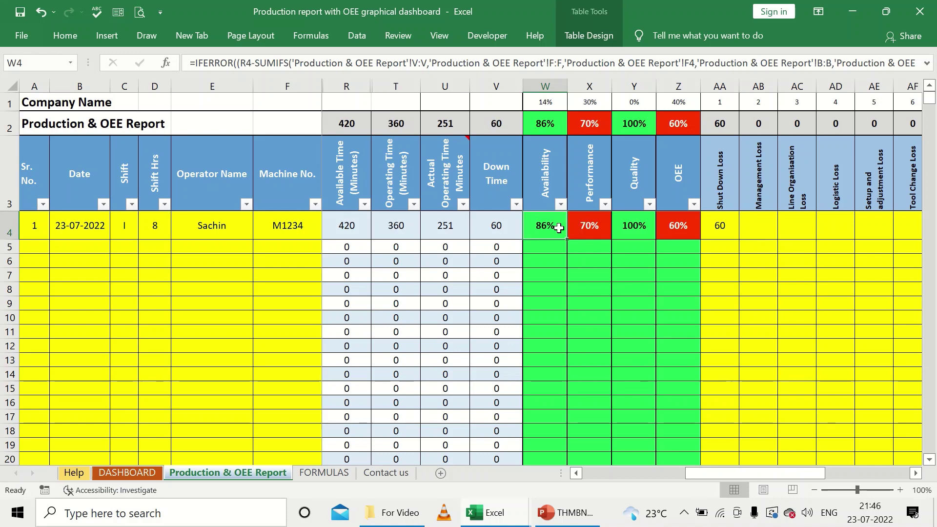
click(588, 225)
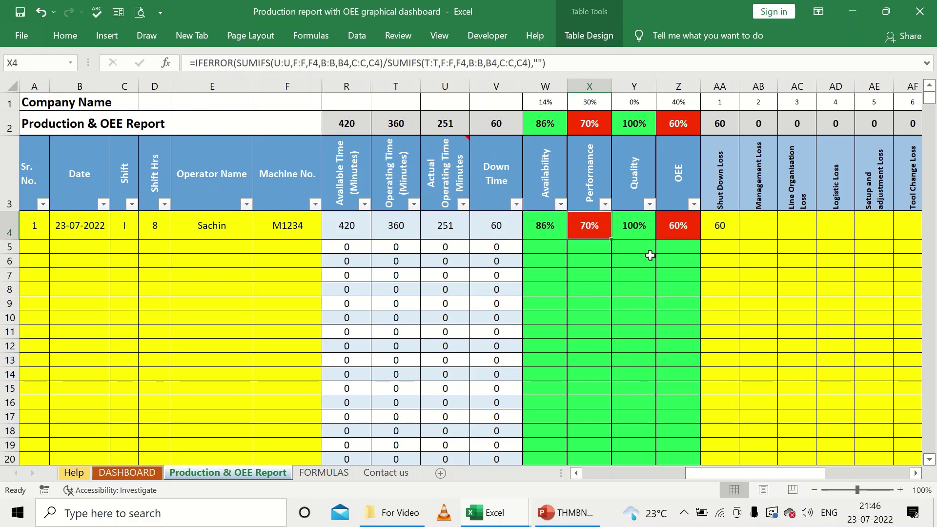
Step: Enter 30 minutes of Setup and adjustment Loss in row 4 and check the row's Availability and Performance
click(721, 231)
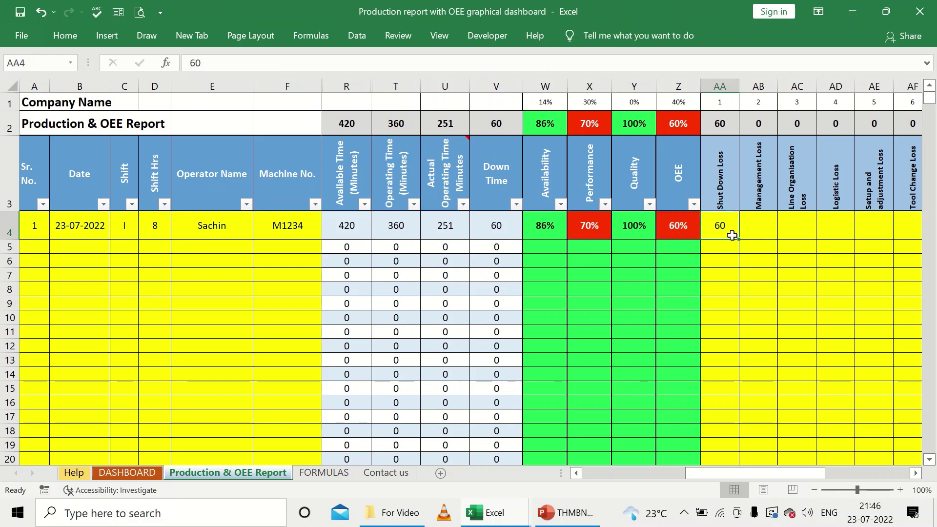
click(758, 232)
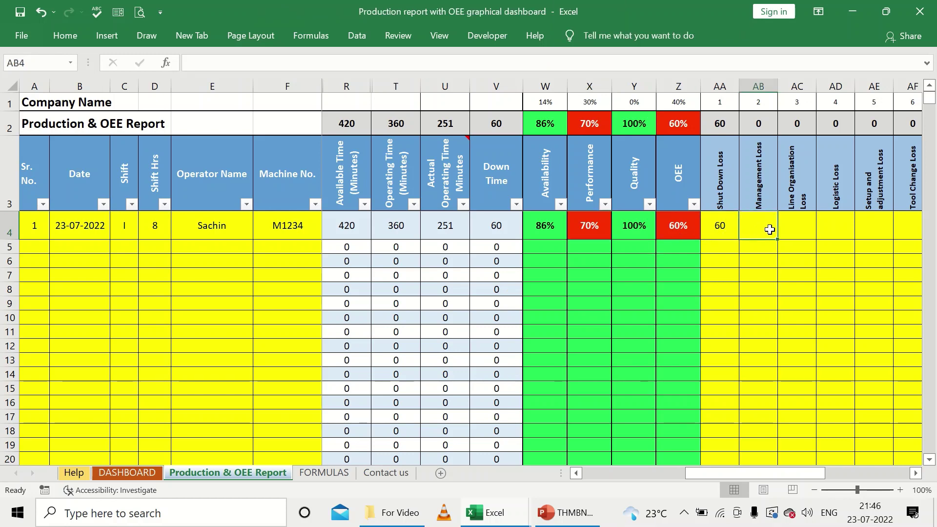
click(837, 233)
click(864, 235)
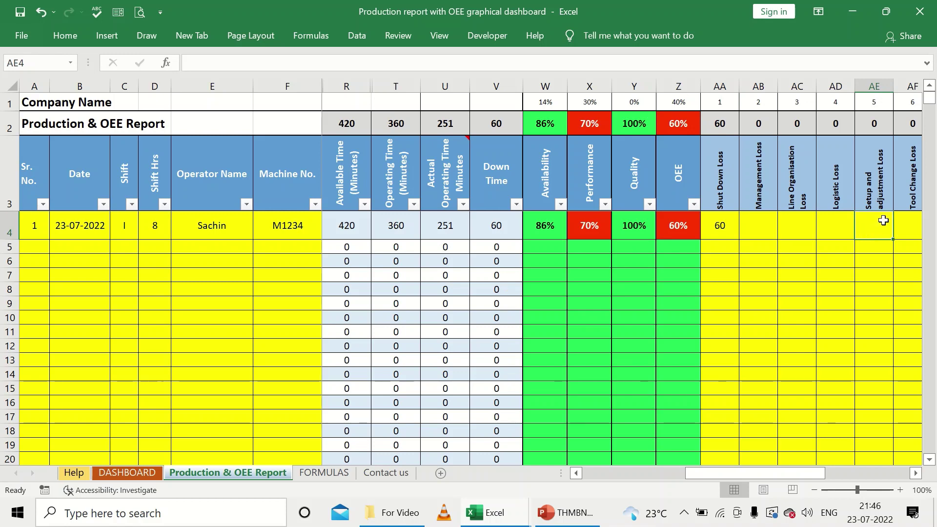
text(30)
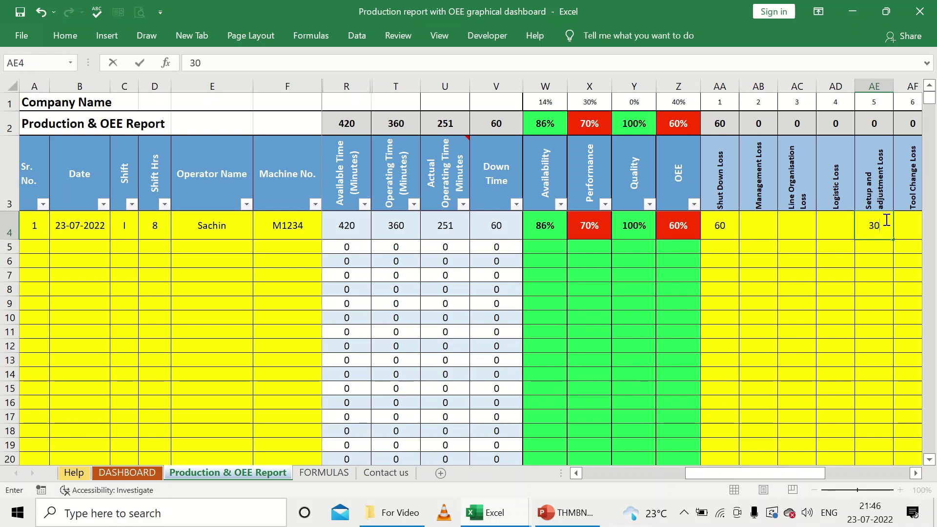
click(837, 220)
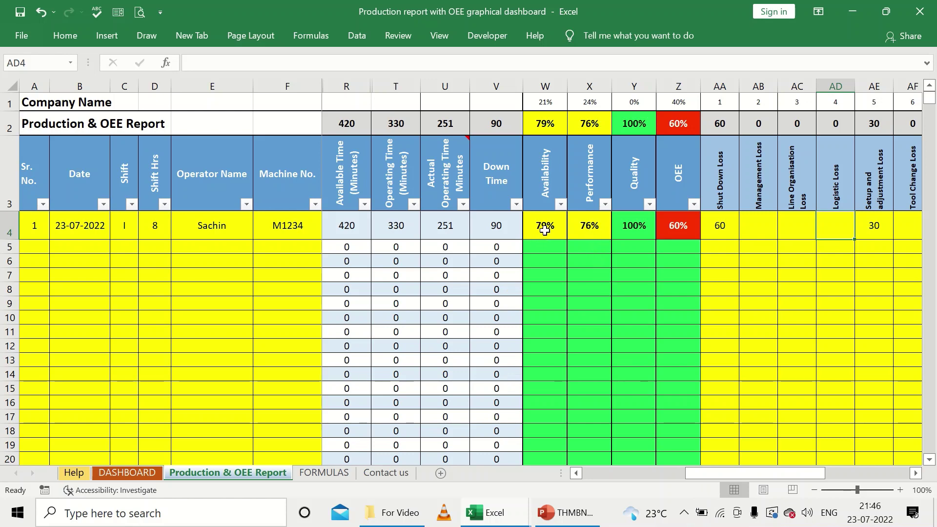
click(726, 228)
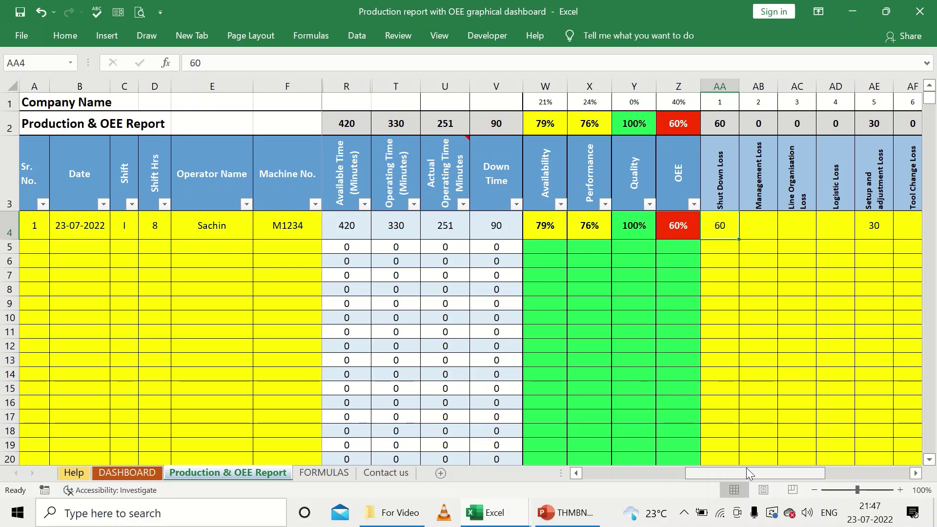
click(537, 225)
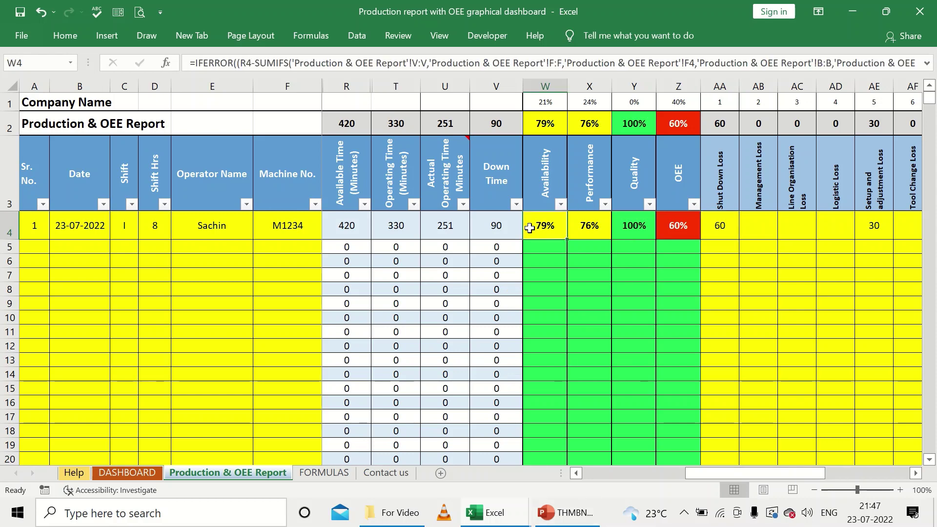
click(576, 231)
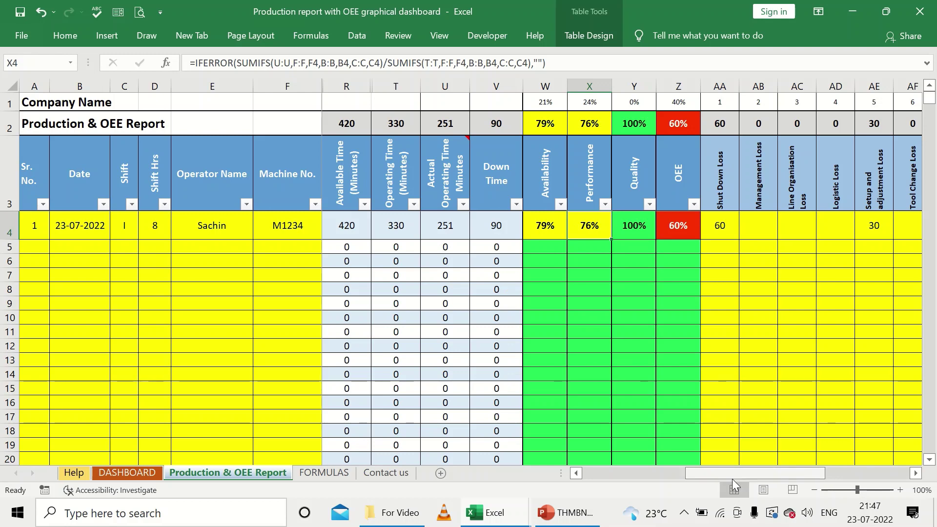
Step: Choose M1234 as the Machine No. in row 5
drag(731, 479, 702, 476)
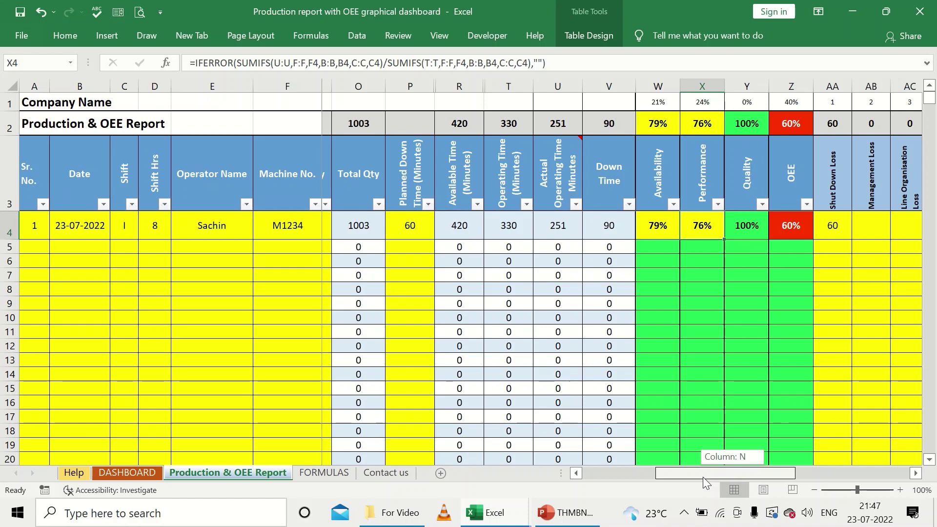
drag(703, 476, 603, 450)
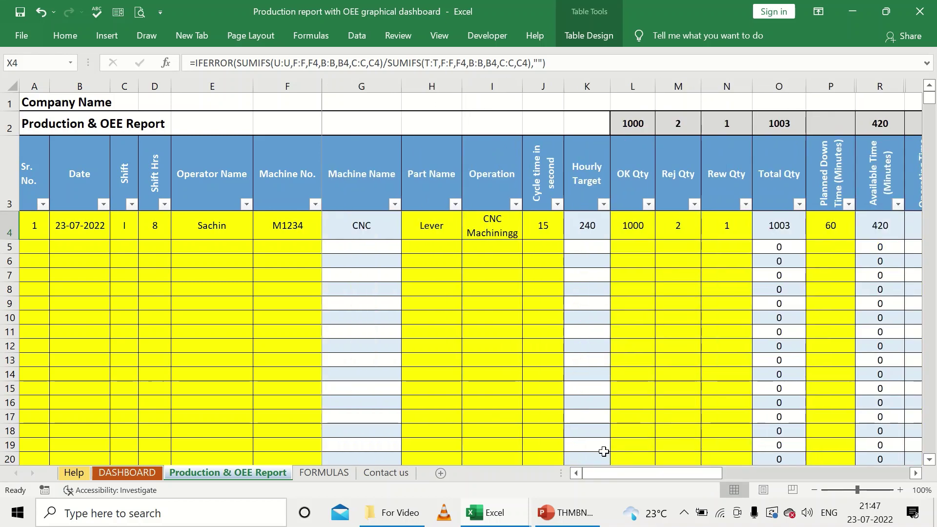
click(281, 246)
click(292, 231)
click(300, 247)
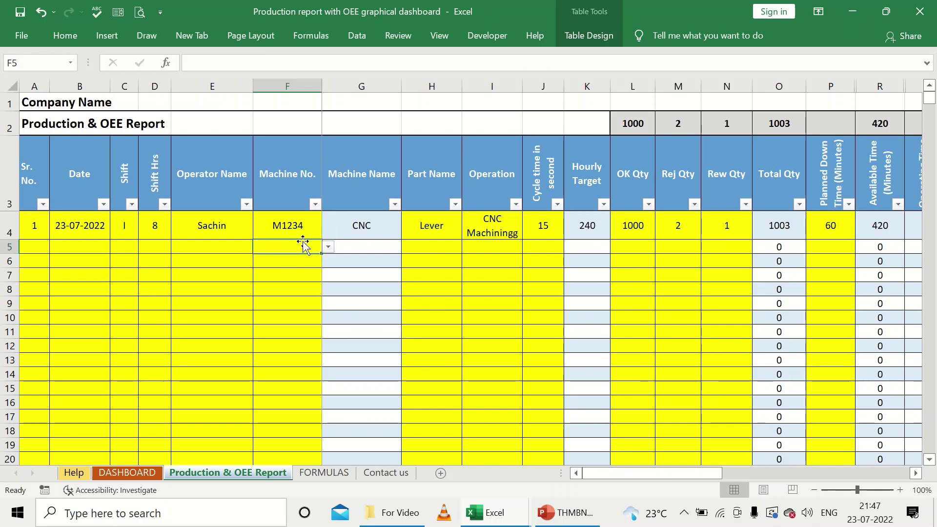
click(298, 234)
click(299, 247)
click(294, 232)
click(301, 247)
click(328, 247)
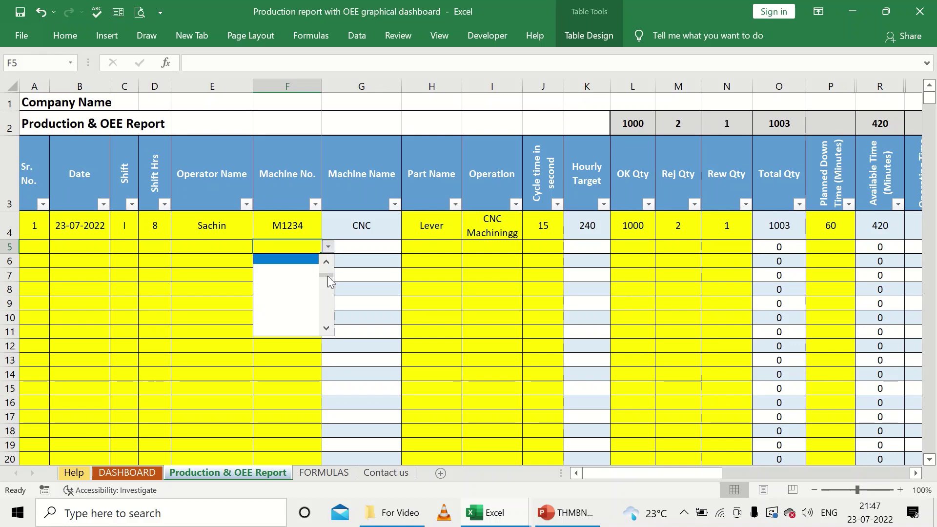
click(290, 267)
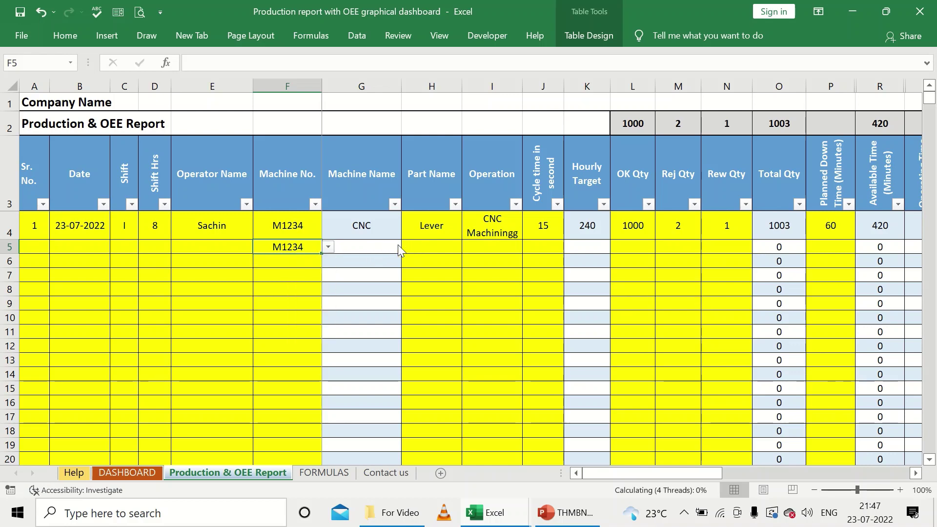
click(415, 245)
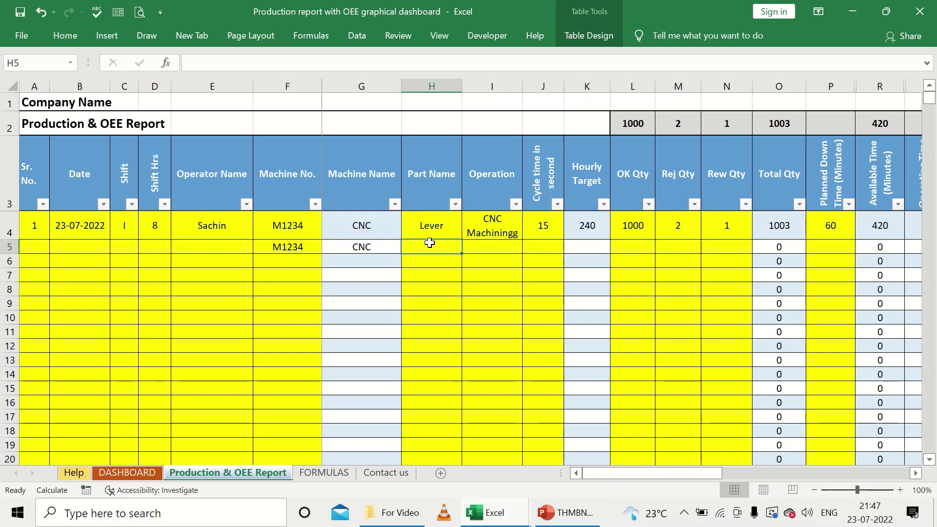
click(271, 228)
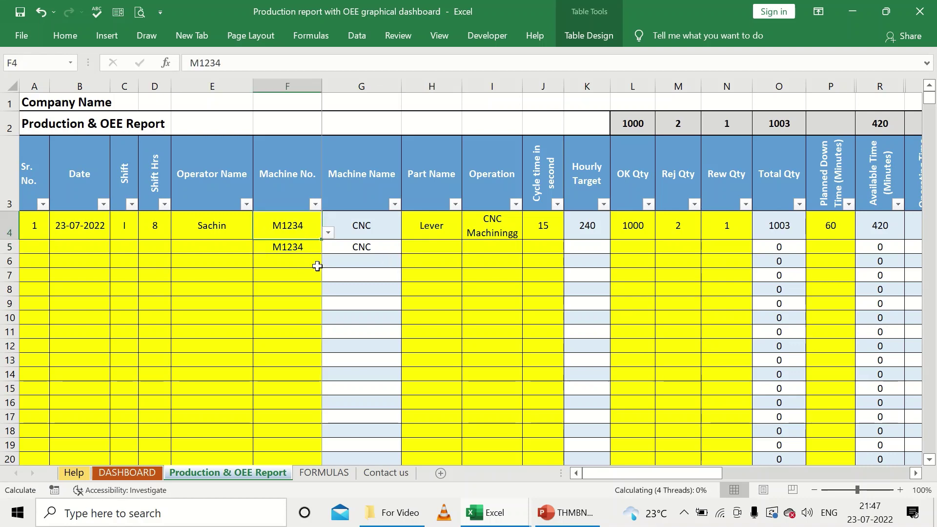
click(308, 249)
Step: Copy the Date, Shift and Shift Hrs entries from row 4 into row 5
click(240, 247)
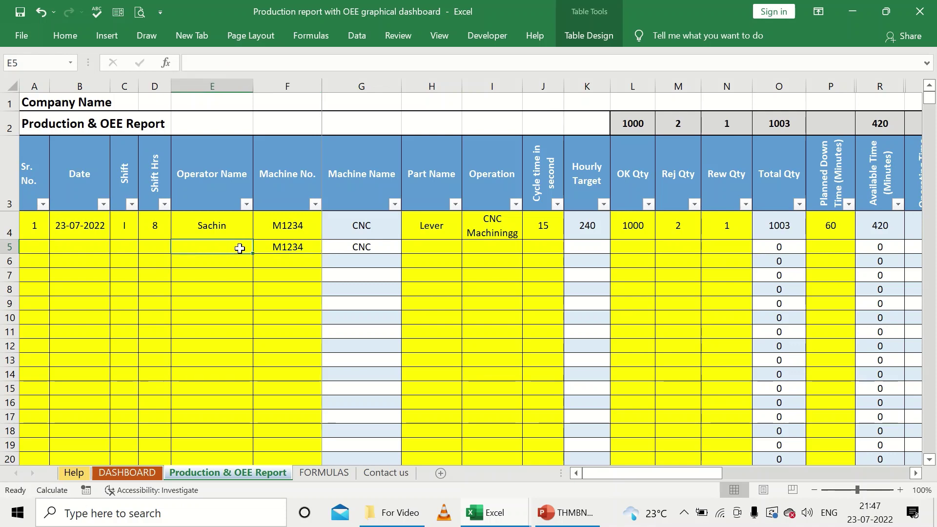
drag(69, 224, 149, 226)
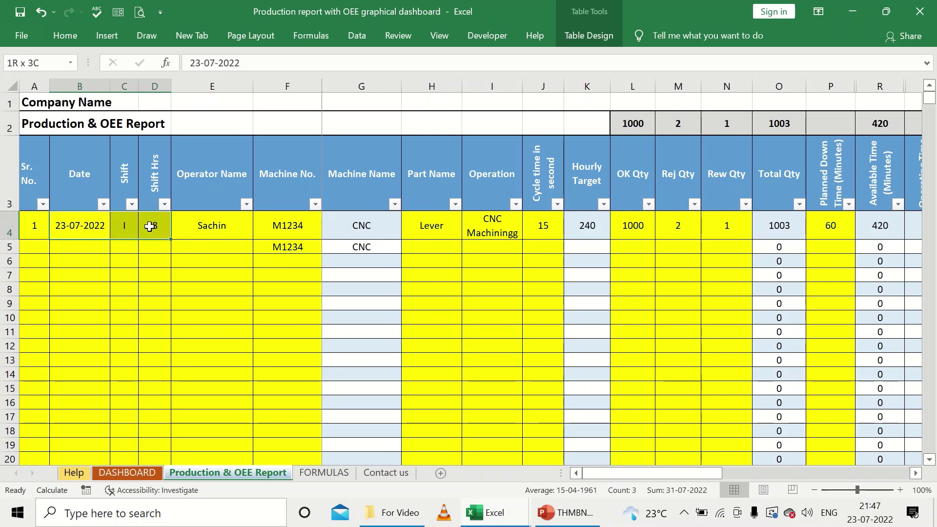
key(ctrl+c)
click(87, 249)
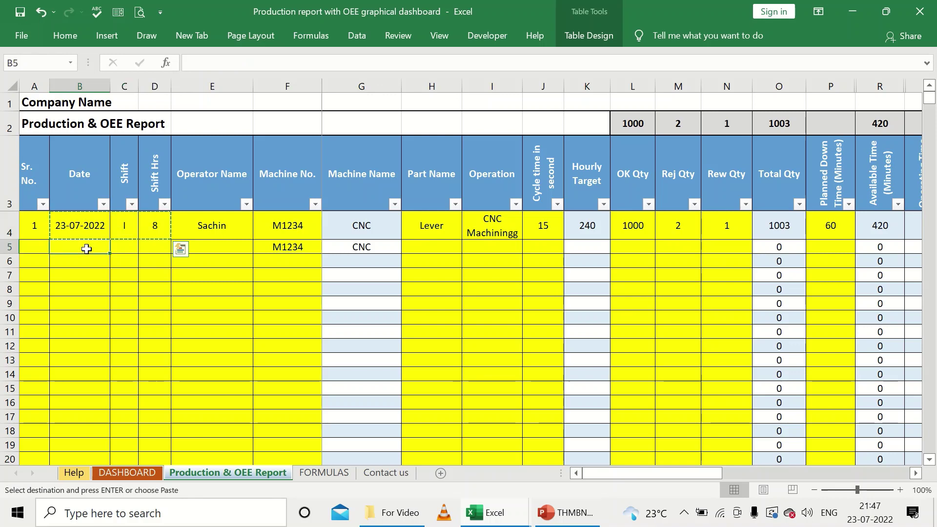
key(ctrl+v)
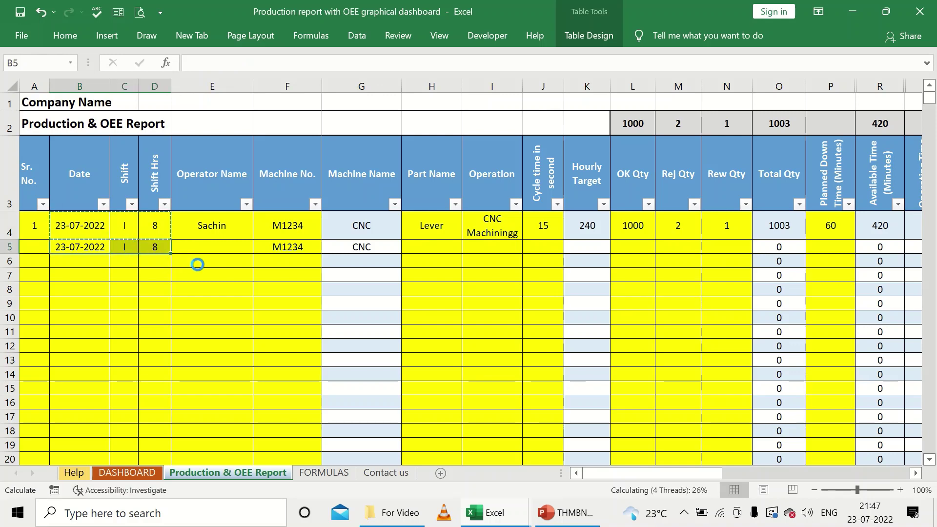
Step: Enter the operator's name in row 5 and set its Part Name to Clamp
click(208, 249)
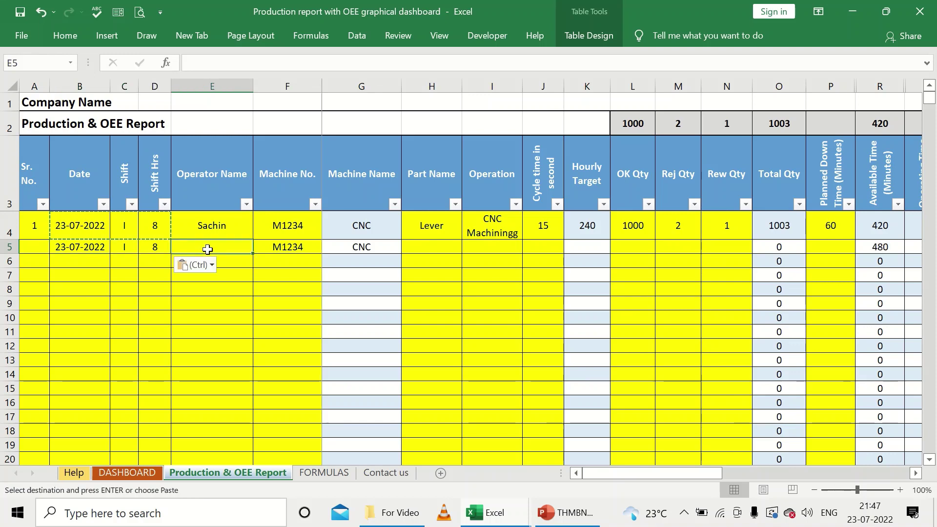
text(Sachin)
click(259, 254)
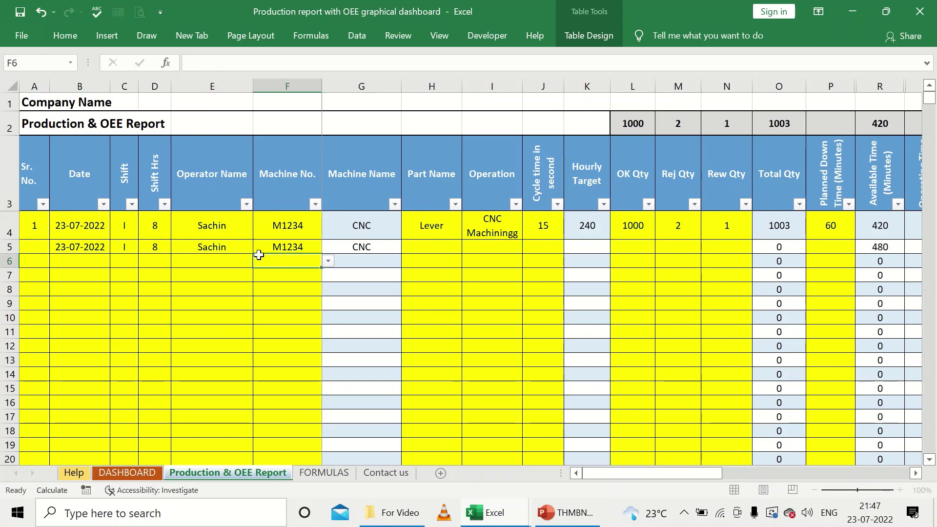
click(432, 243)
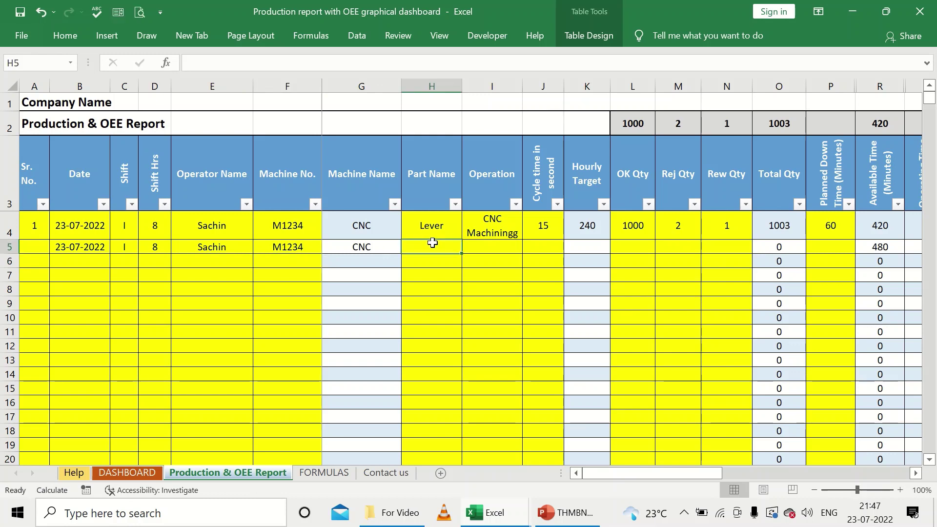
text(Clamp)
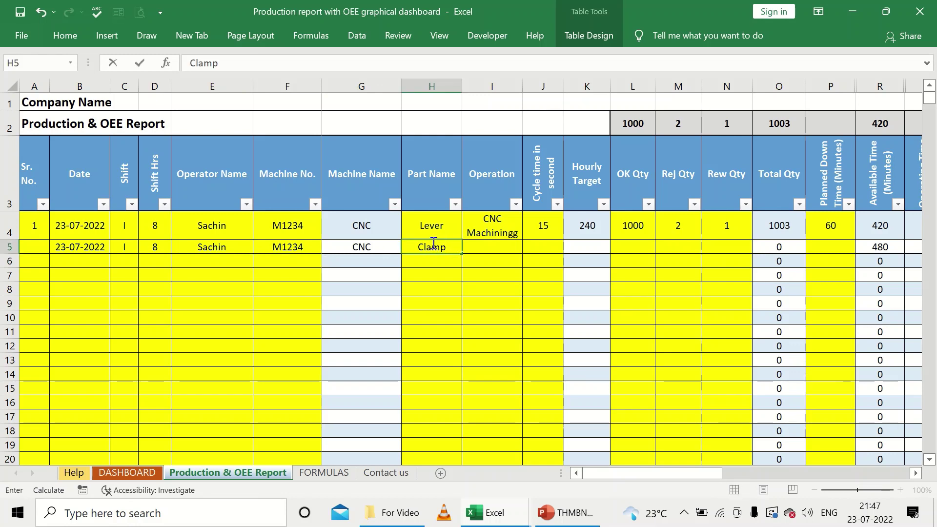
Step: Copy the CNC Machiningg operation from row 4 into row 5 and set row 5's cycle time to 5 seconds
click(506, 248)
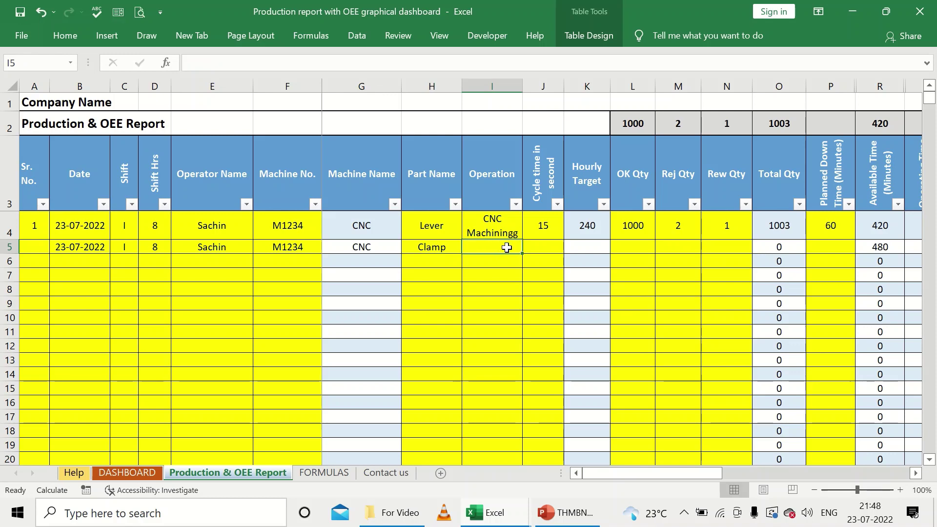
key(Up)
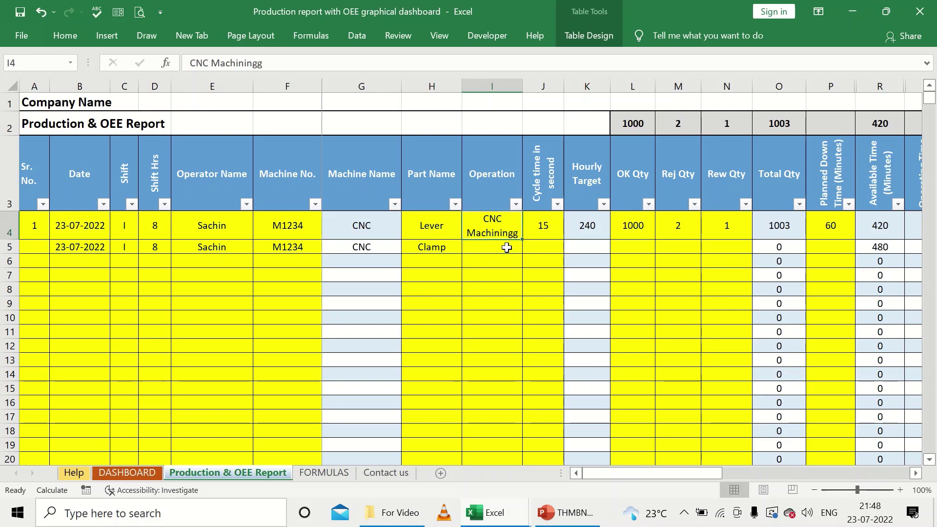
key(ctrl+c)
click(506, 248)
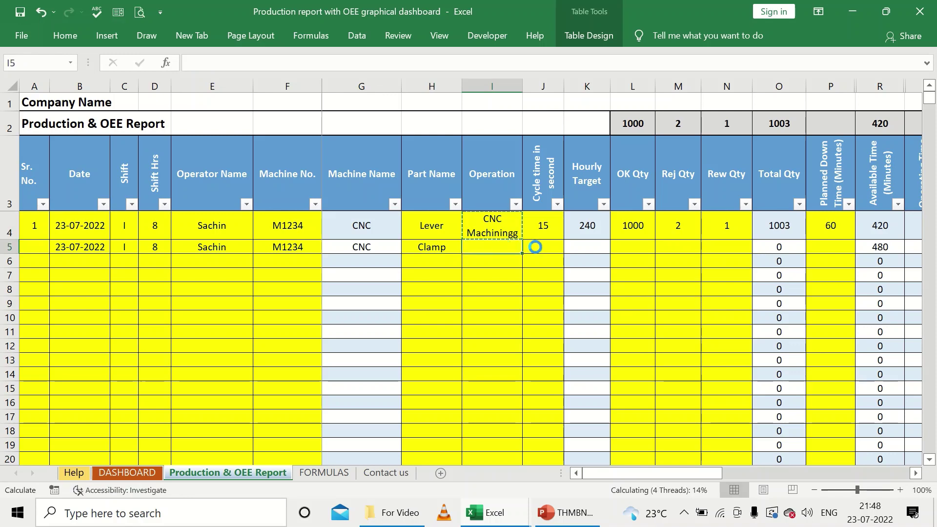
key(ctrl+v)
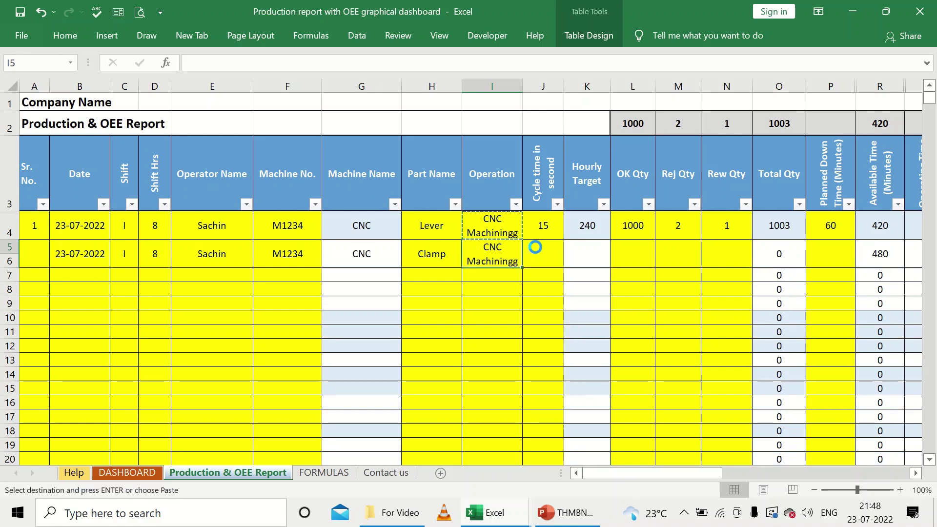
click(535, 247)
text(5)
key(Return)
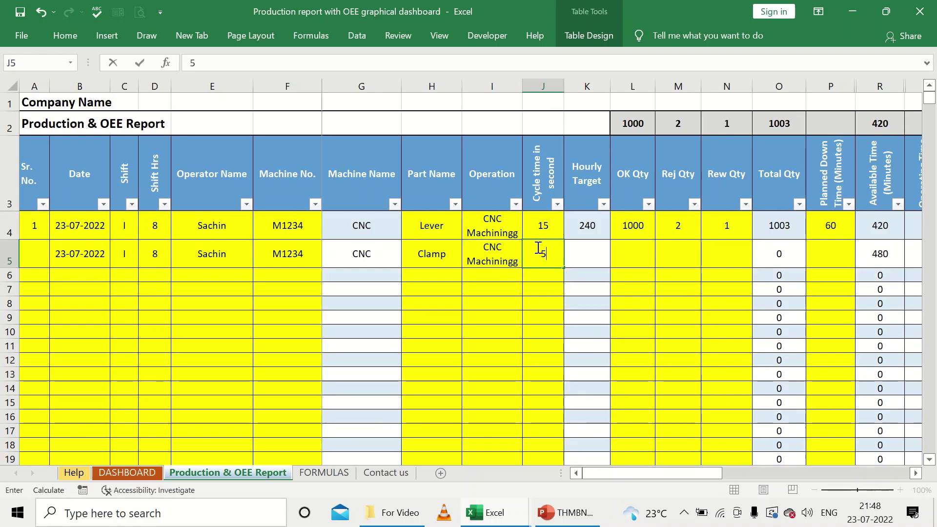
click(643, 256)
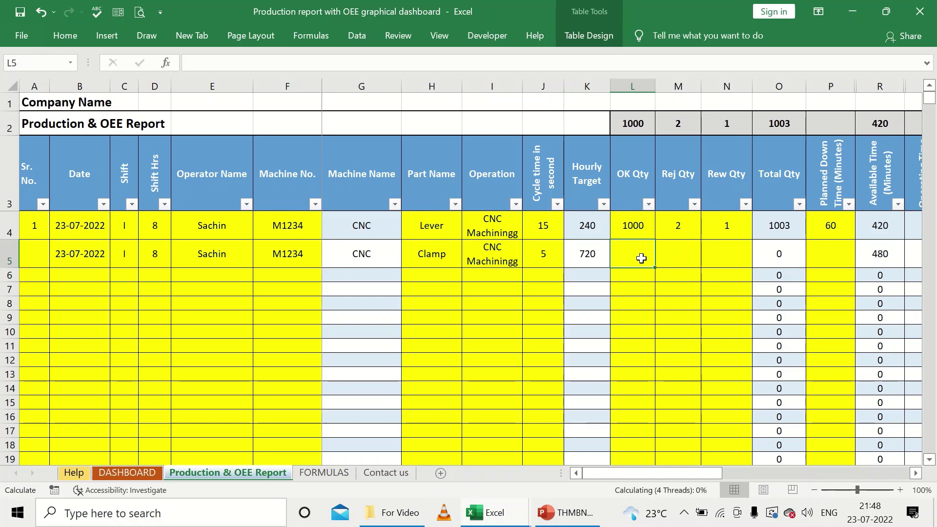
text(200)
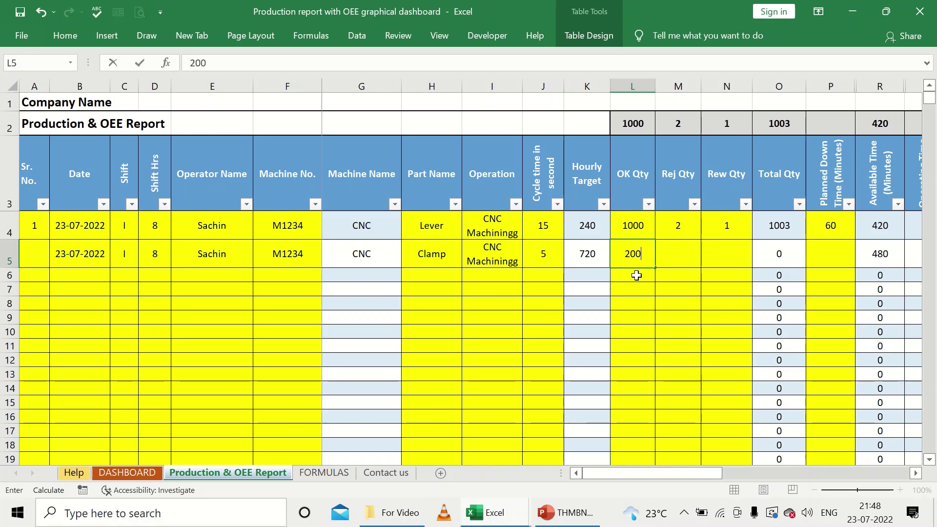
key(BackSpace)
key(BackSpace)
key(BackSpace)
click(643, 310)
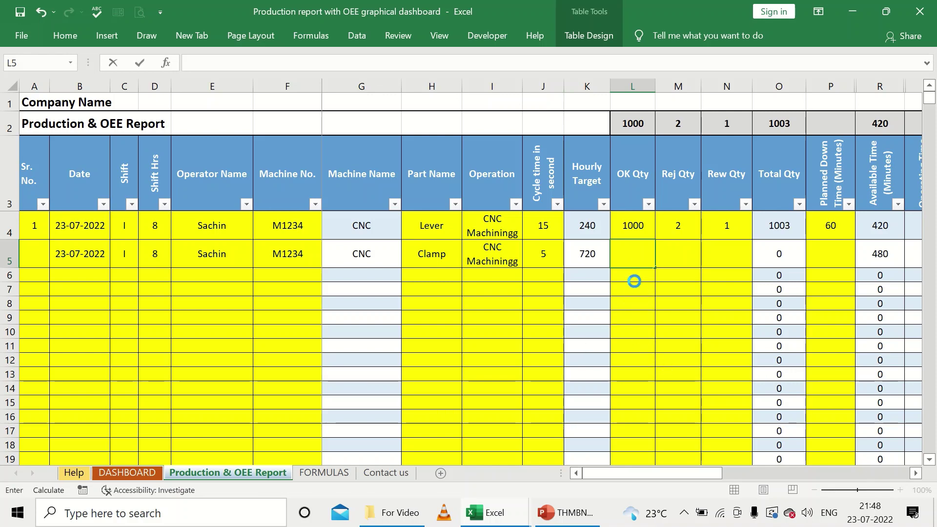
Step: Examine row 5's Availability, Performance, Quality and OEE, and check the Planned Down Time cells of rows 4 and 5
mouse_move(677, 472)
mouse_down()
mouse_move(735, 467)
mouse_move(668, 456)
mouse_up()
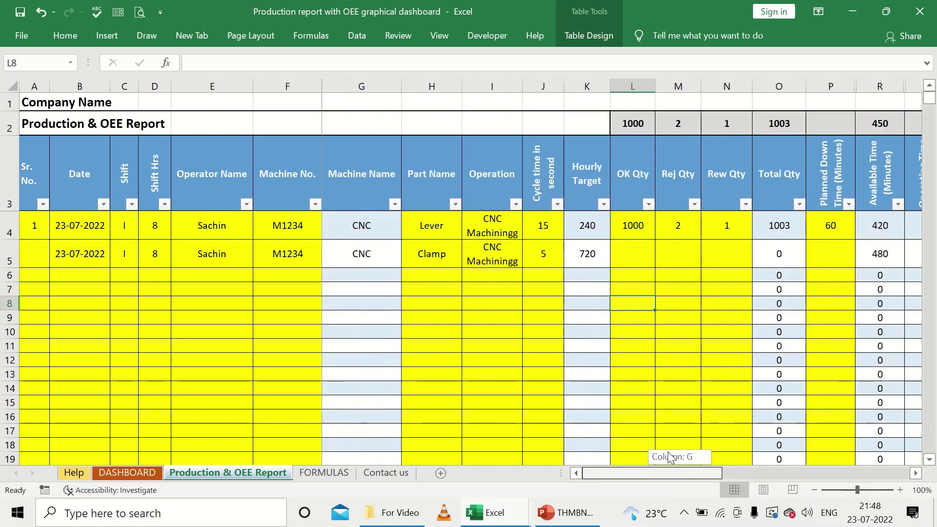
click(307, 250)
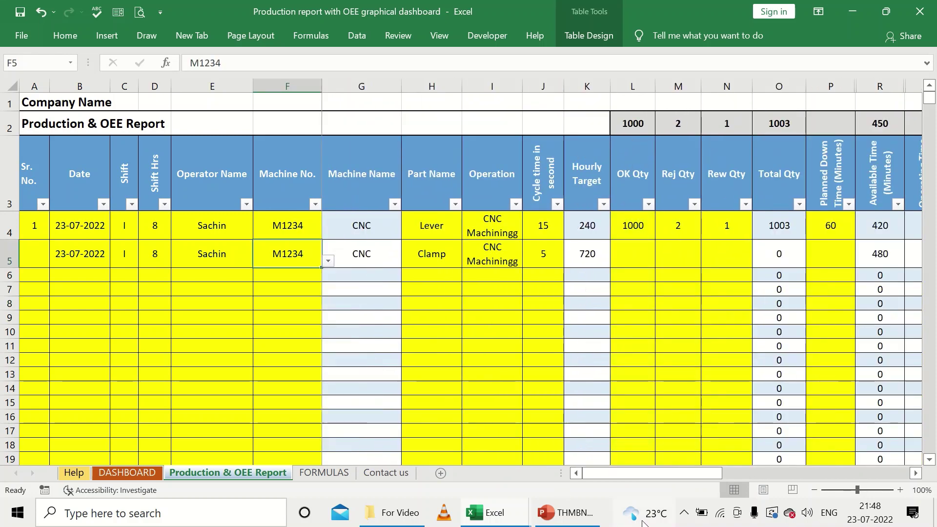
drag(664, 474, 749, 471)
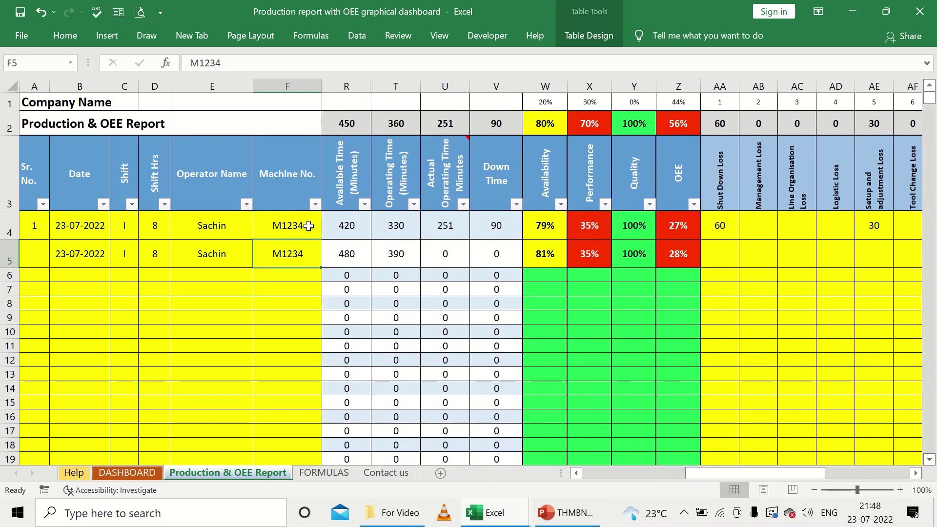
drag(547, 253, 664, 247)
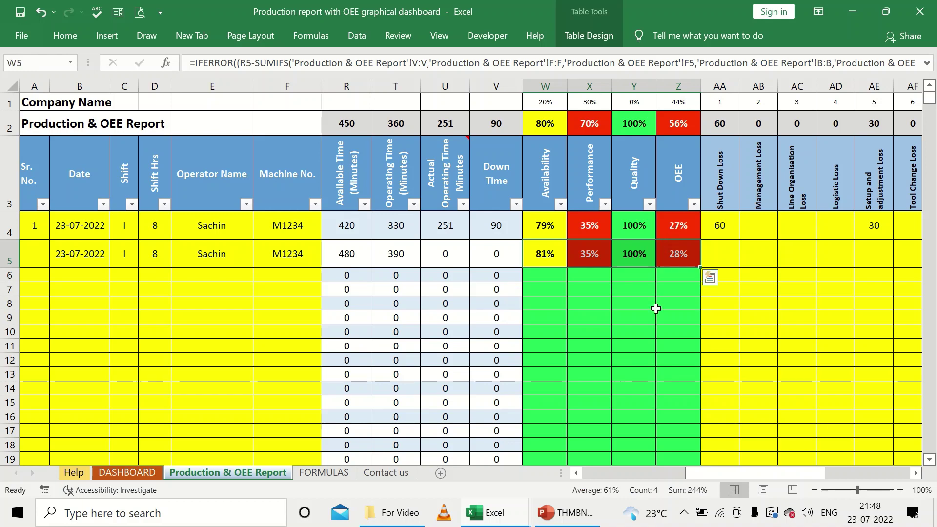
click(675, 323)
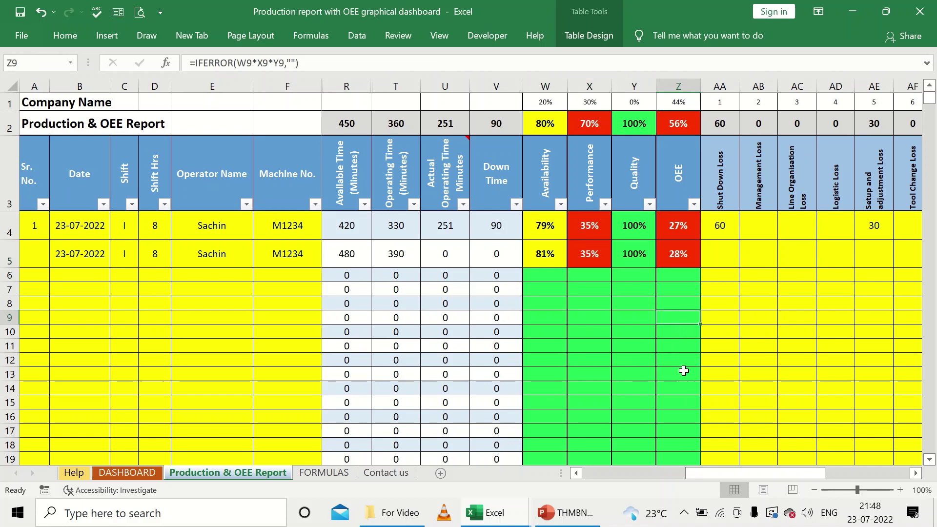
drag(766, 469, 673, 474)
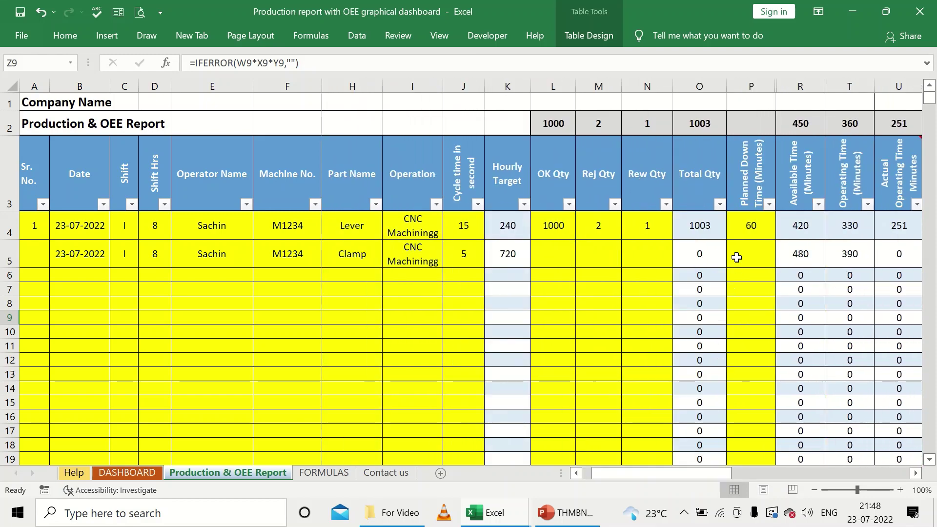
click(745, 234)
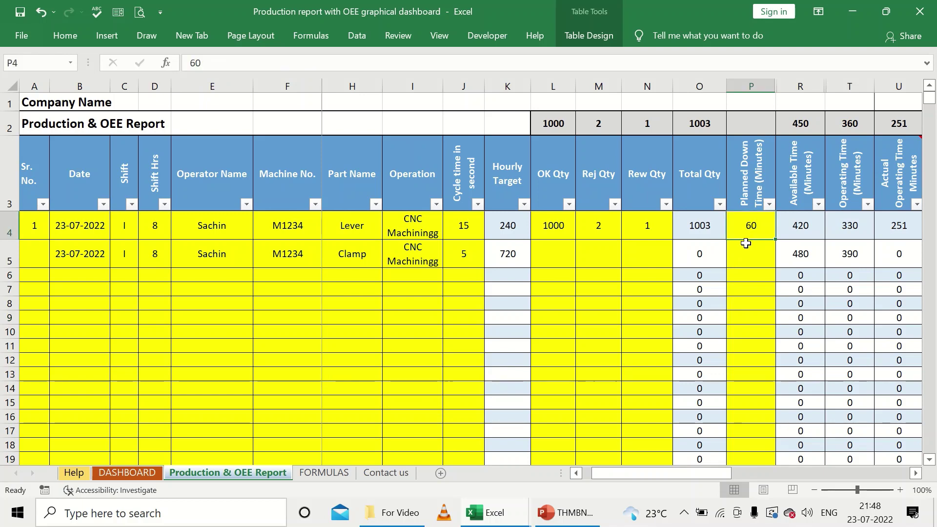
click(749, 258)
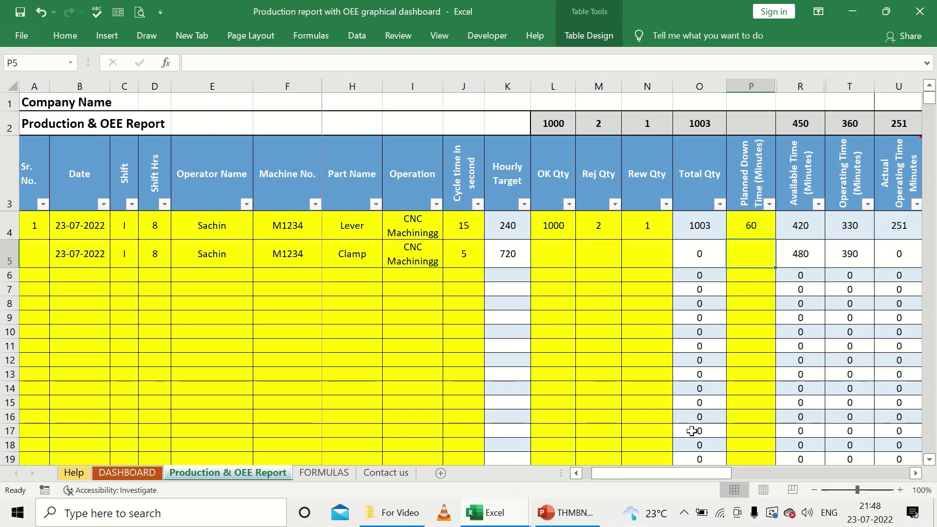
mouse_move(695, 480)
mouse_down()
mouse_move(712, 475)
mouse_move(697, 475)
mouse_up()
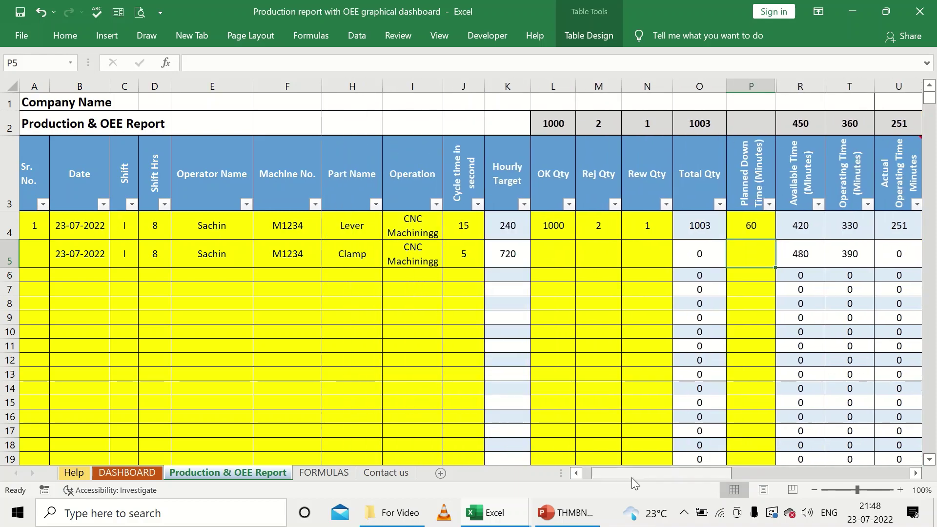
Step: Compare the Availability, Performance, Quality and OEE cells of rows 4 and 5
drag(632, 476, 732, 465)
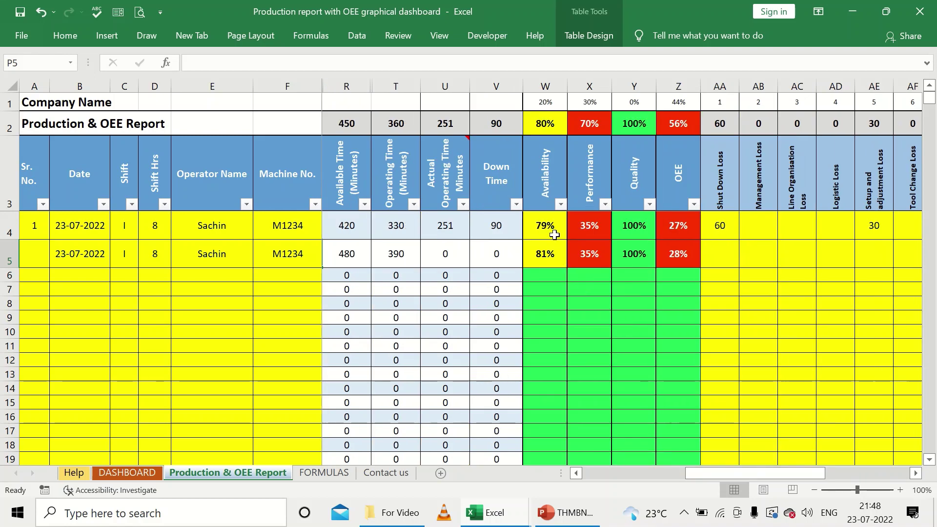
click(553, 233)
click(552, 254)
click(579, 230)
click(584, 243)
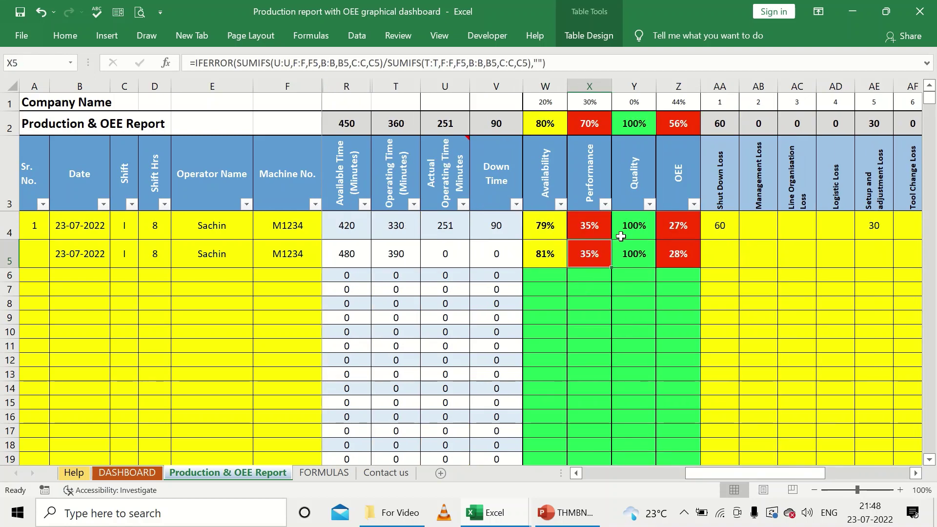
click(642, 230)
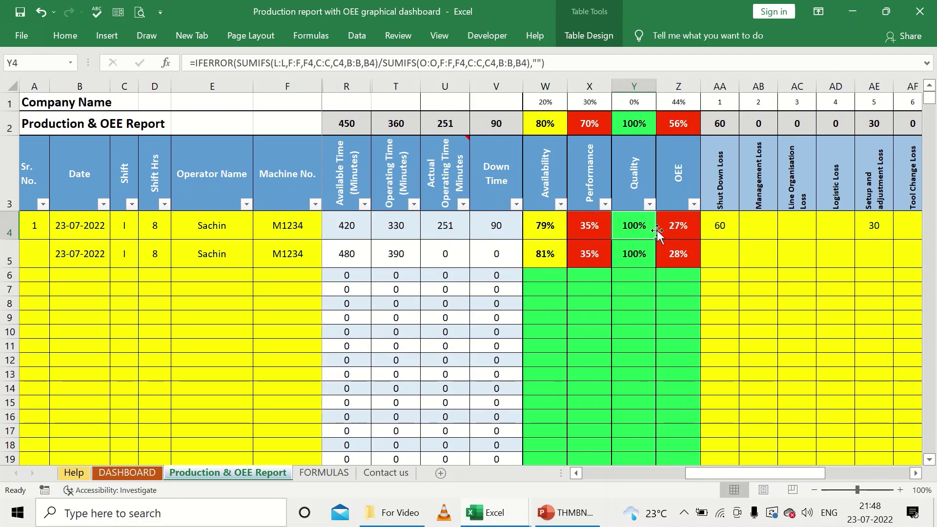
click(674, 228)
click(682, 256)
Step: Set row 5's Planned Down Time to 60 minutes, matching the entry in row 4
drag(762, 476, 698, 467)
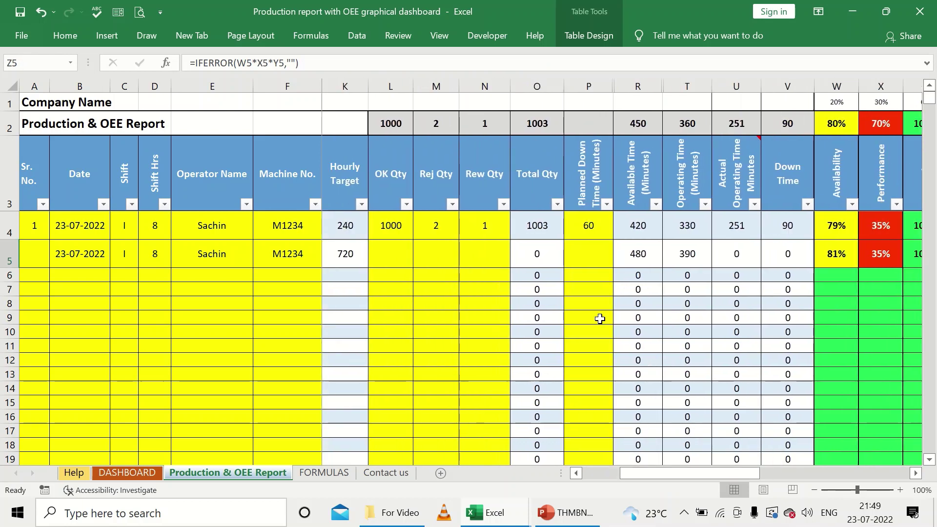
click(591, 229)
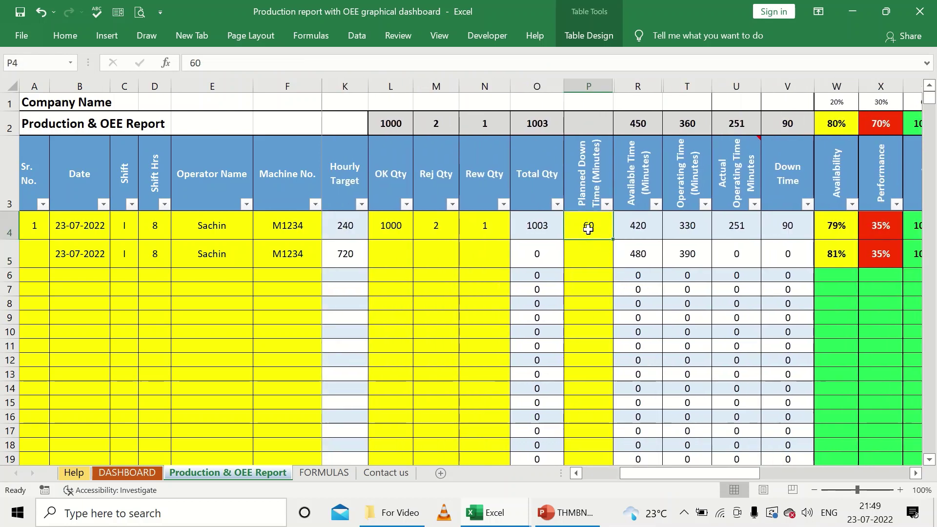
click(595, 252)
text(60)
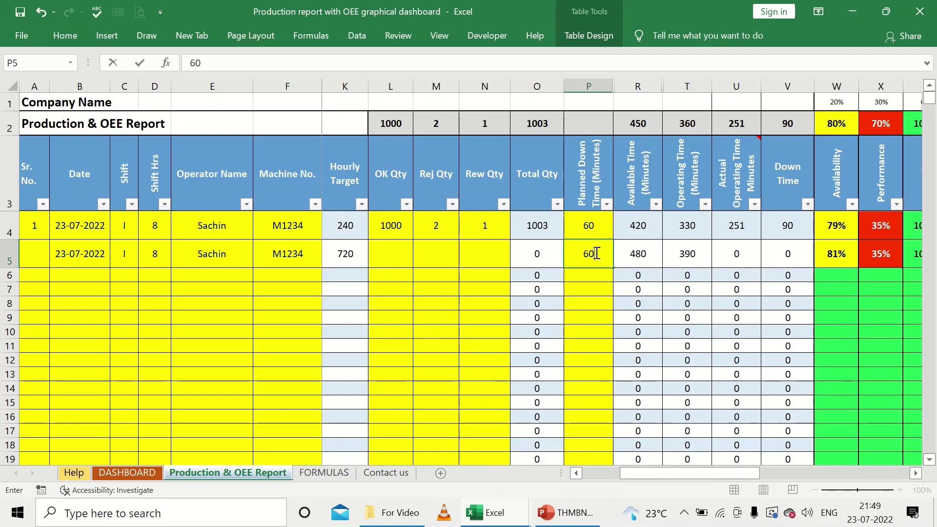
key(Return)
click(592, 250)
Step: Compare the Planned Down Time entries of rows 4 and 5 against their shift and machine number
click(592, 230)
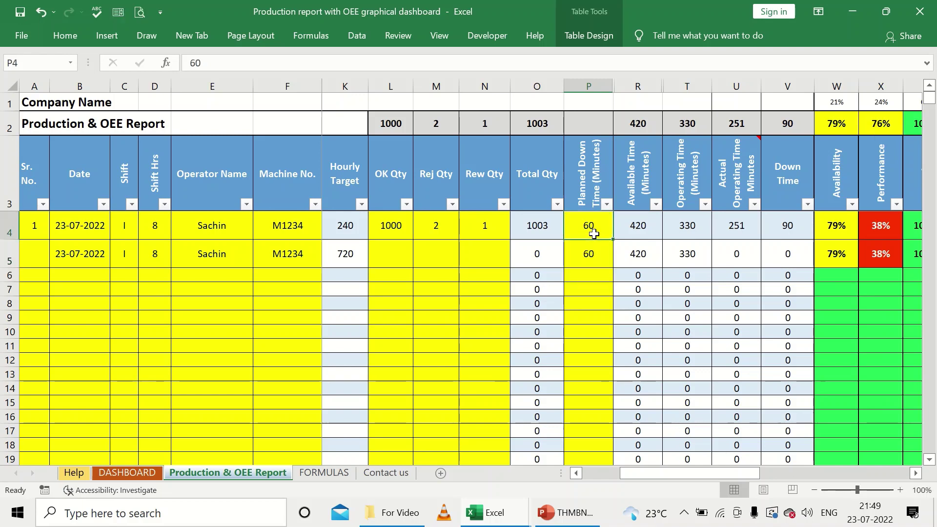
click(592, 250)
click(593, 232)
click(593, 254)
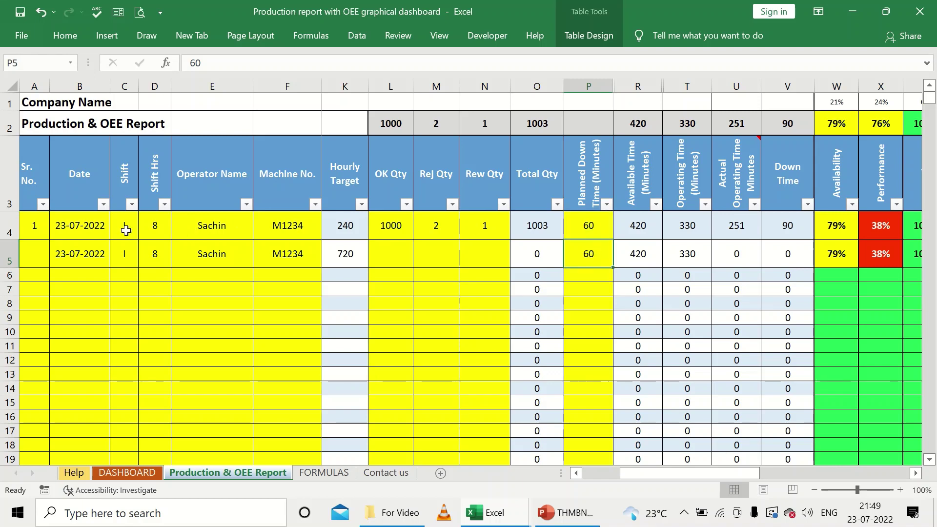
click(123, 228)
click(578, 229)
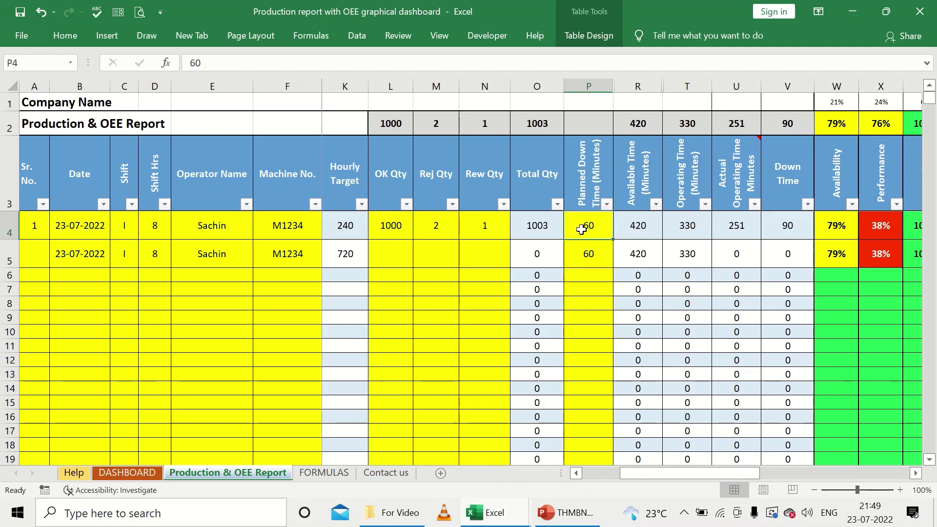
click(589, 254)
click(591, 226)
click(598, 259)
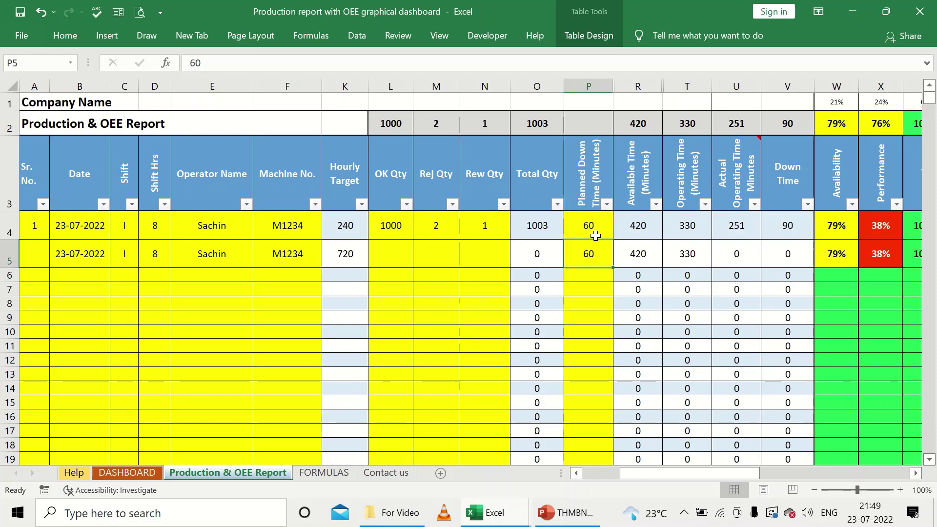
click(296, 242)
click(570, 231)
click(579, 255)
click(599, 225)
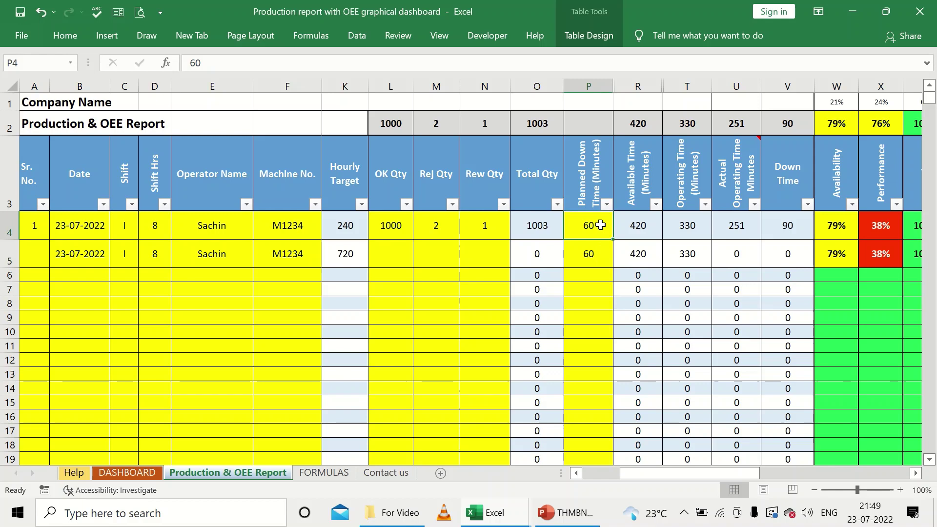
click(592, 249)
click(590, 226)
click(589, 254)
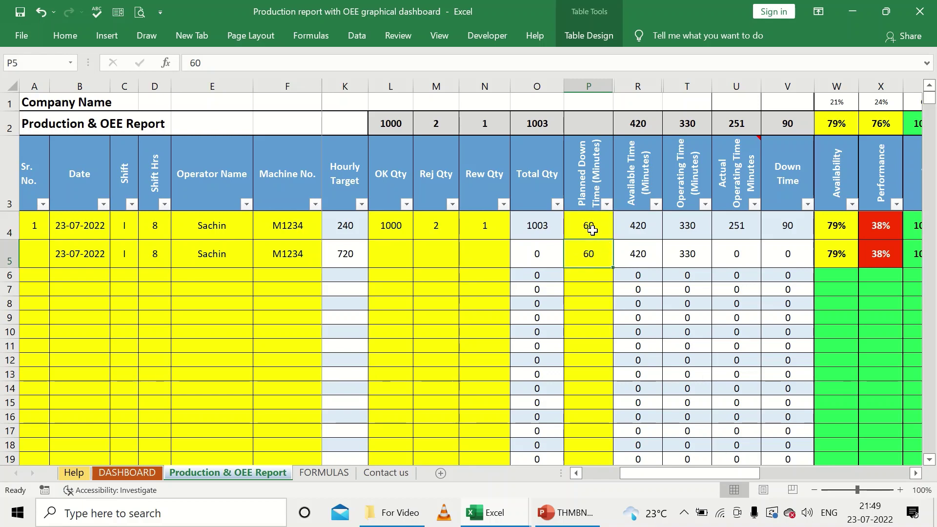
click(592, 230)
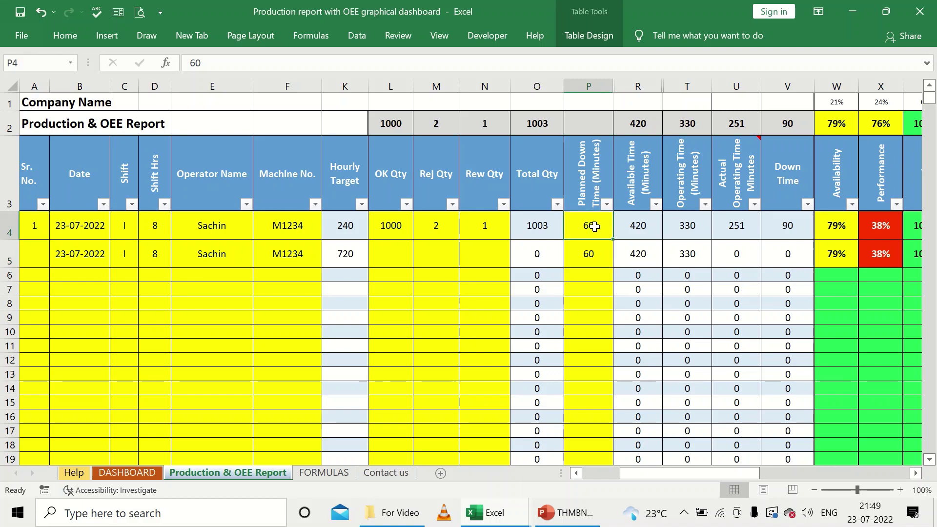
click(602, 251)
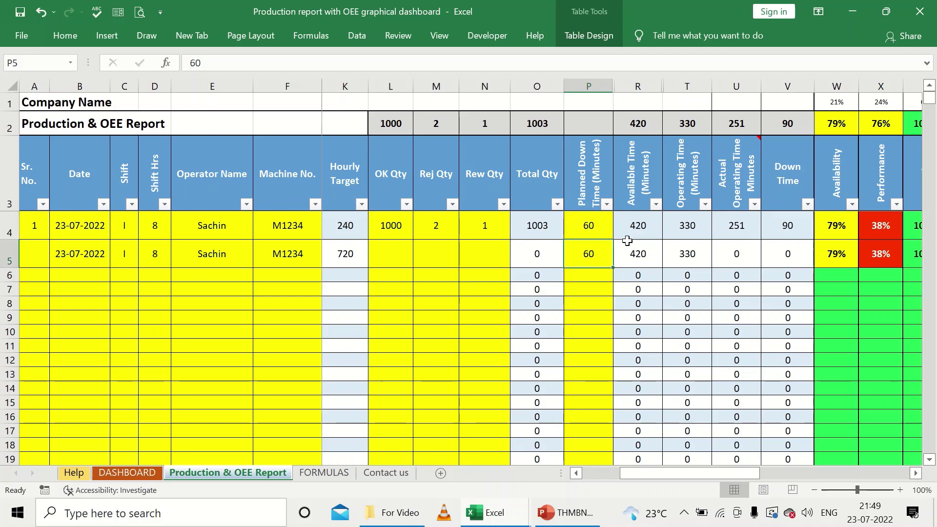
Step: Examine how Available Time in rows 4 and 5 is calculated from Shift Hrs and Planned Down Time
click(640, 246)
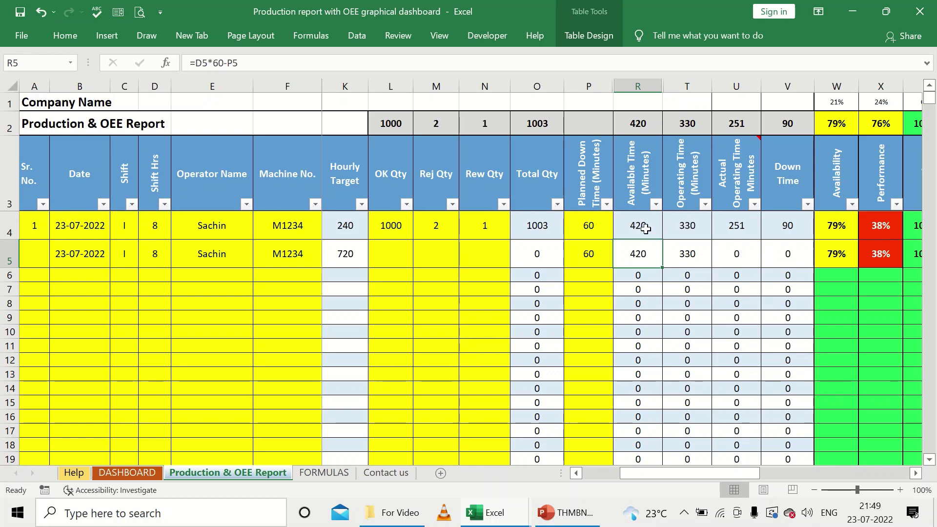
drag(642, 225, 640, 254)
click(643, 254)
click(154, 250)
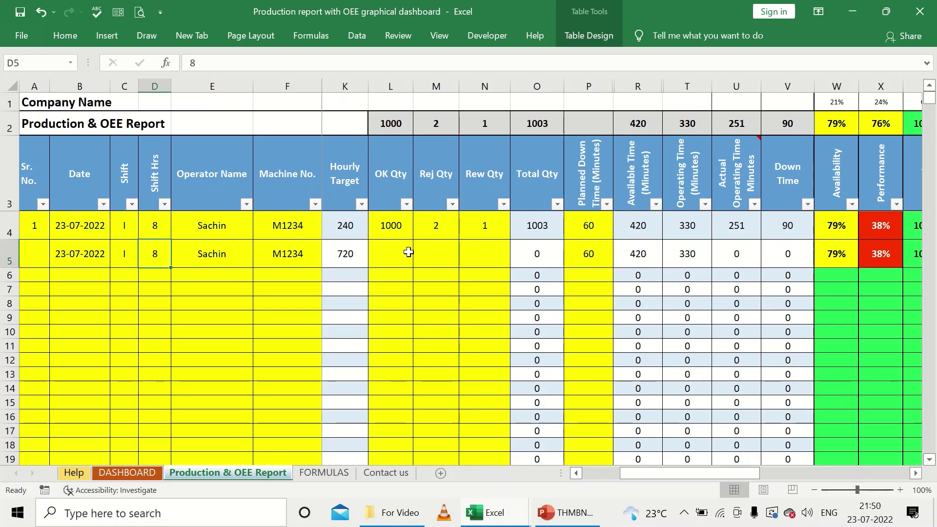
click(639, 258)
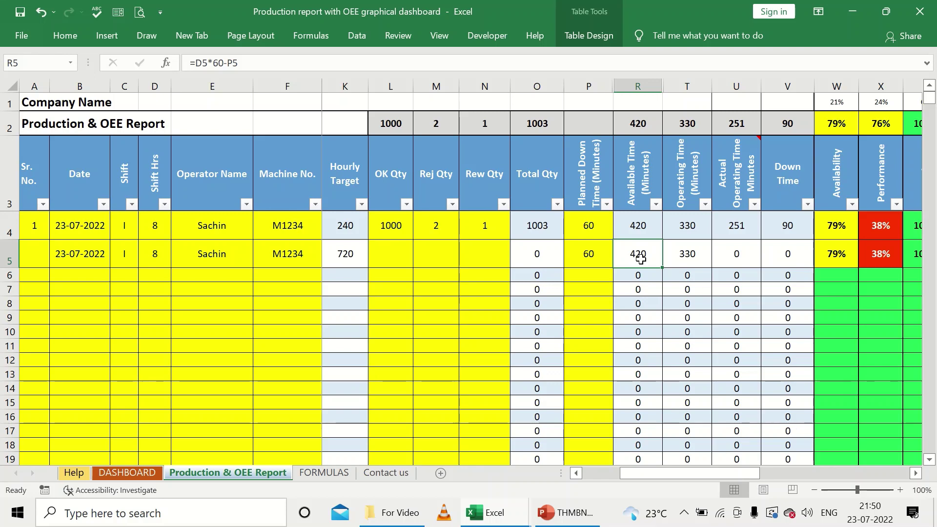
click(593, 255)
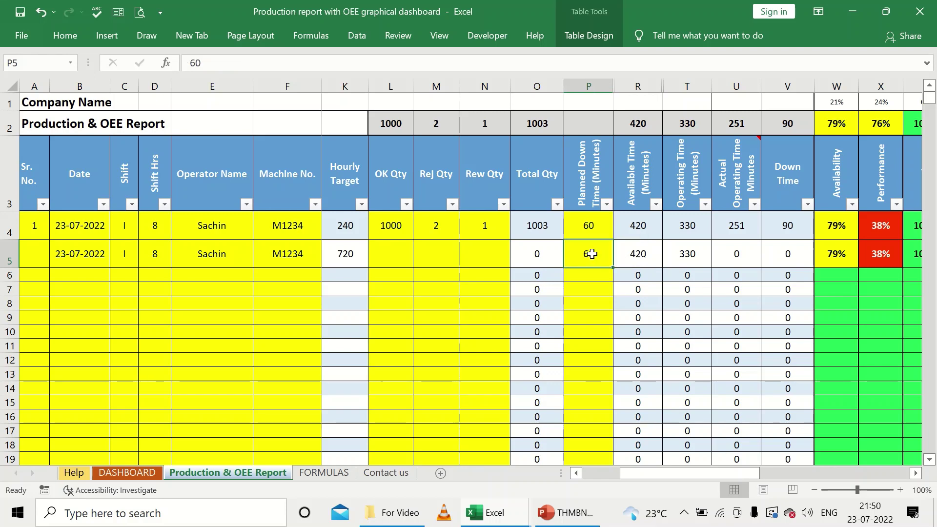
click(643, 253)
click(644, 230)
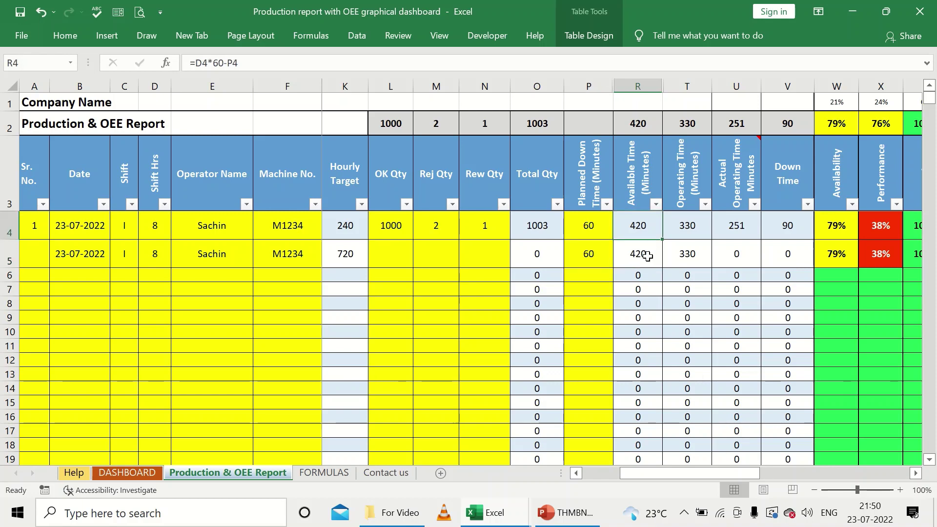
click(646, 255)
click(657, 236)
click(653, 253)
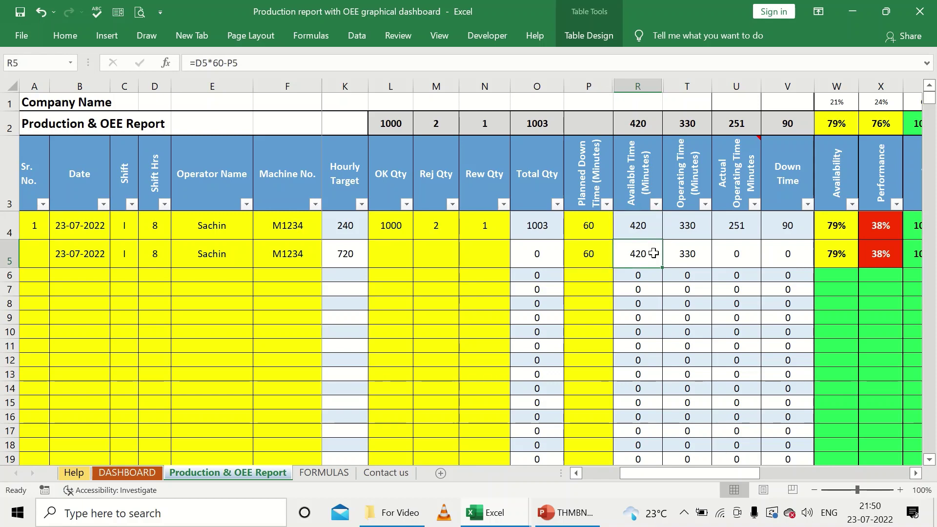
click(274, 262)
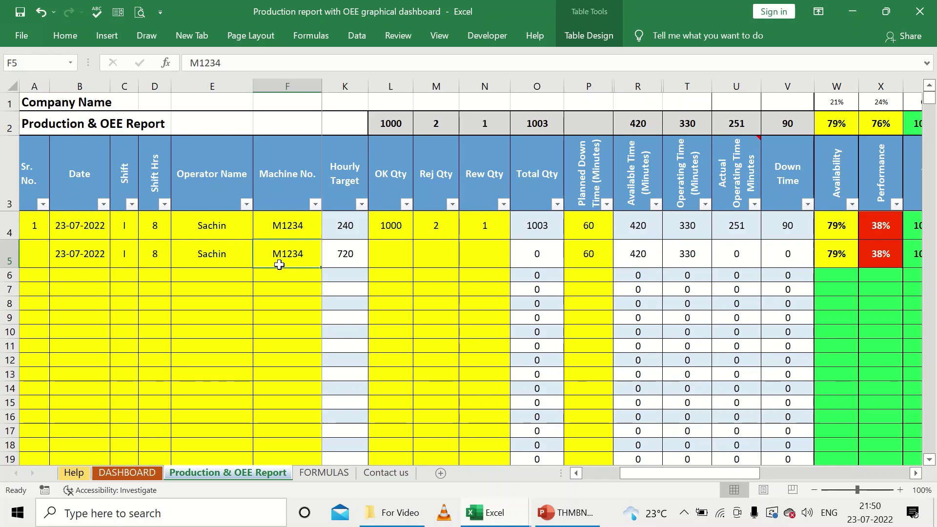
click(299, 273)
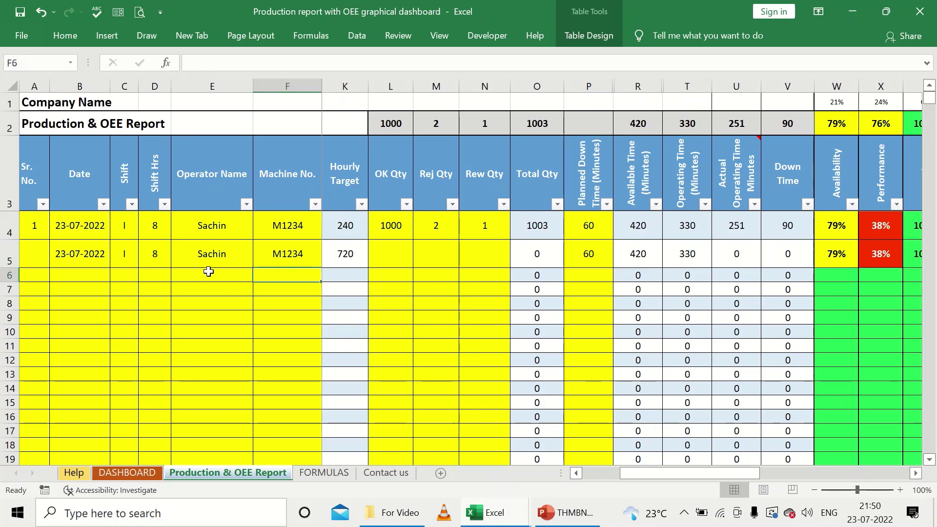
drag(589, 234, 590, 283)
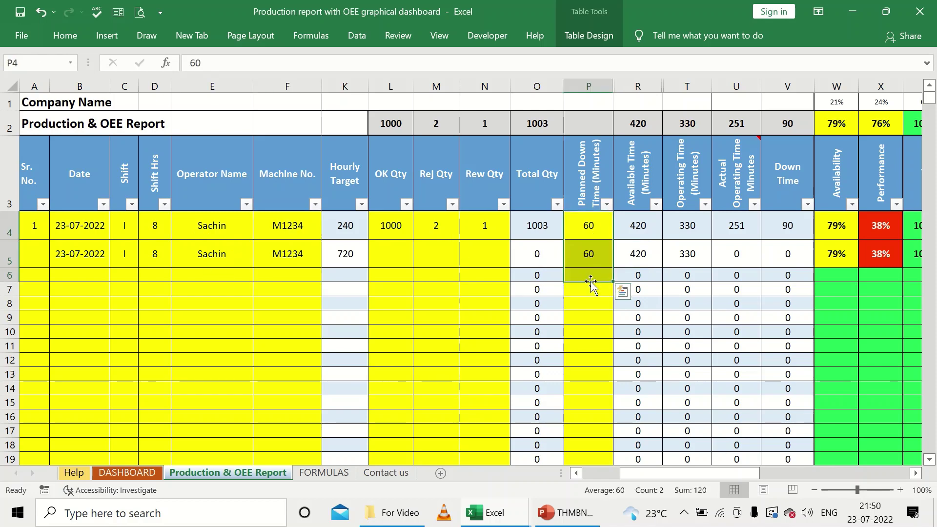
Step: Check the Planned Down Time and Shift Hrs of rows 4 and 5 against the loss minutes recorded in row 4
drag(600, 225, 594, 278)
drag(166, 223, 165, 271)
drag(156, 234, 157, 275)
drag(661, 479, 797, 472)
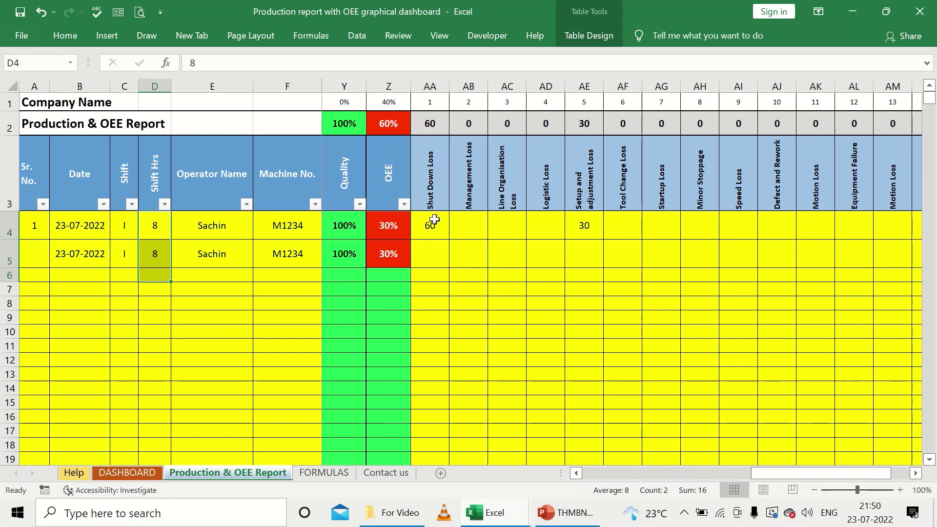
drag(431, 223, 628, 230)
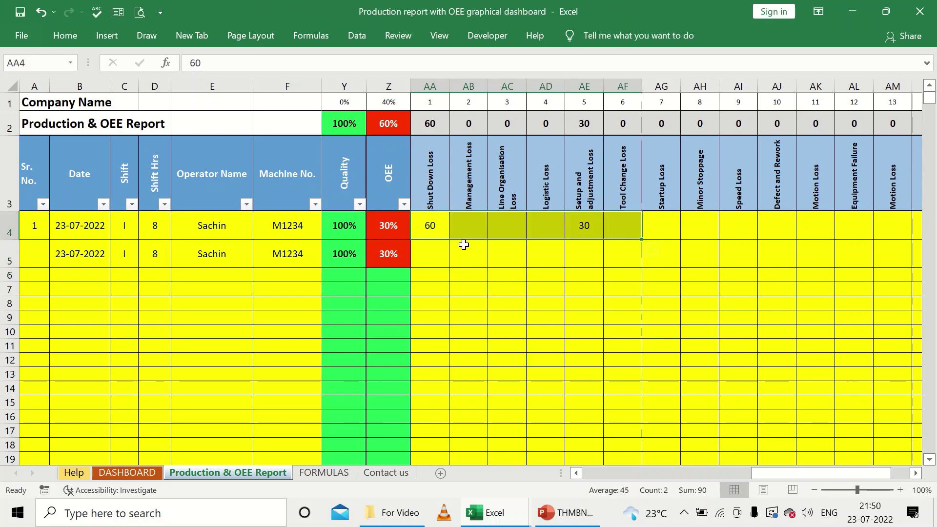
click(437, 253)
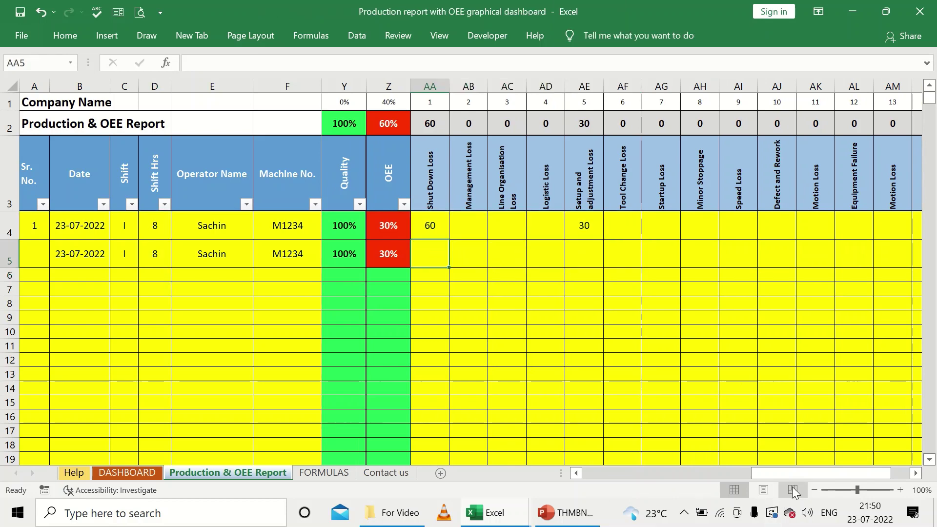
Step: Compare the shift details of rows 4 and 5 with their Planned Down Time entries
drag(779, 477, 695, 471)
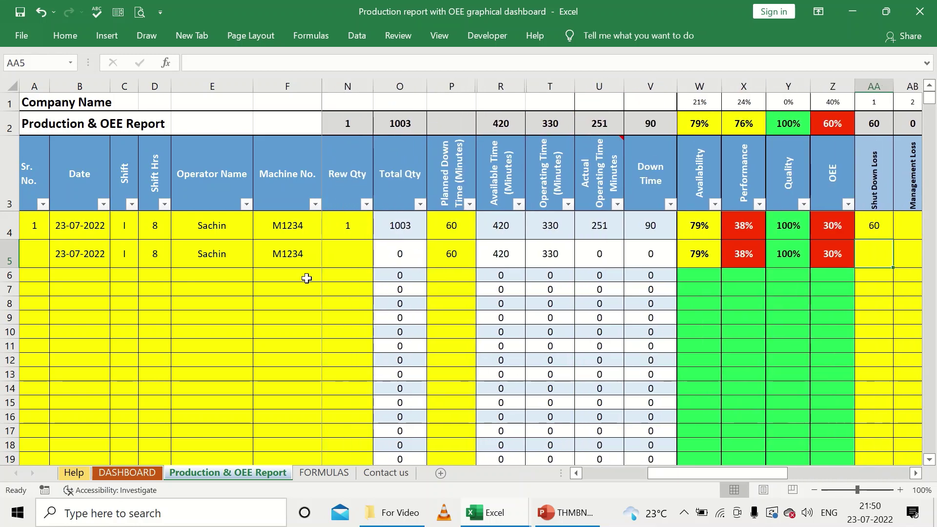
drag(113, 226, 157, 253)
drag(450, 237, 453, 255)
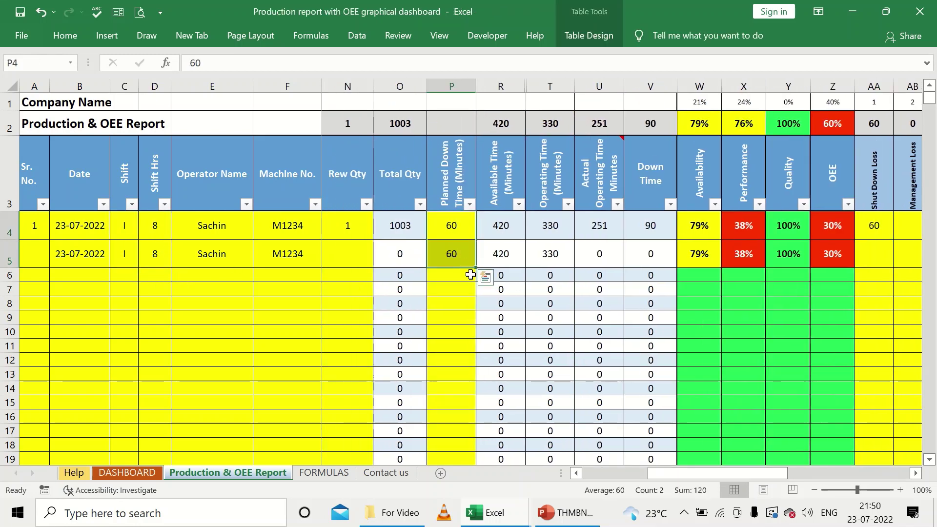
drag(676, 474, 676, 489)
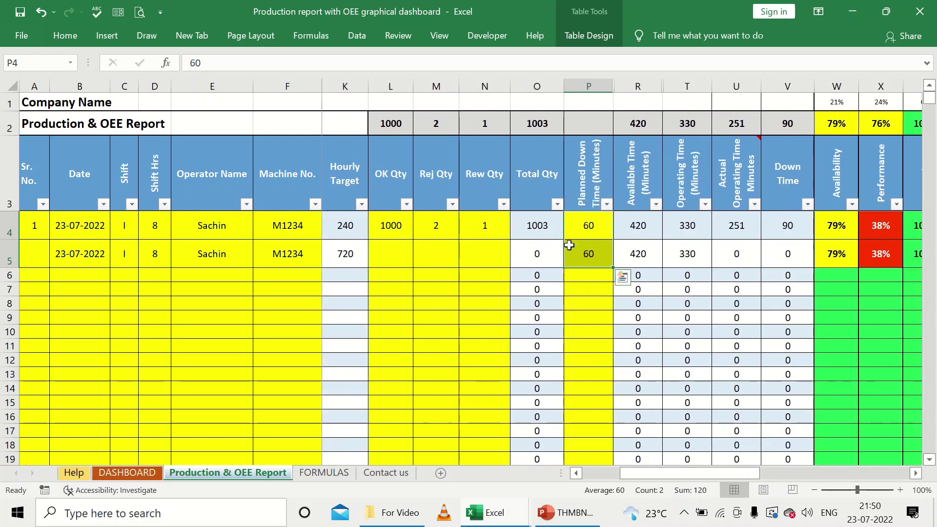
click(585, 255)
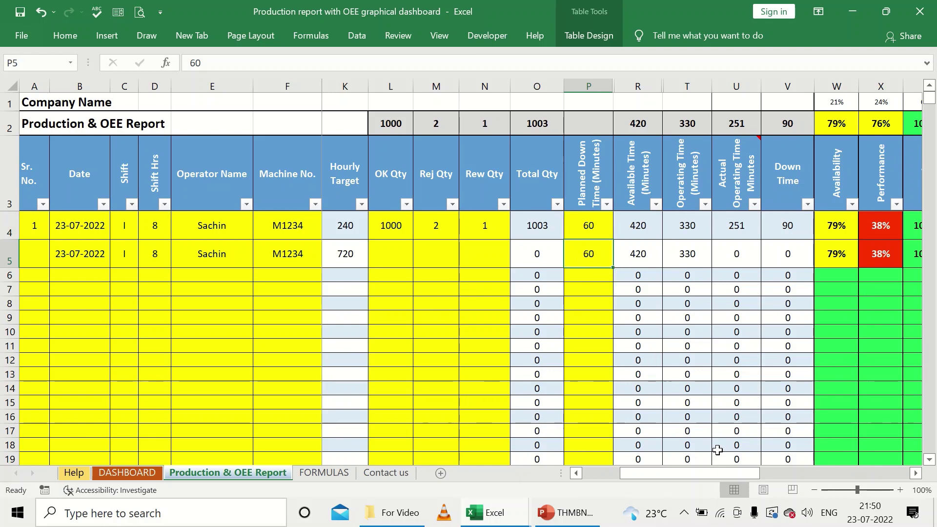
drag(717, 475, 646, 479)
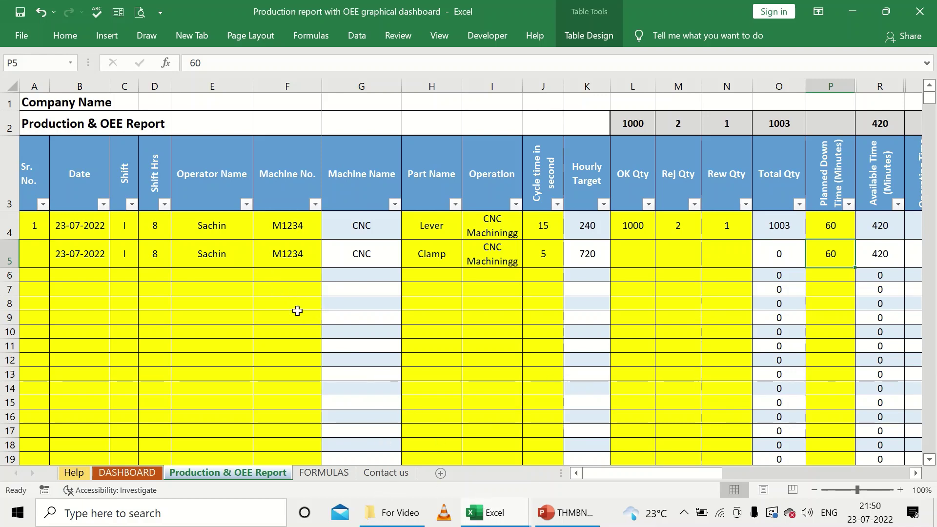
Step: Review the production records in rows 4 to 33 by date, shift, machine and part
drag(100, 278, 234, 389)
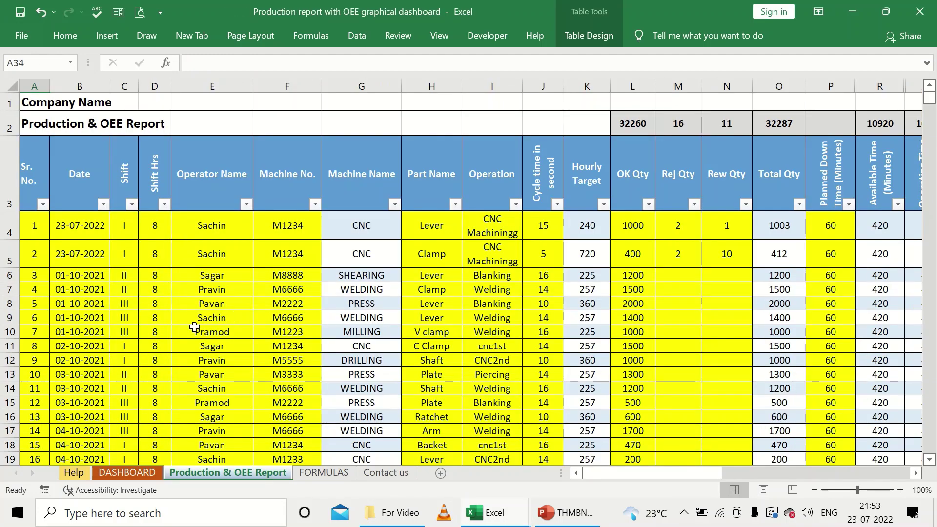
scroll(196, 326, down, 7)
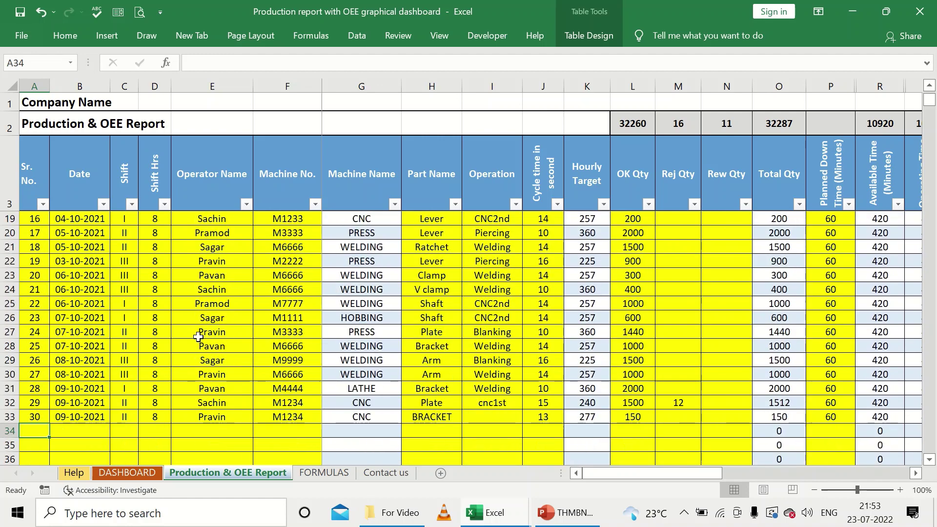
scroll(197, 338, up, 7)
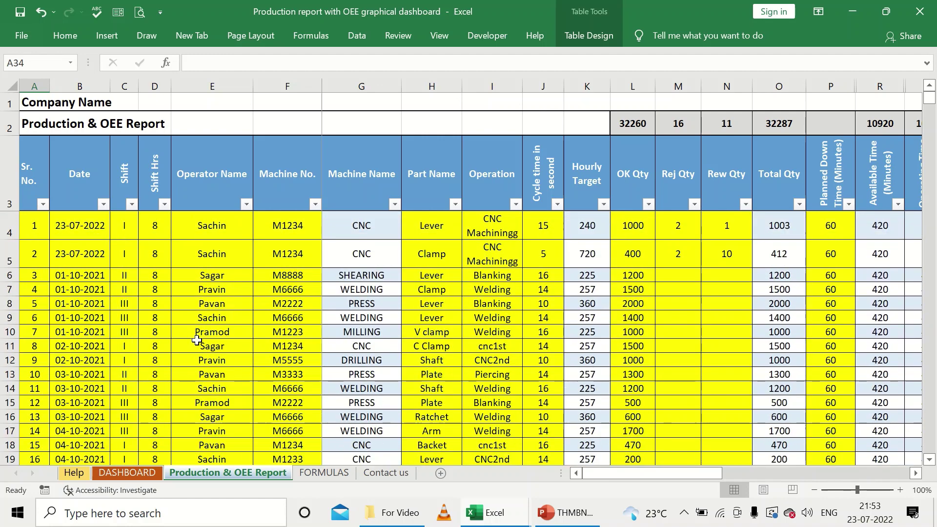
scroll(197, 340, down, 3)
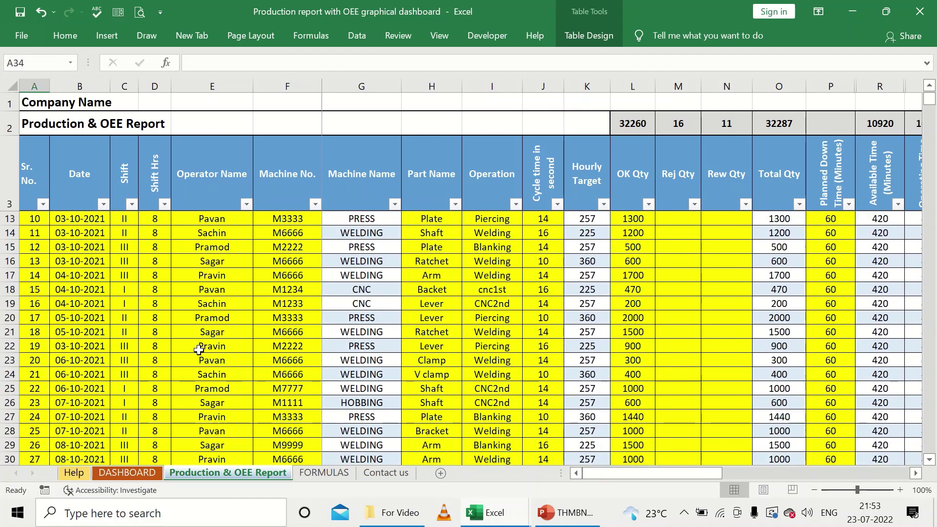
scroll(203, 359, down, 2)
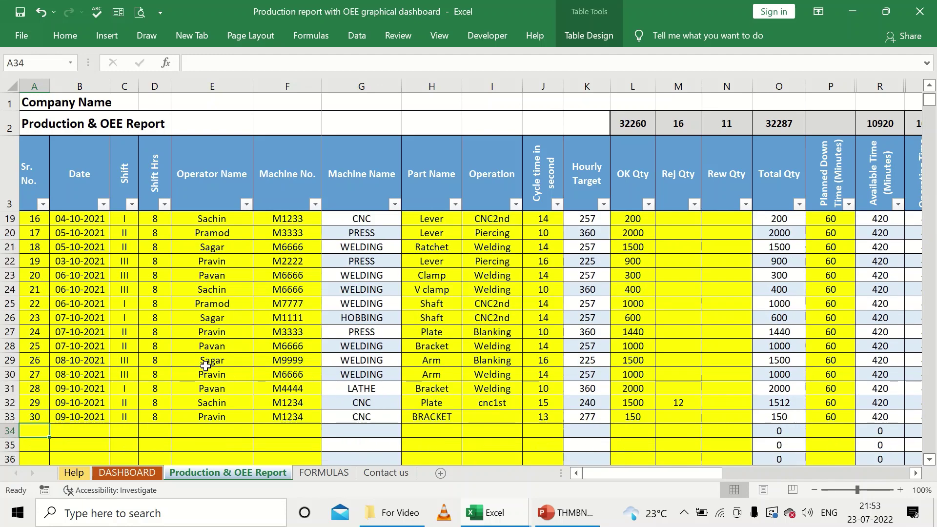
Step: Compare the two M6666 records dated 06-10-2021 in shift III and inspect the Performance formula in row 23
drag(631, 476, 769, 466)
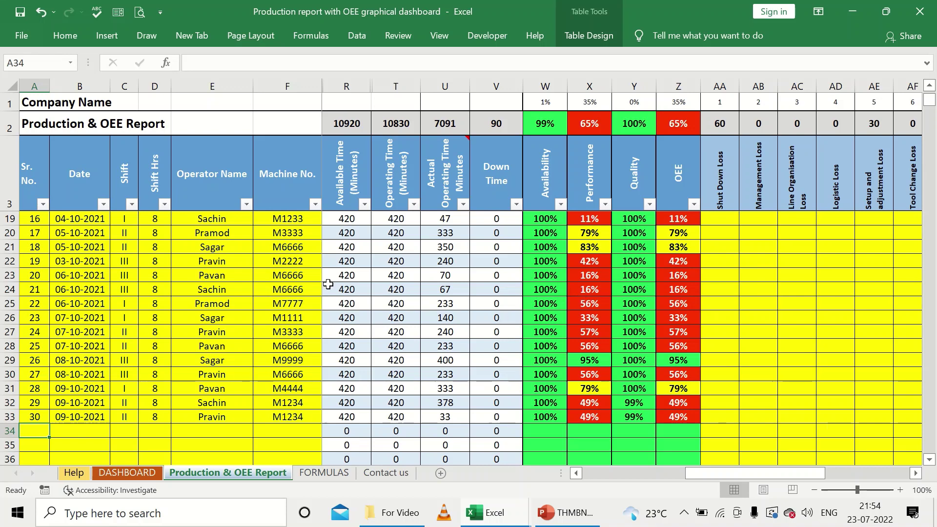
drag(289, 275, 293, 288)
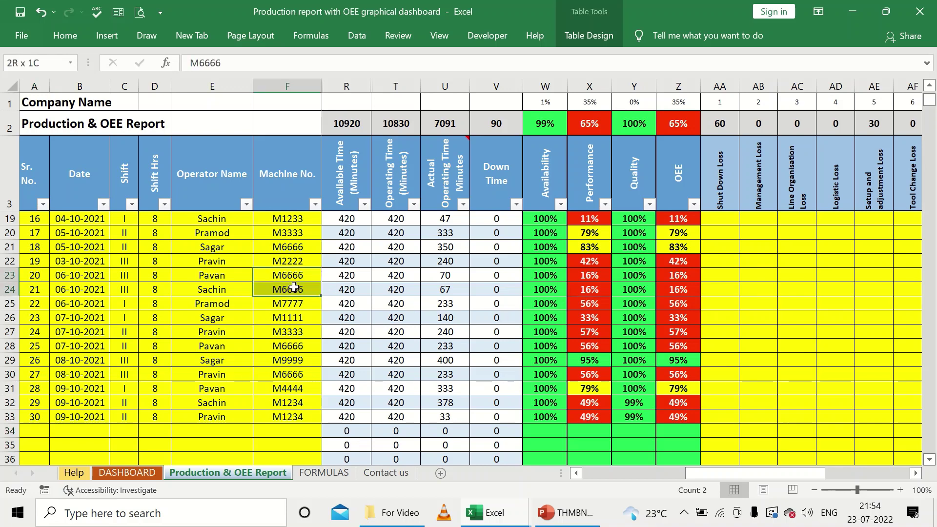
click(297, 277)
click(297, 289)
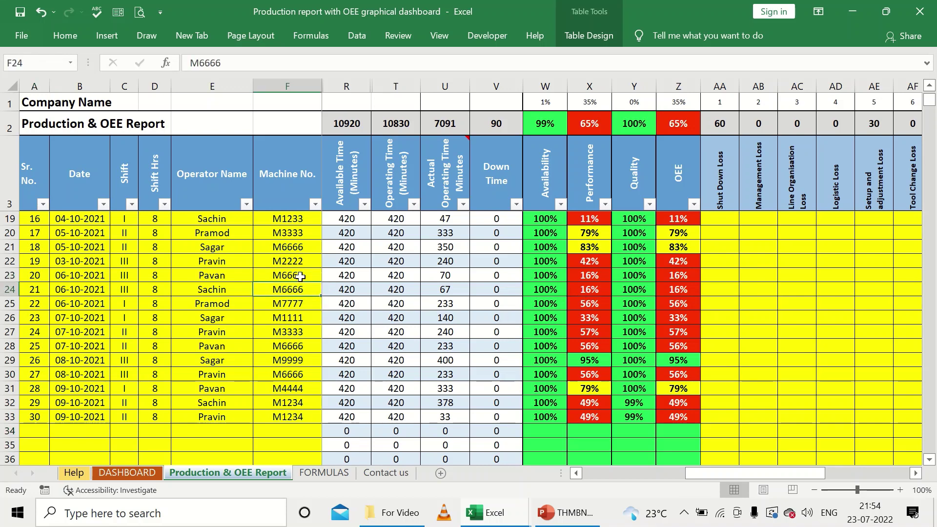
drag(300, 277, 907, 279)
click(835, 277)
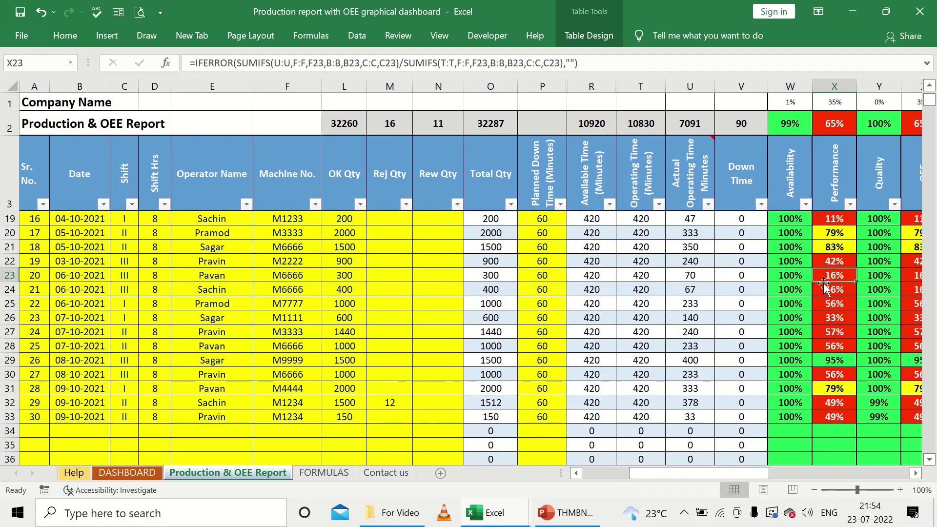
Step: Examine the Shut Down Loss and Setup and adjustment Loss entries in row 4 and the empty loss cells in row 5
drag(741, 476, 867, 461)
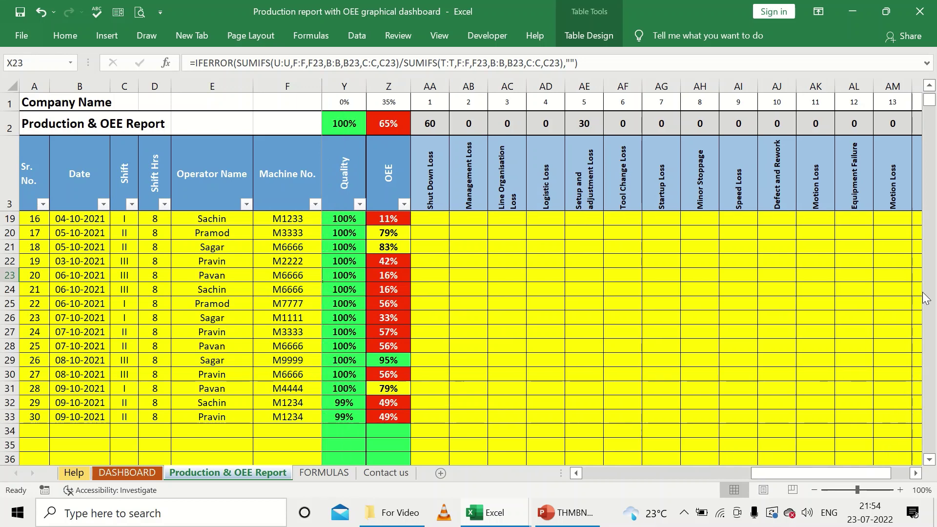
scroll(908, 107, up, 5)
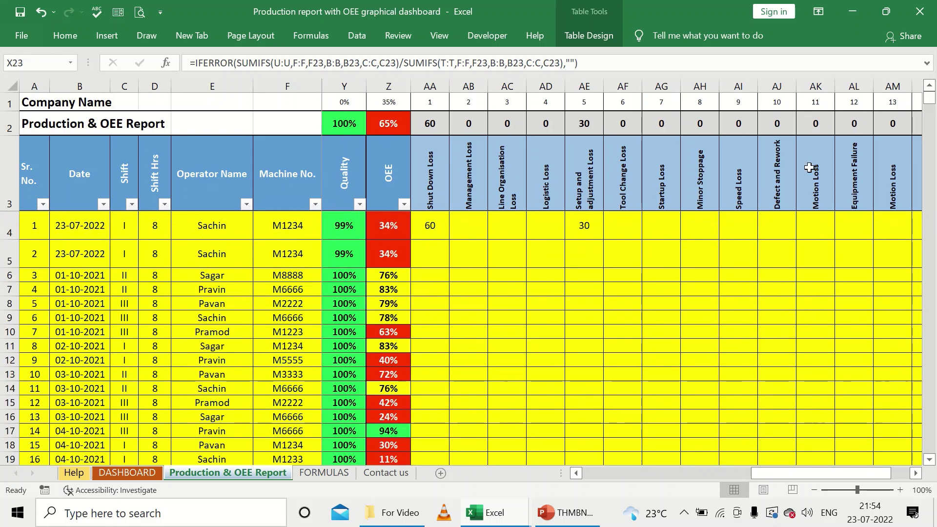
click(446, 225)
click(565, 223)
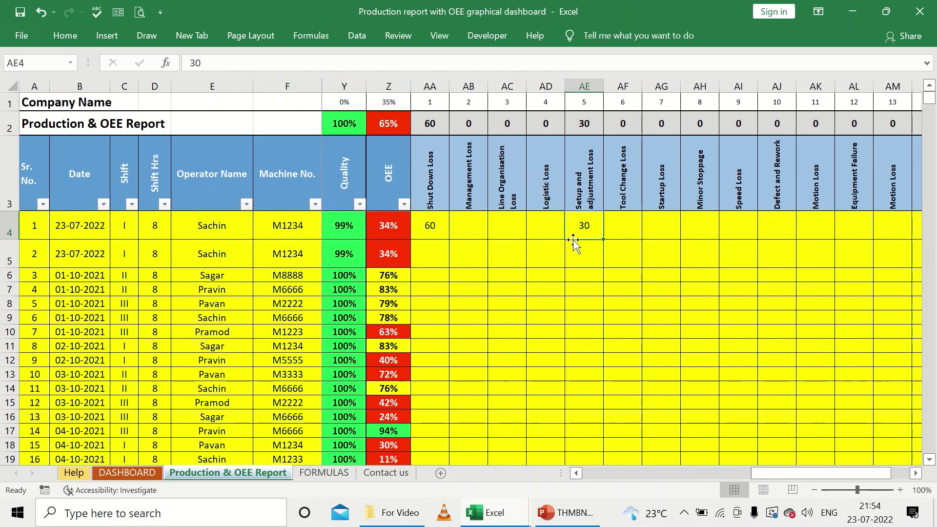
click(563, 264)
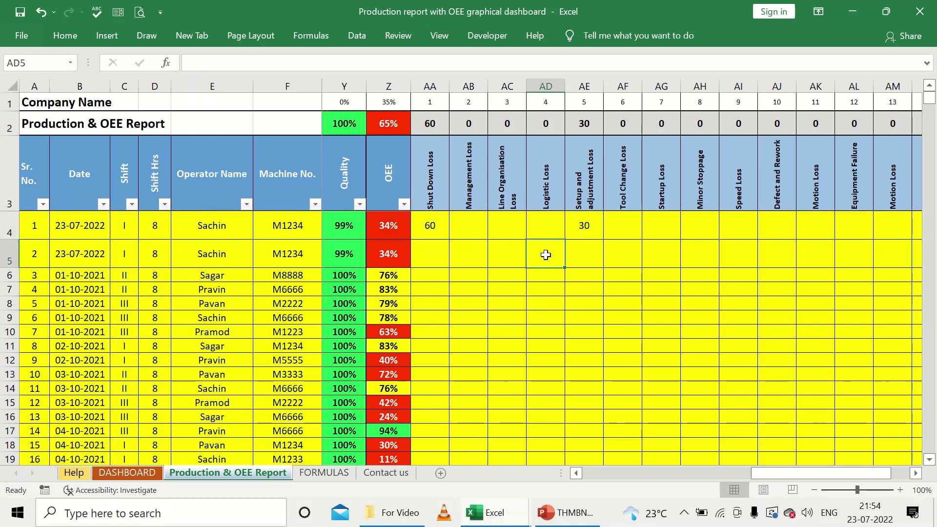
Step: View the dashboard charts and check them against the records on the Production & OEE Report sheet
click(142, 476)
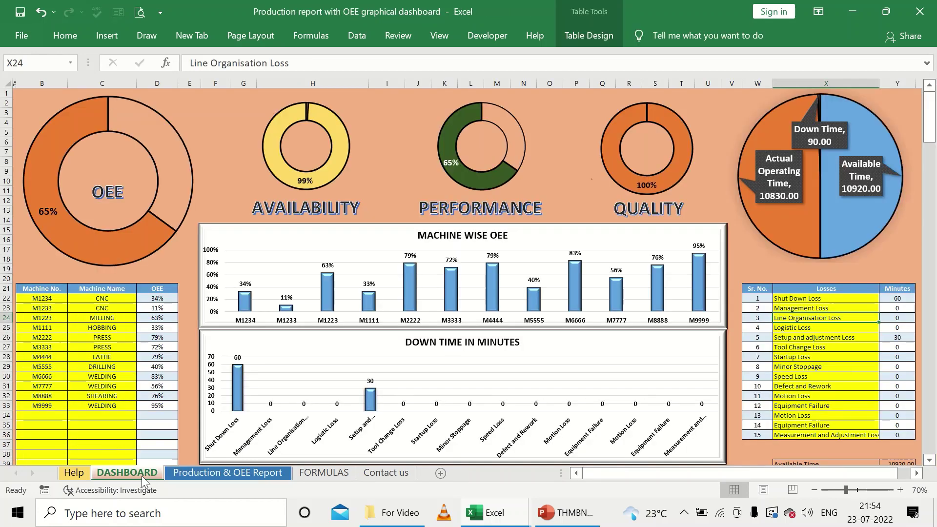
mouse_move(409, 296)
click(190, 474)
scroll(226, 407, down, 5)
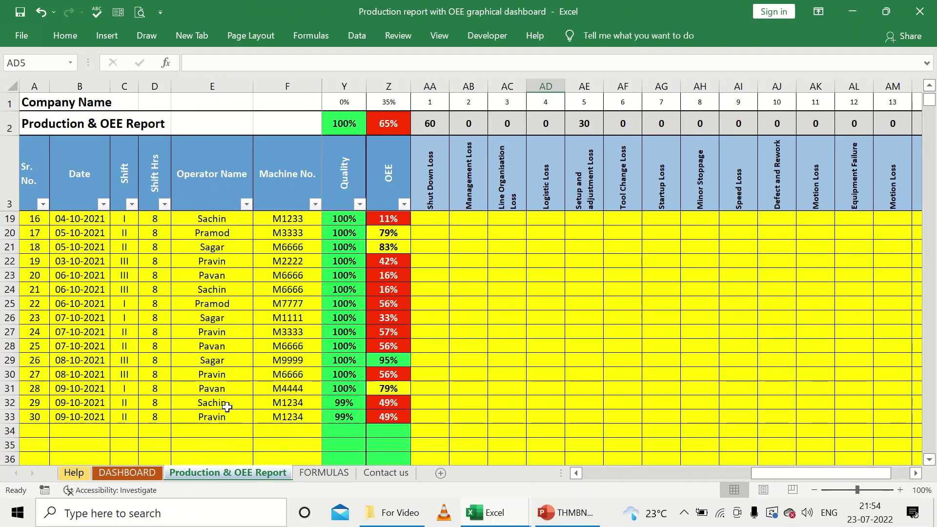
drag(766, 466, 298, 454)
scroll(298, 455, up, 5)
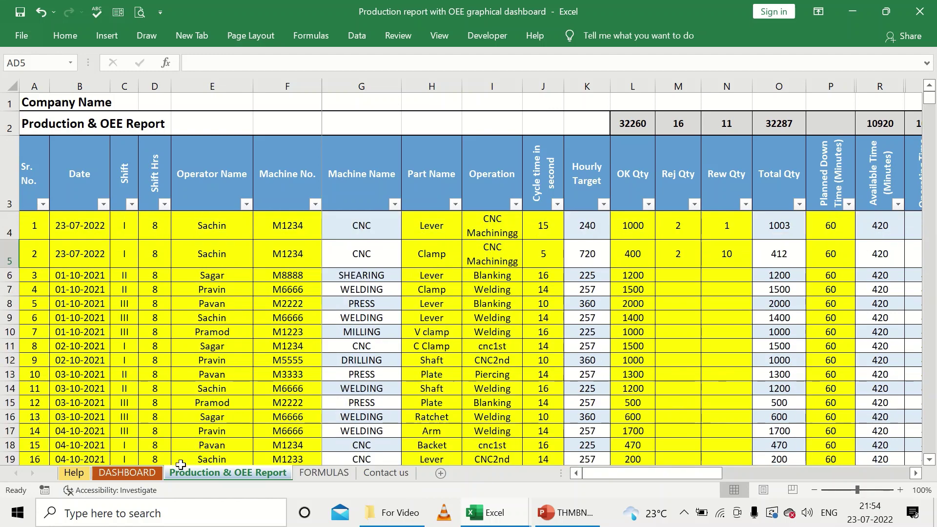
Step: Examine the dashboard's time breakdown pie, the losses table and the Down Time in Minutes chart
click(142, 476)
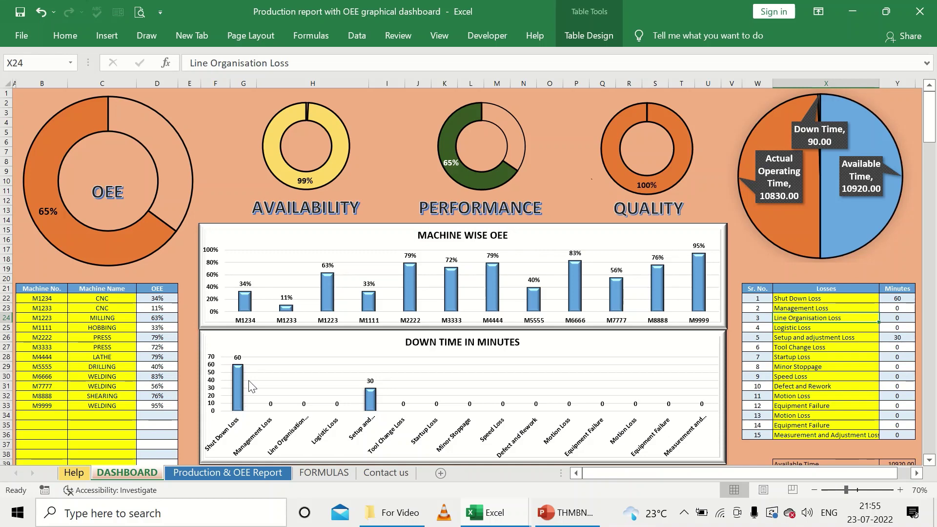
mouse_move(127, 236)
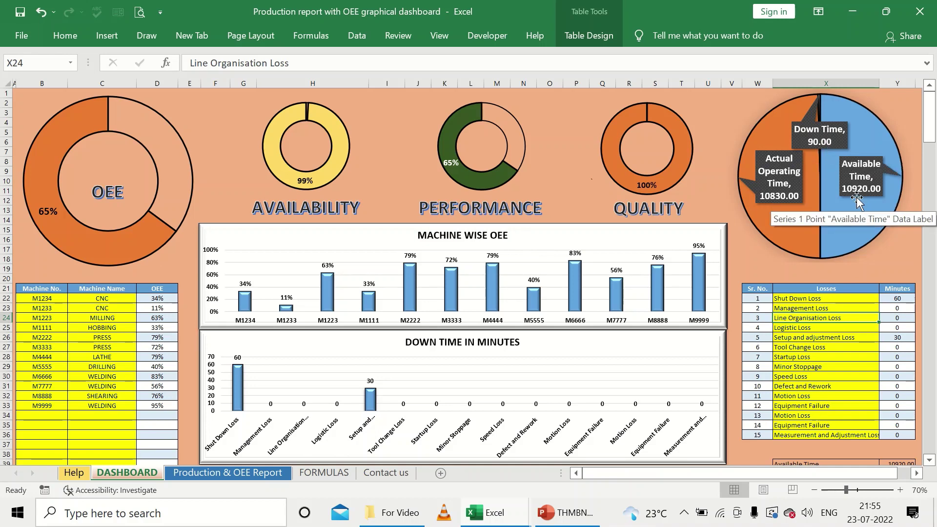
drag(830, 298, 897, 434)
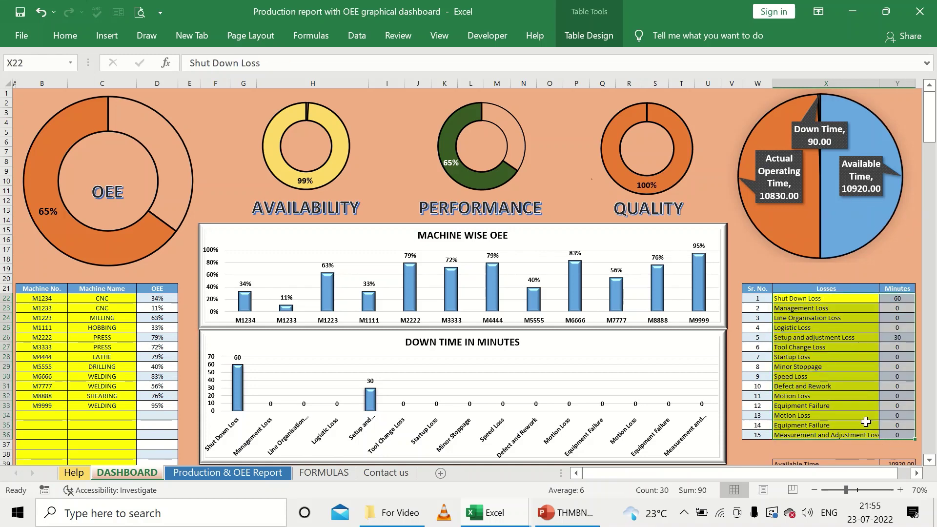
click(838, 394)
click(415, 378)
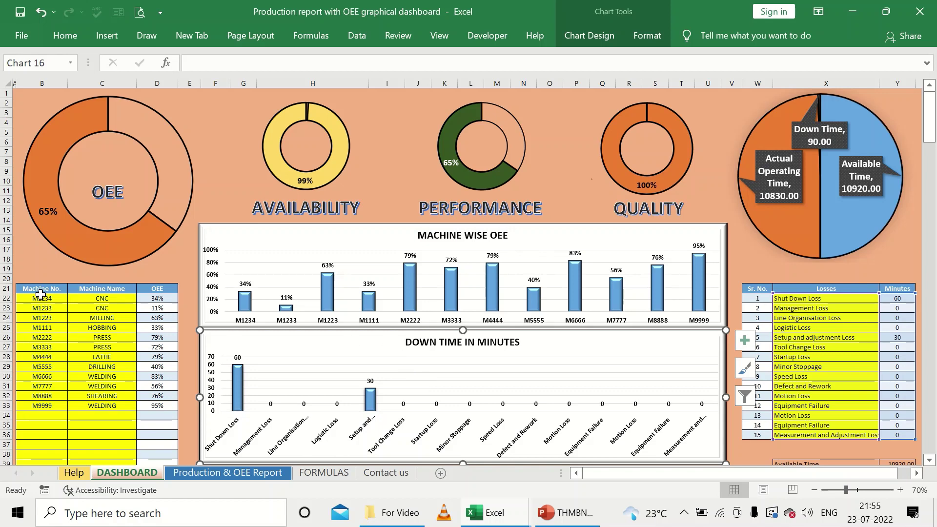
Step: Compare the dashboard's machine table and its OEE column with the Machine Wise OEE chart
drag(42, 298, 157, 425)
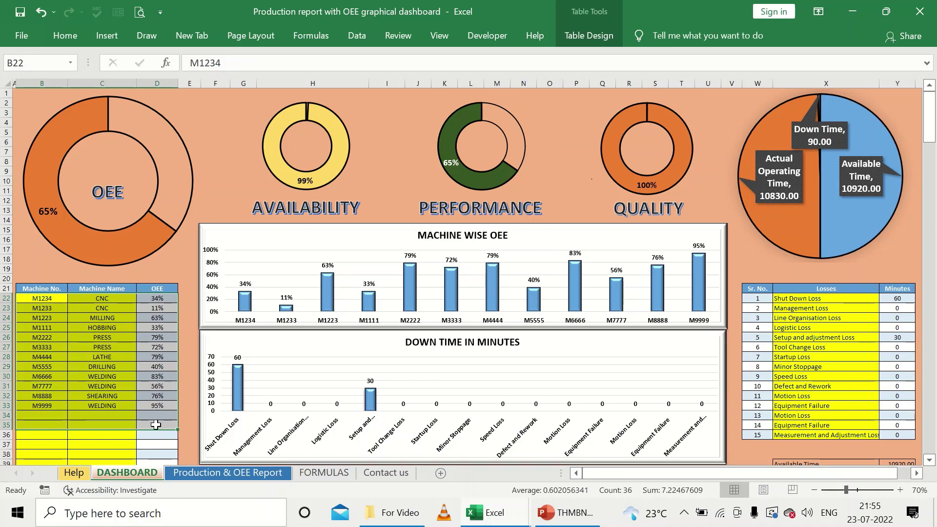
click(162, 337)
drag(157, 300, 162, 406)
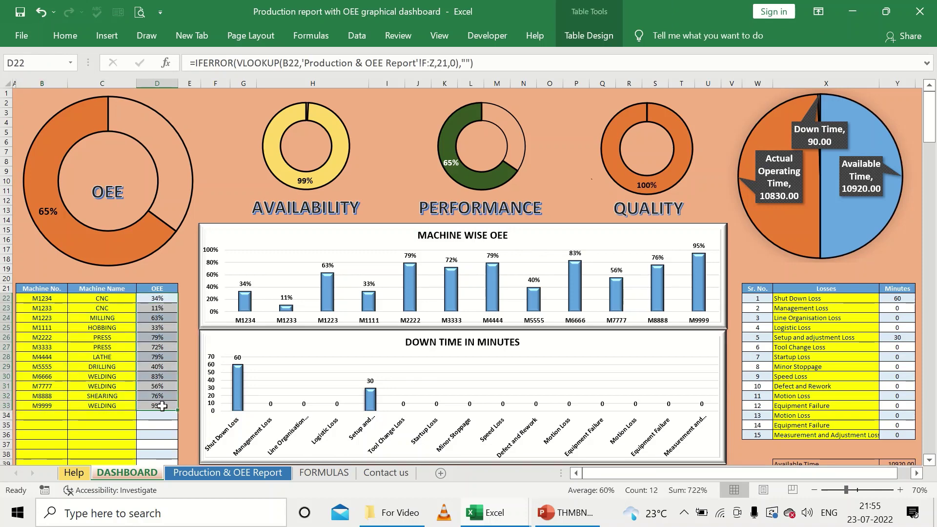
click(325, 236)
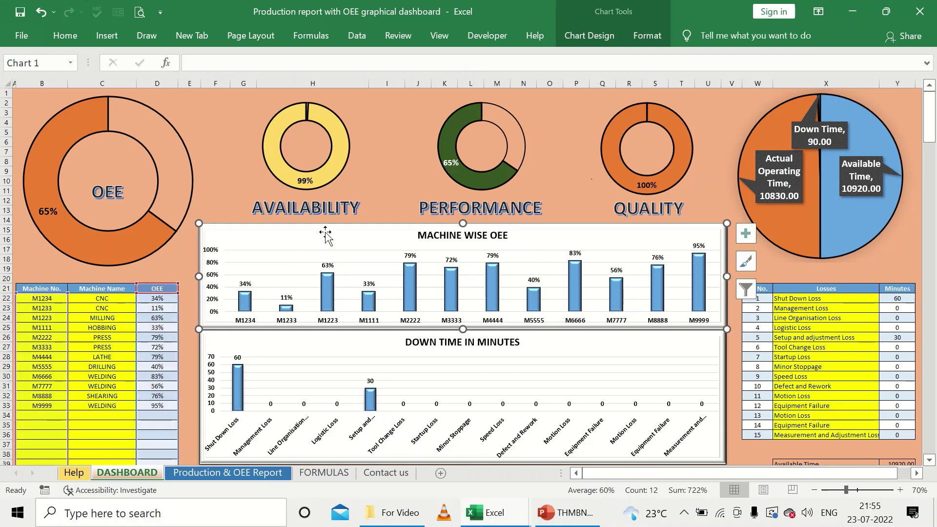
Step: Examine the blank rows below the last machine in the dashboard's machine table
scroll(326, 236, down, 2)
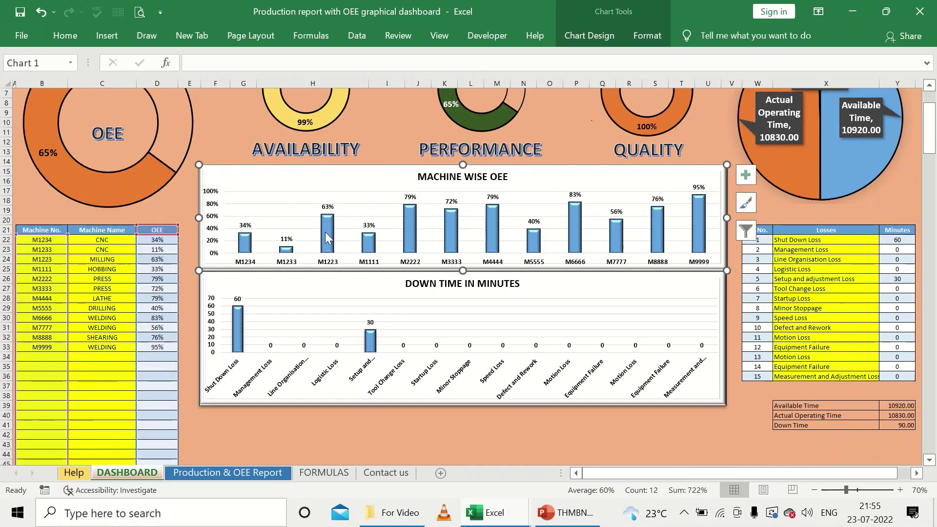
click(98, 366)
drag(44, 358, 57, 414)
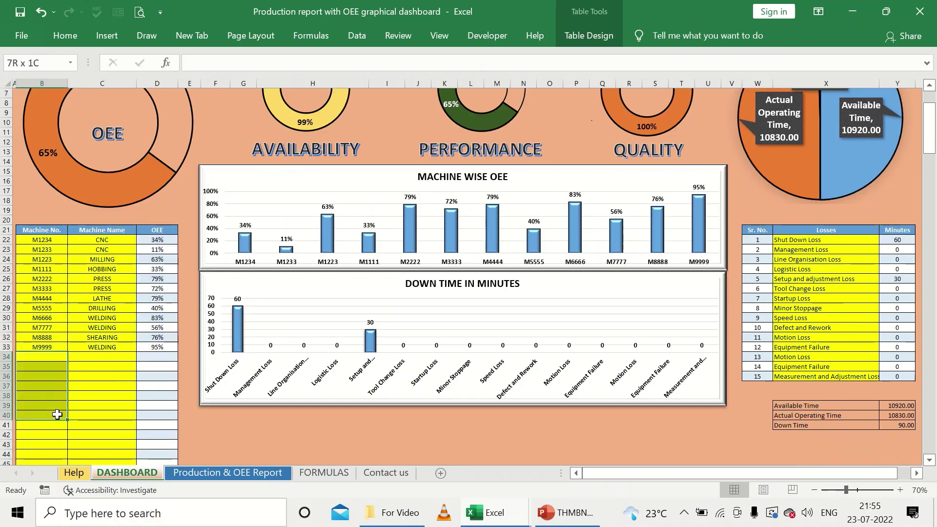
click(94, 391)
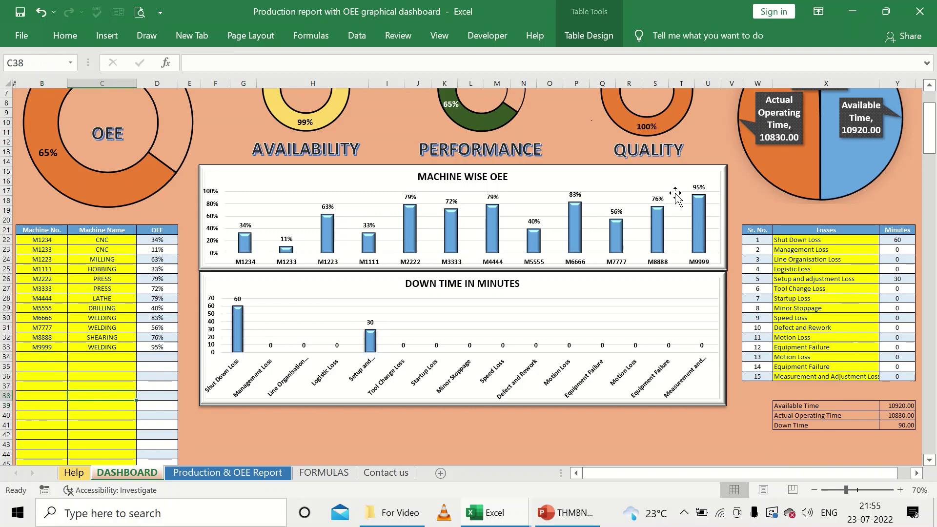
Step: Review which machine and blank categories are included in the Machine Wise OEE chart's filter, leaving the selection as it is
click(689, 171)
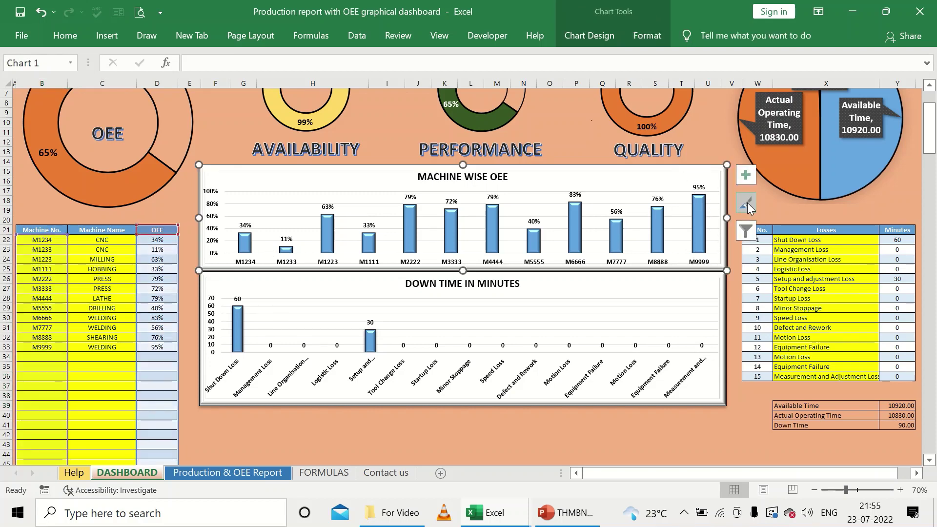
click(745, 231)
scroll(822, 393, down, 3)
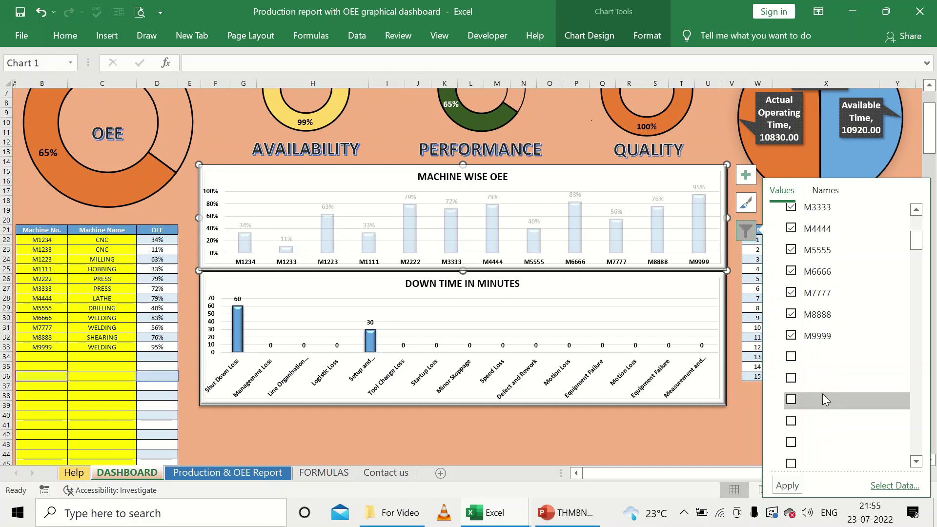
scroll(823, 352, down, 1)
scroll(821, 367, up, 2)
scroll(821, 367, up, 1)
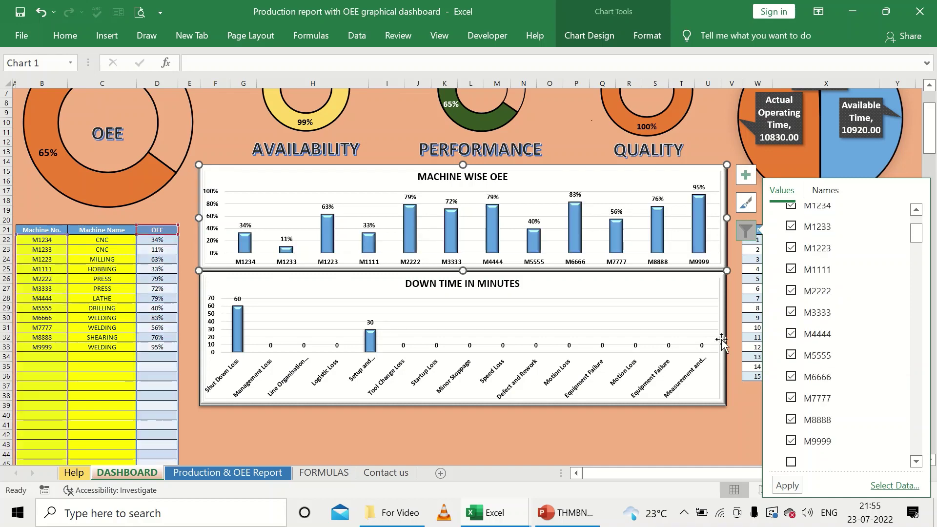
click(628, 415)
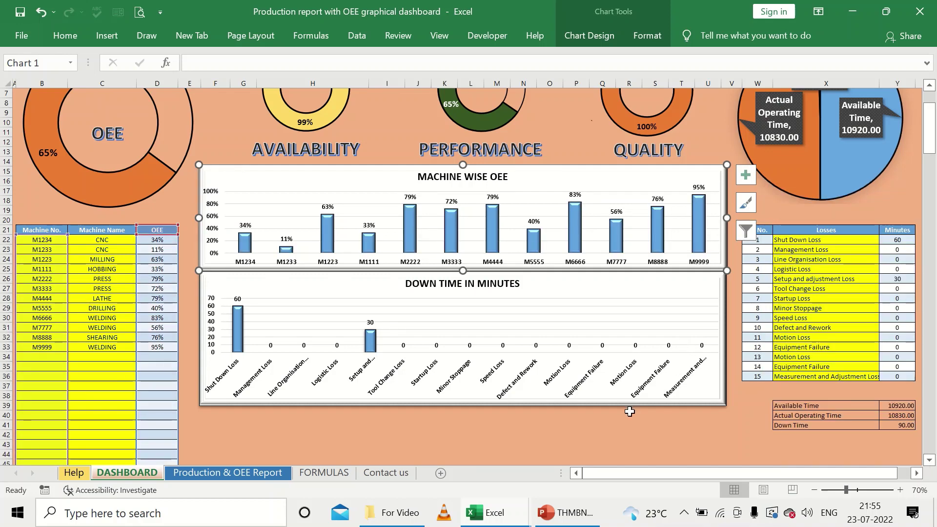
Step: Review the loss categories included in the Down Time in Minutes chart's filter and close it without applying changes
click(707, 322)
click(745, 338)
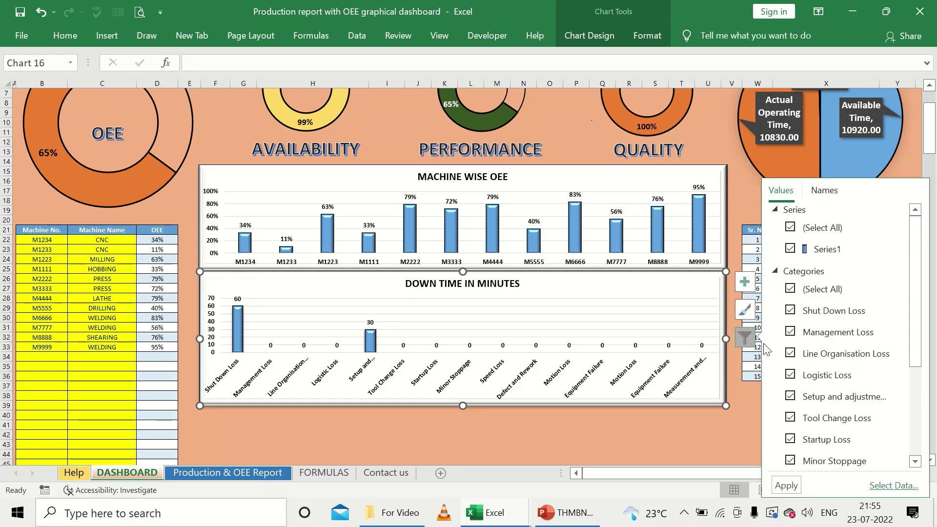
scroll(810, 362, down, 3)
click(707, 423)
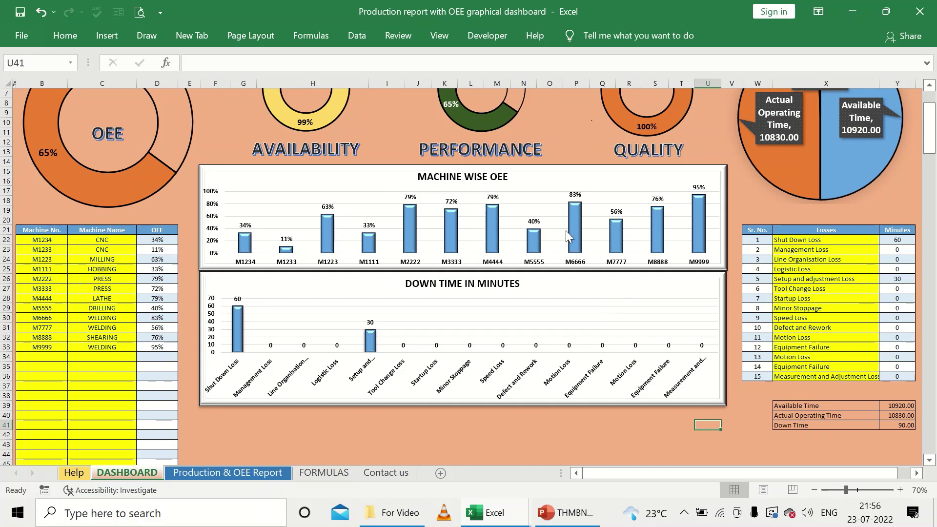
Step: Compare the Available Time, Actual Operating Time and Down Time summary table with the dashboard's time breakdown pie and its source range
scroll(561, 239, up, 1)
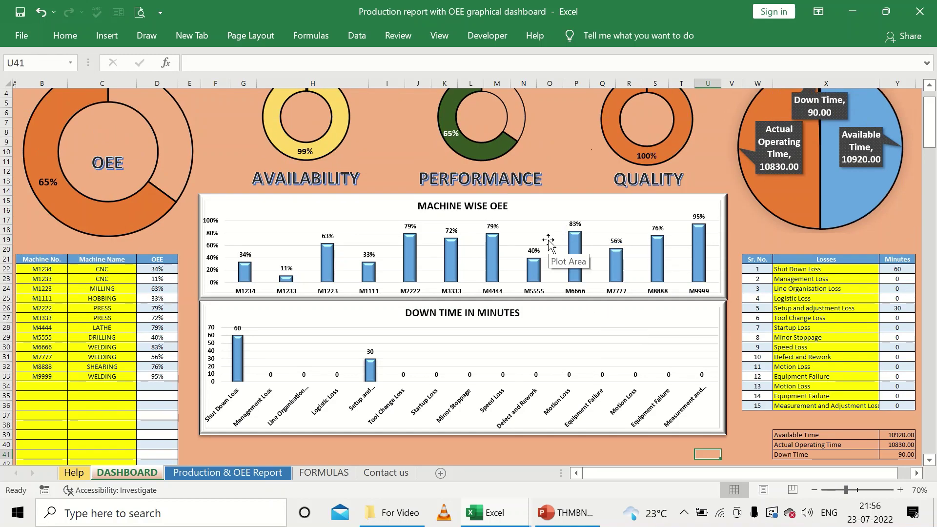
scroll(548, 239, up, 1)
scroll(463, 312, down, 4)
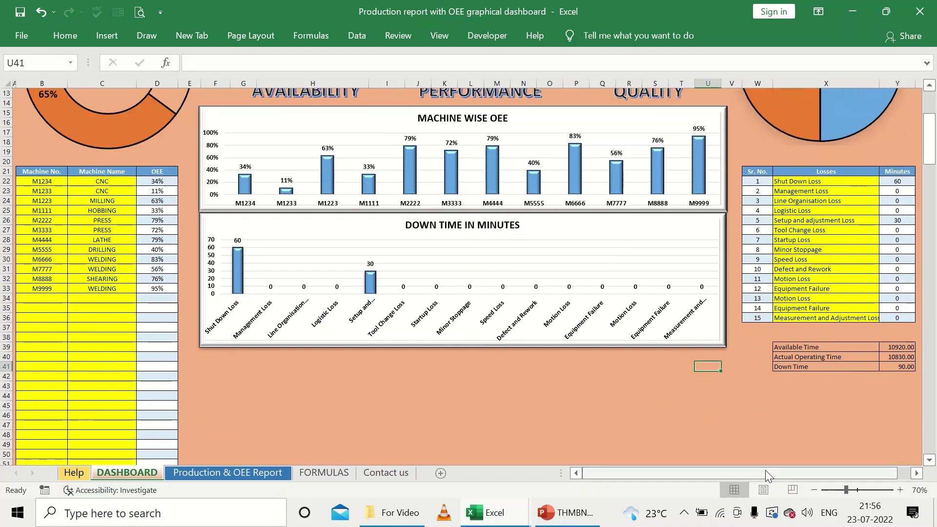
drag(765, 470, 778, 469)
drag(806, 347, 888, 367)
scroll(844, 341, up, 4)
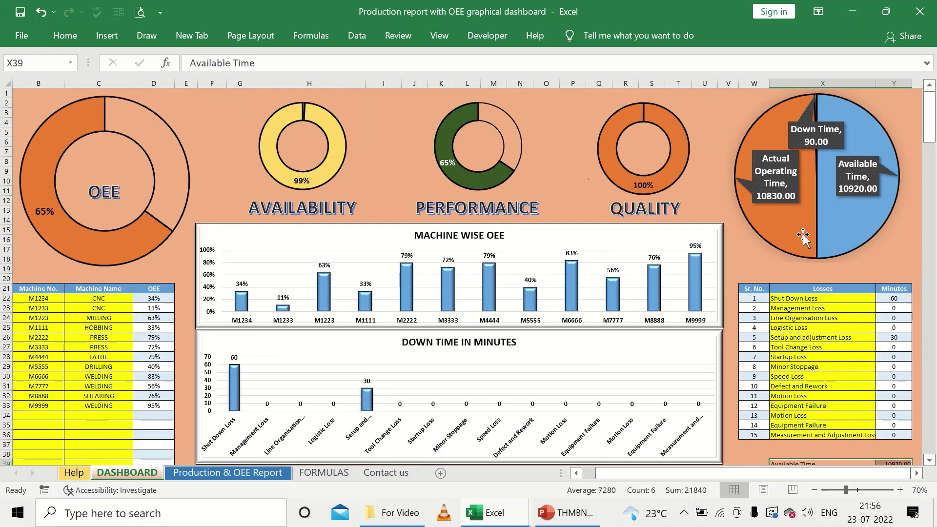
click(787, 241)
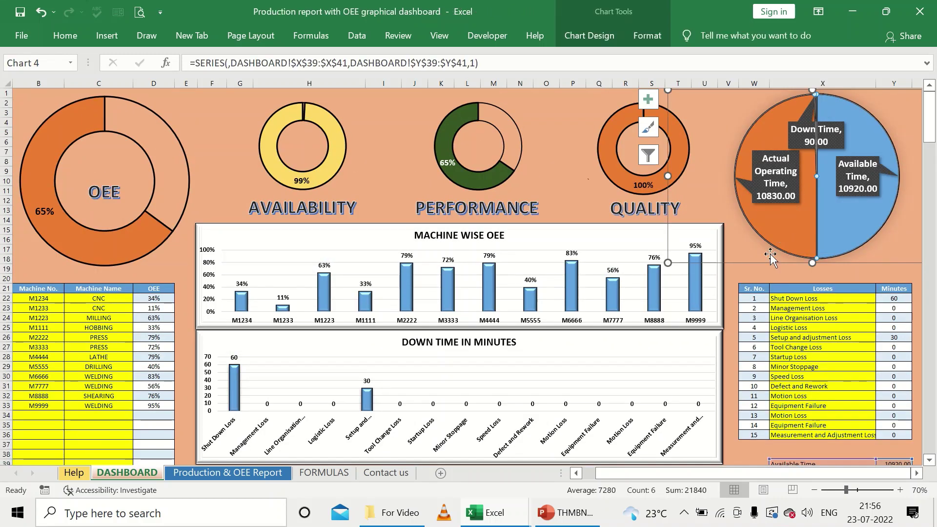
click(742, 277)
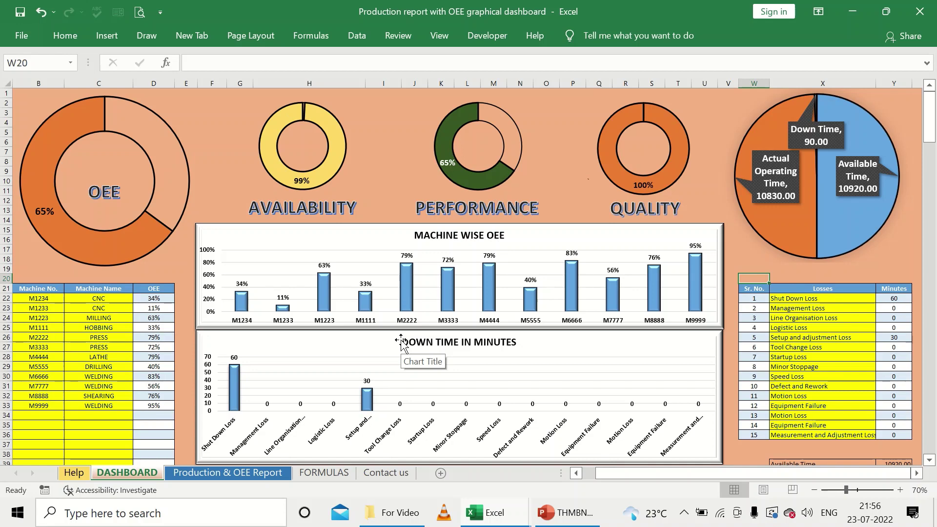
click(763, 461)
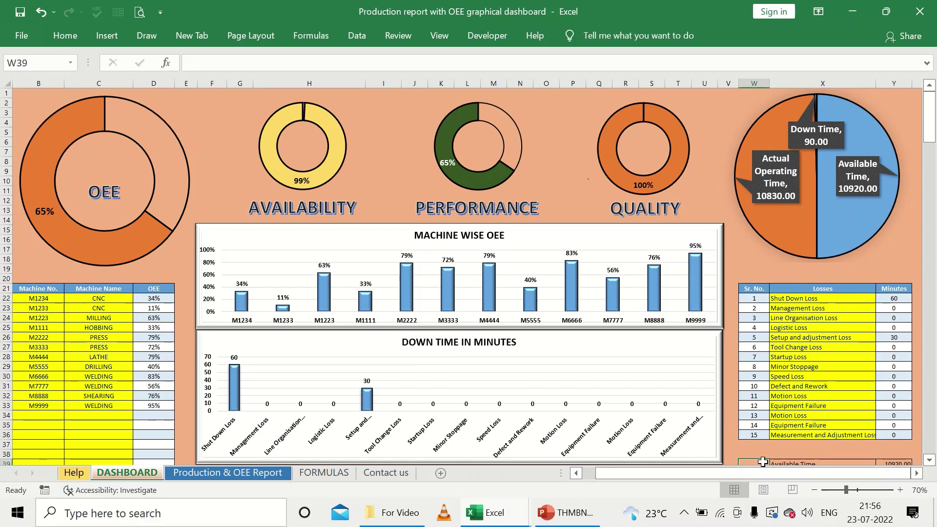